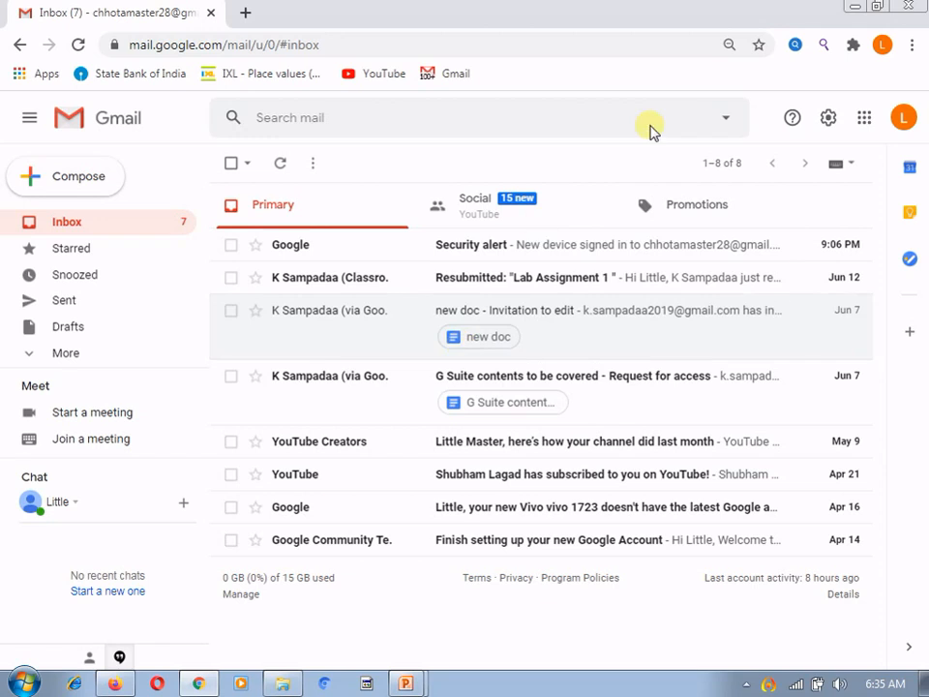
- Open the full Google products page from the Google apps list
click(866, 118)
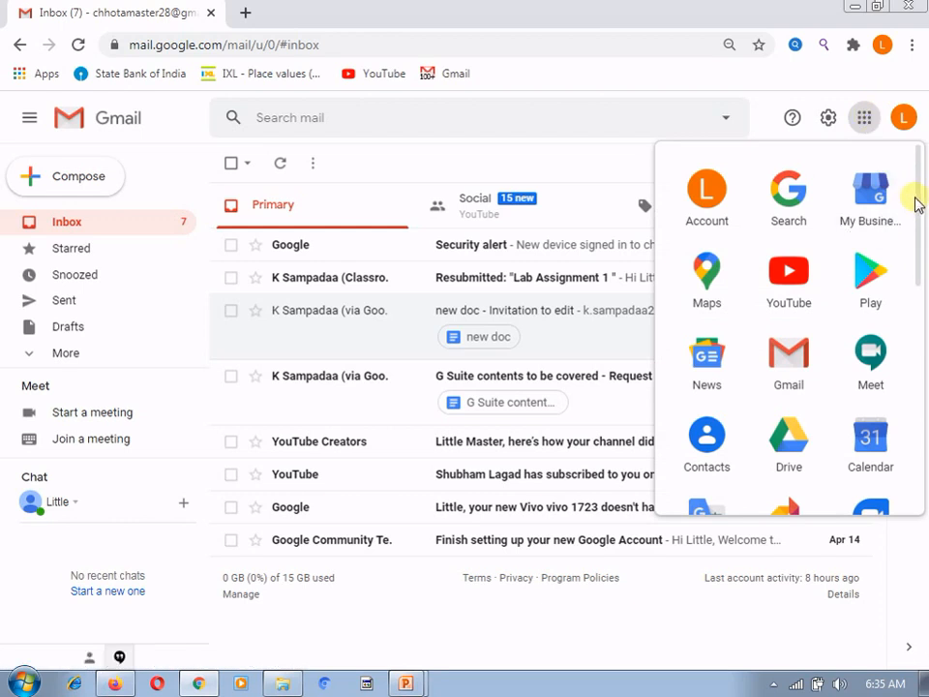
scroll(917, 203, down, 5)
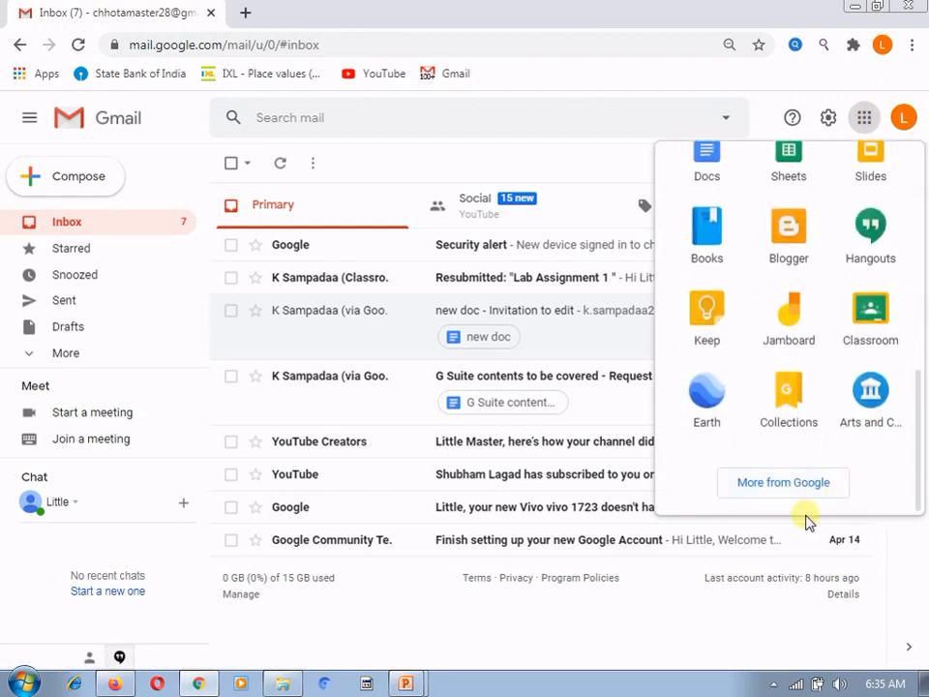
click(791, 484)
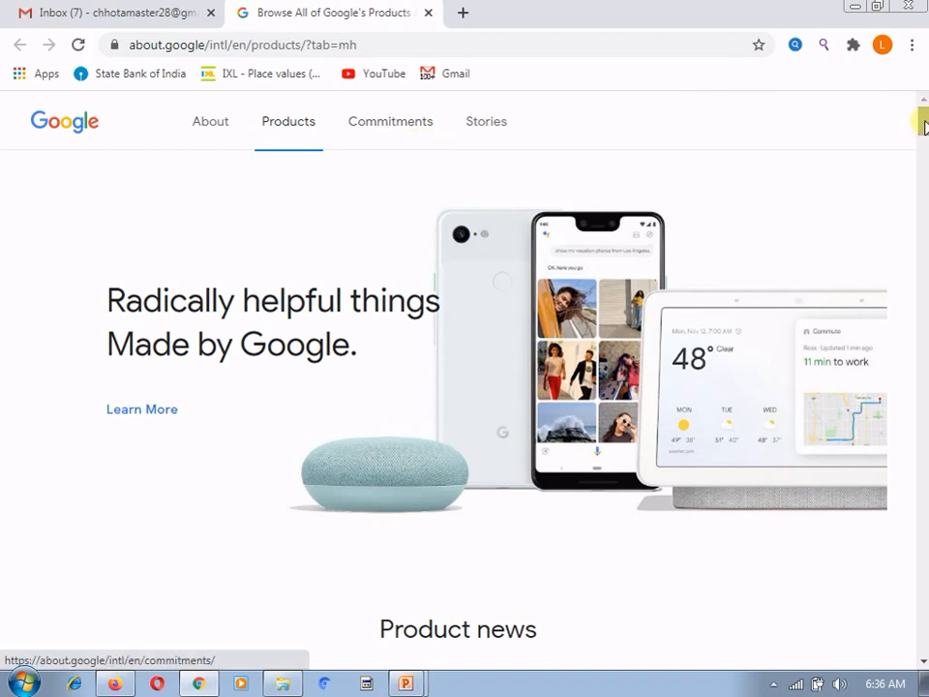
- Find Forms among all Google products and go to the personal Google Forms home page
scroll(924, 134, down, 5)
scroll(465, 387, down, 12)
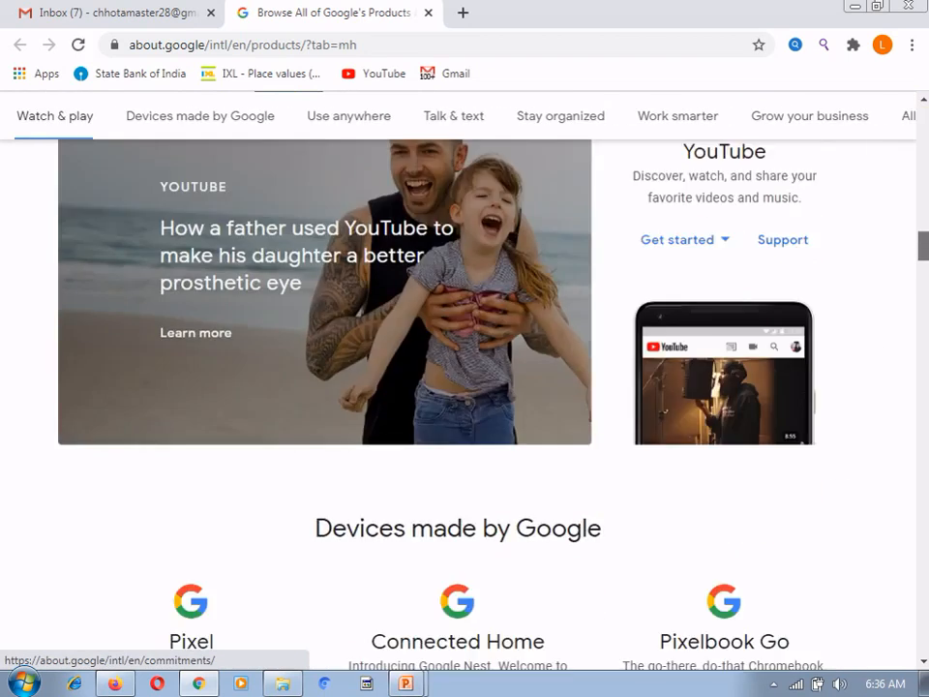
scroll(464, 387, down, 12)
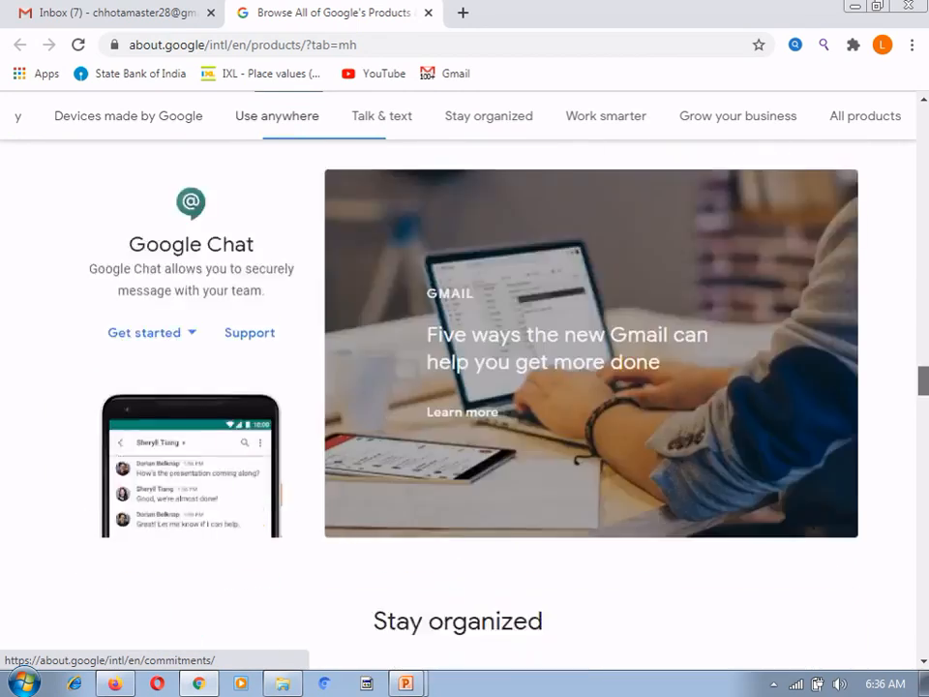
scroll(465, 387, down, 12)
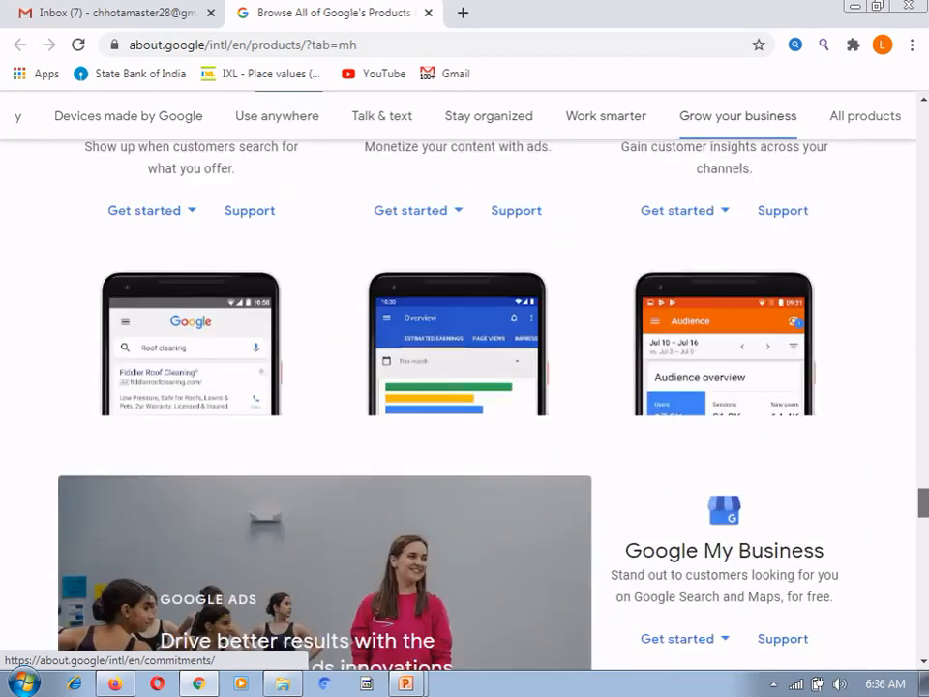
scroll(465, 387, up, 1)
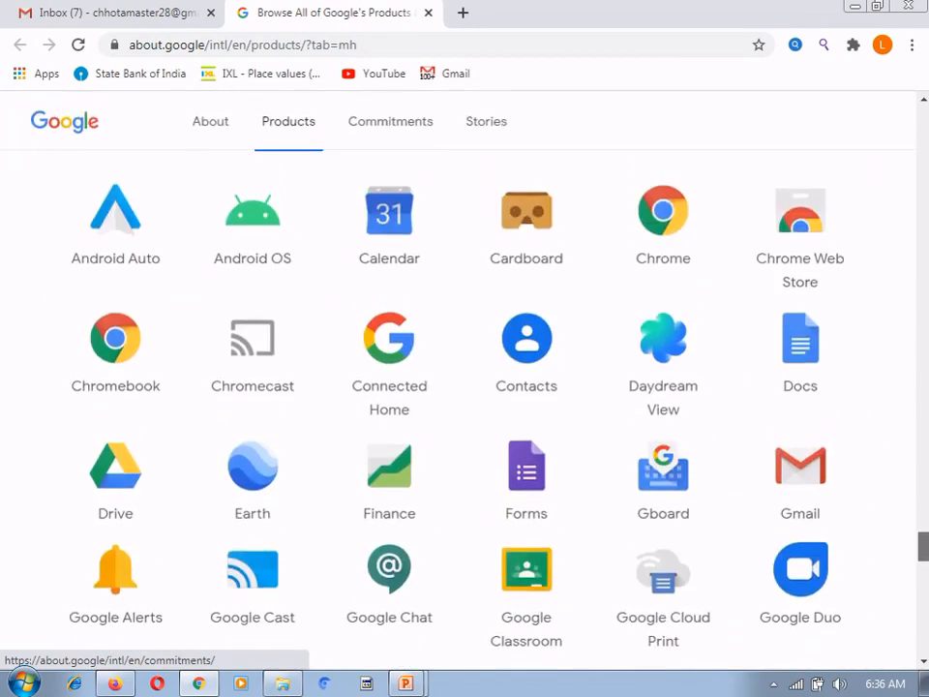
click(528, 481)
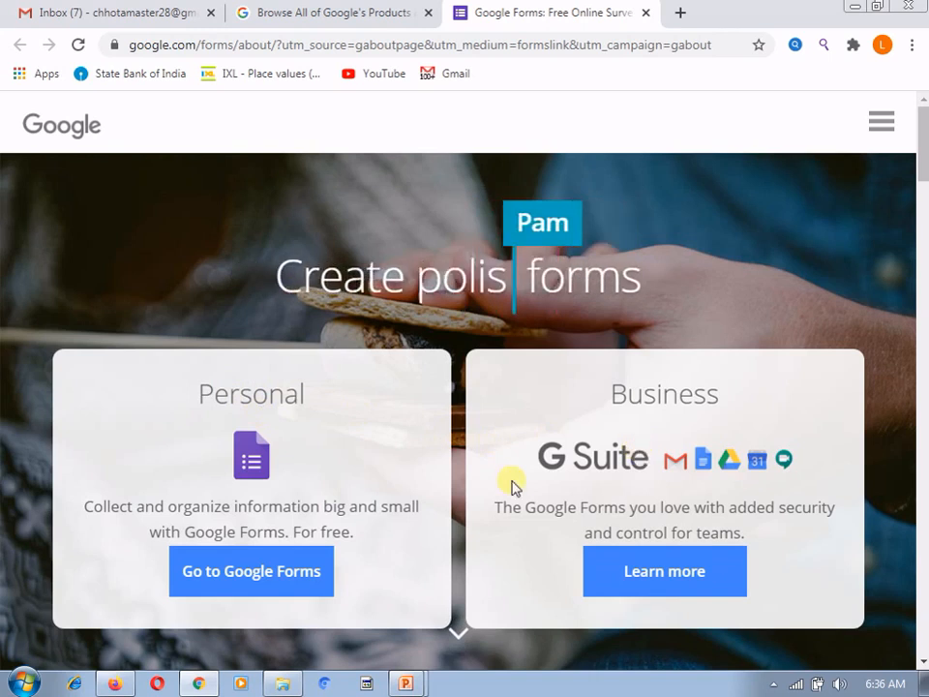
click(260, 567)
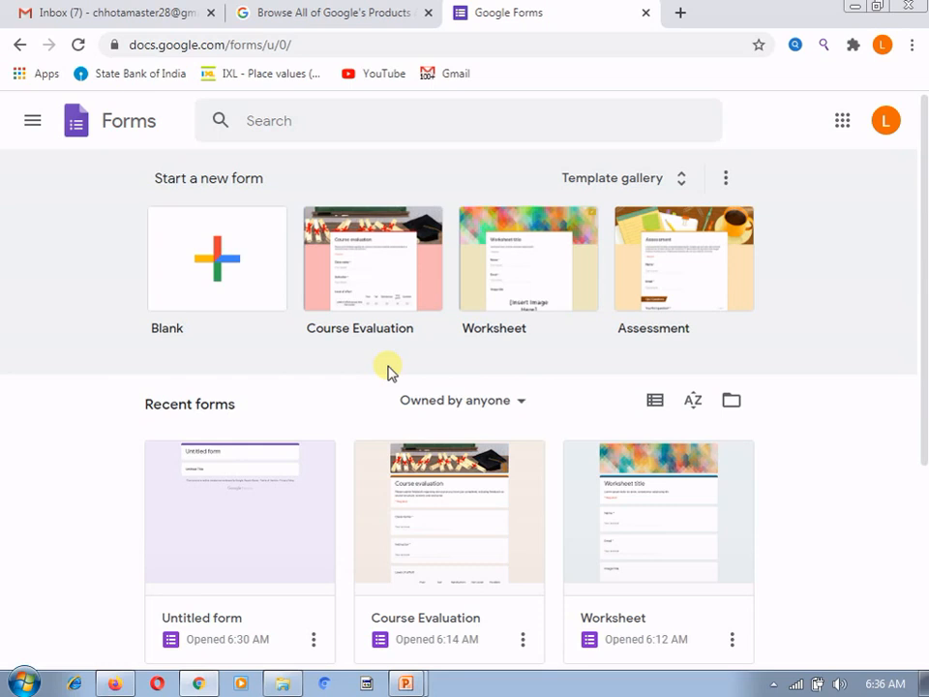
- Browse the Personal, Work and Education templates in the template gallery and create a blank form
click(677, 184)
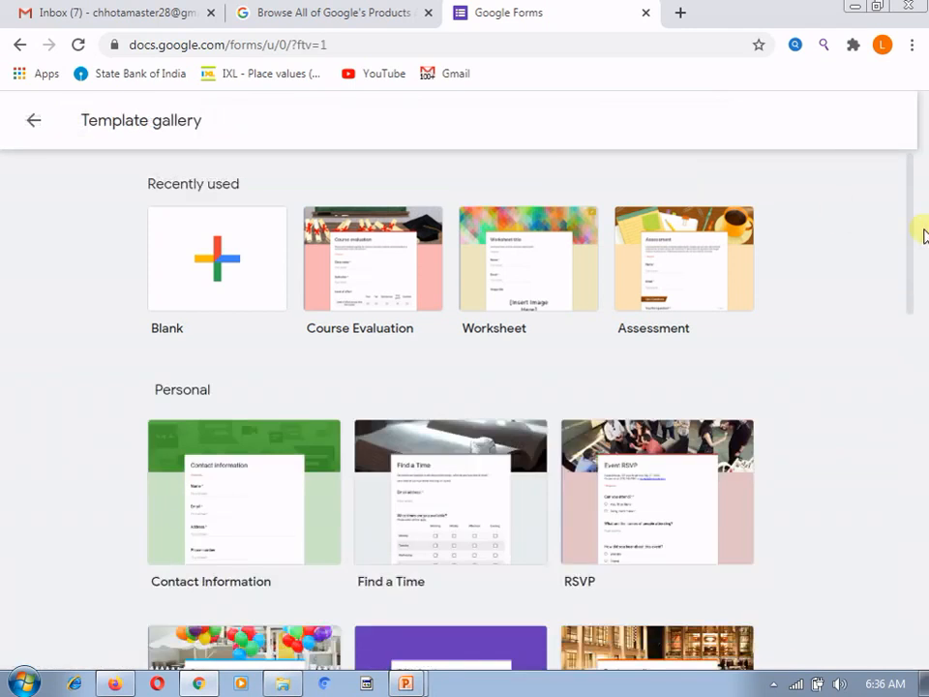
drag(917, 197, 923, 266)
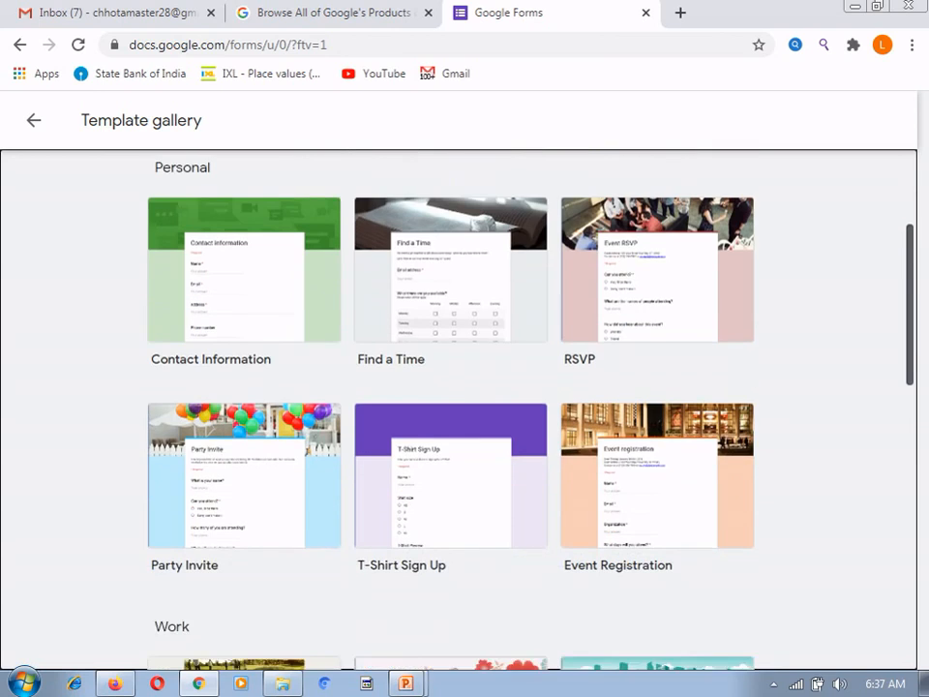
scroll(532, 406, down, 2)
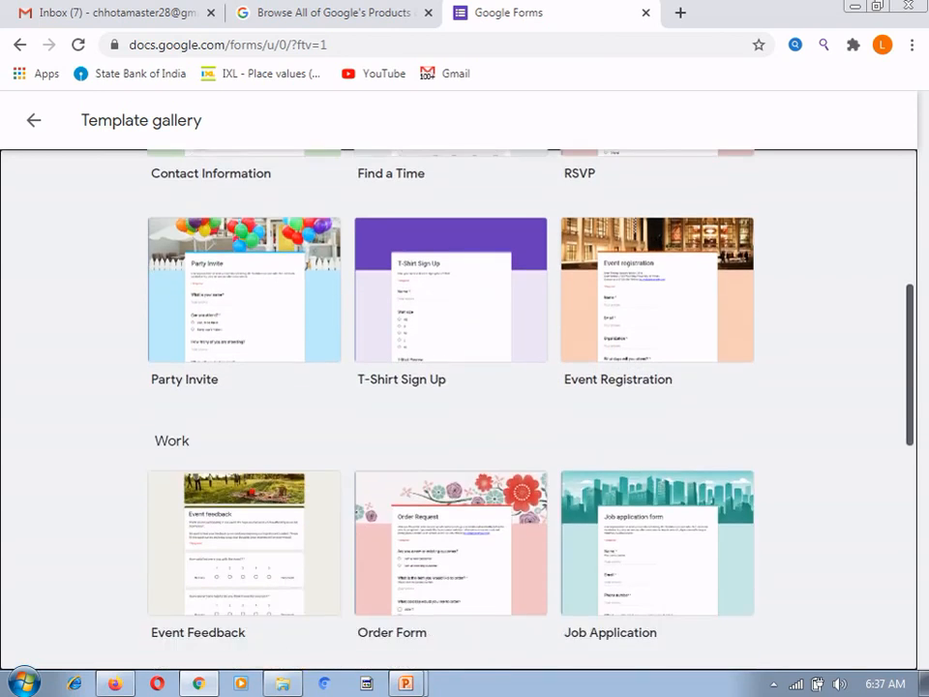
scroll(532, 406, down, 2)
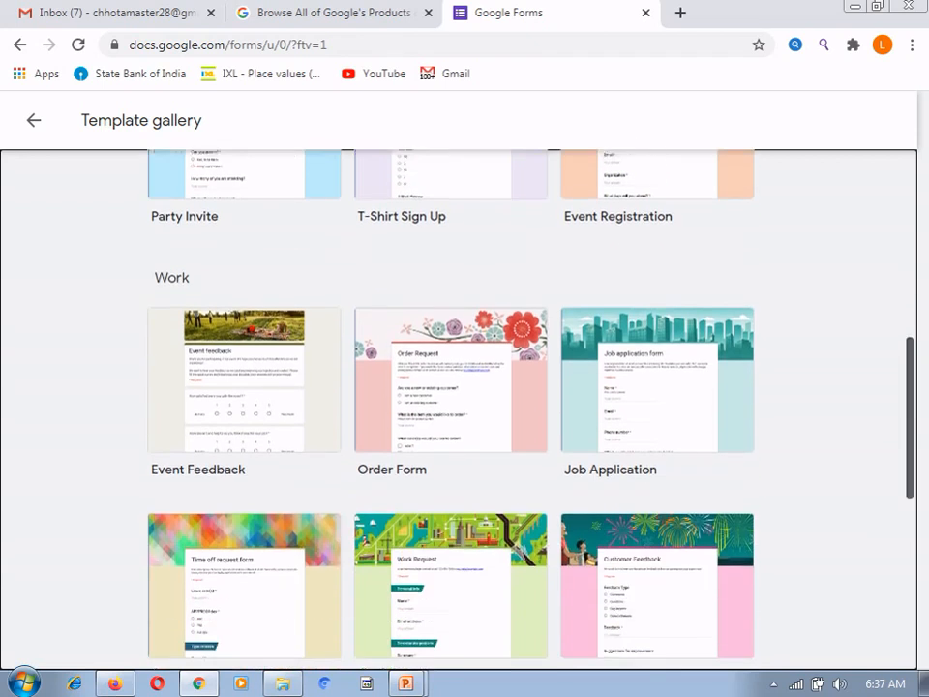
scroll(464, 406, down, 2)
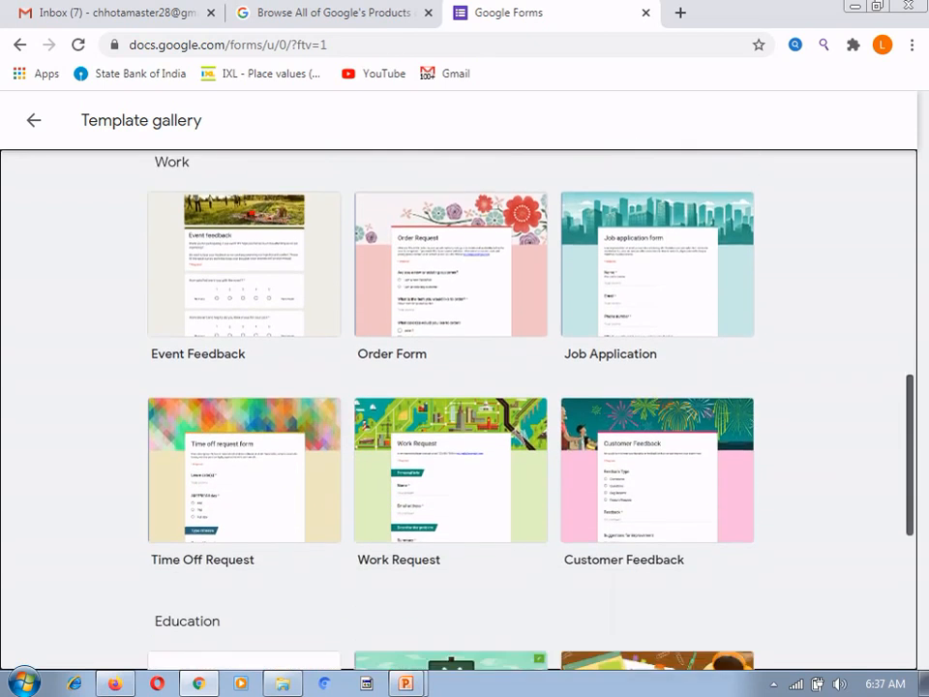
scroll(464, 407, down, 4)
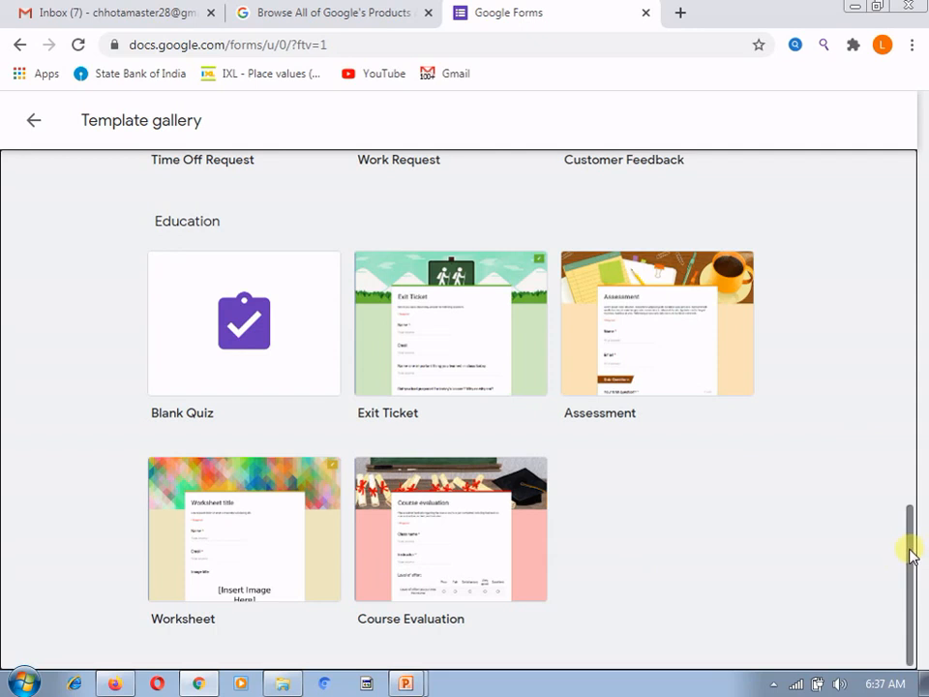
drag(909, 551, 921, 141)
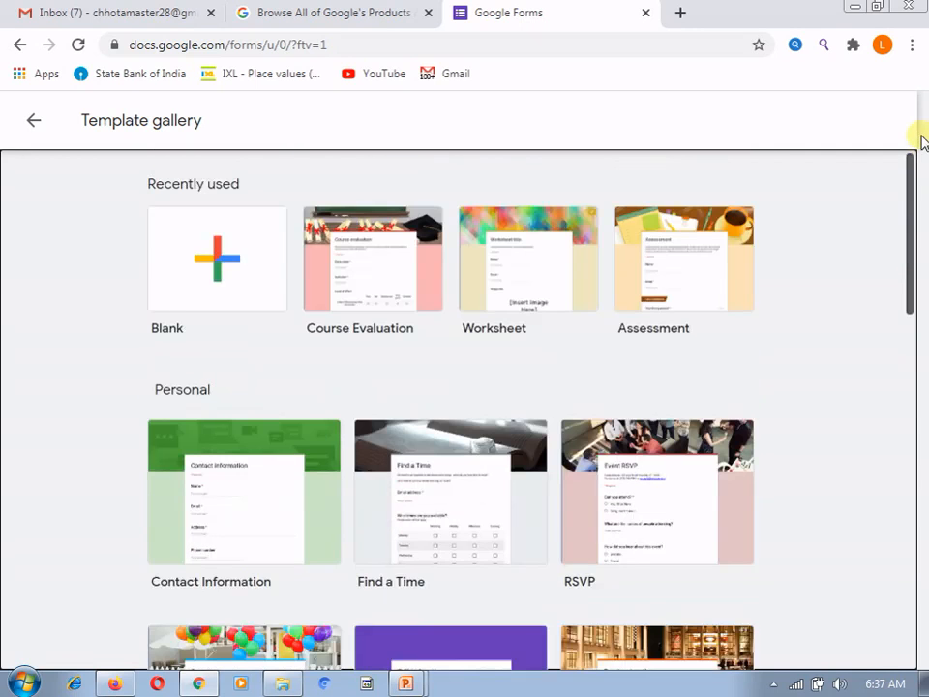
click(197, 256)
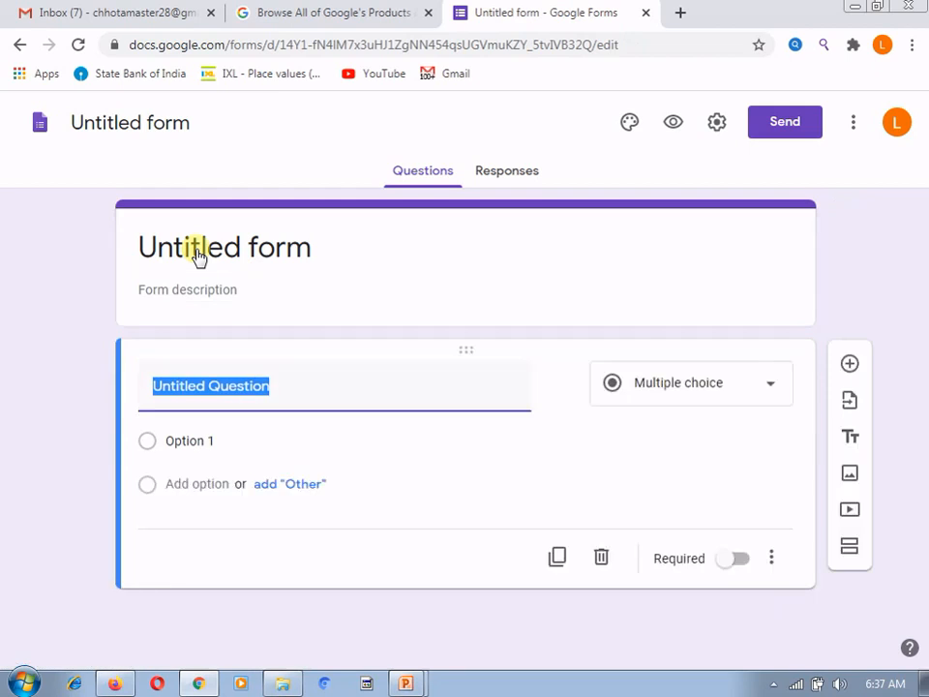
- Rename the untitled form as "Survey Form"
click(136, 126)
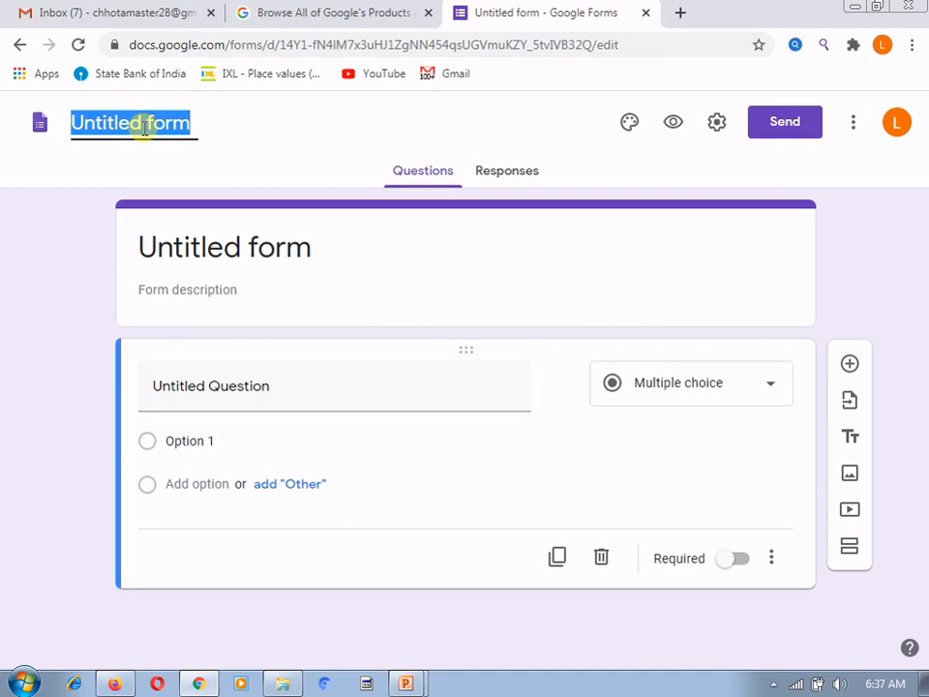
text(Sur)
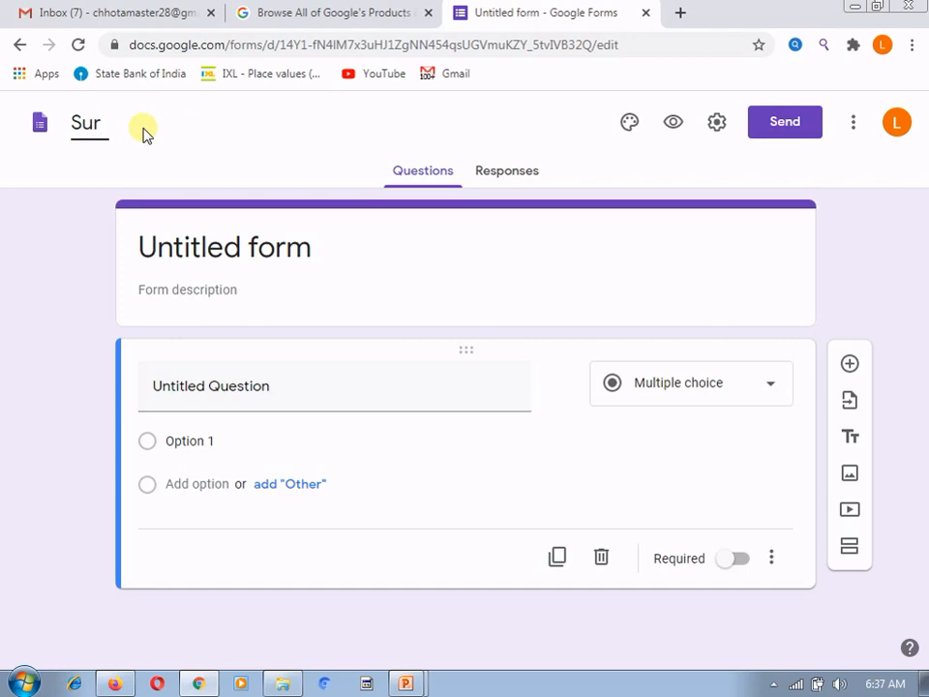
text(vey form)
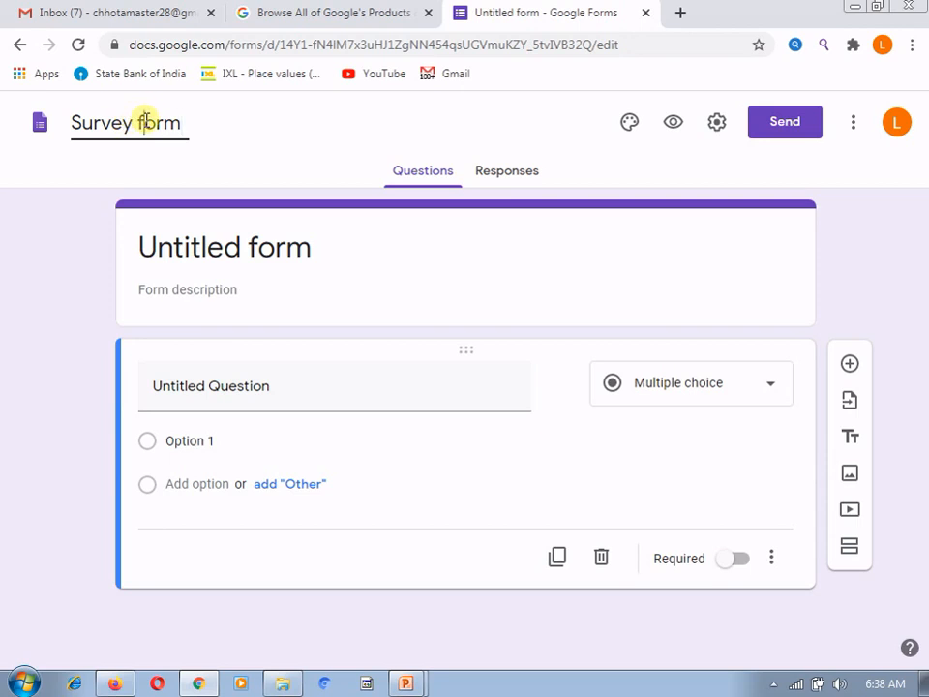
drag(139, 122, 147, 122)
text(F)
click(290, 160)
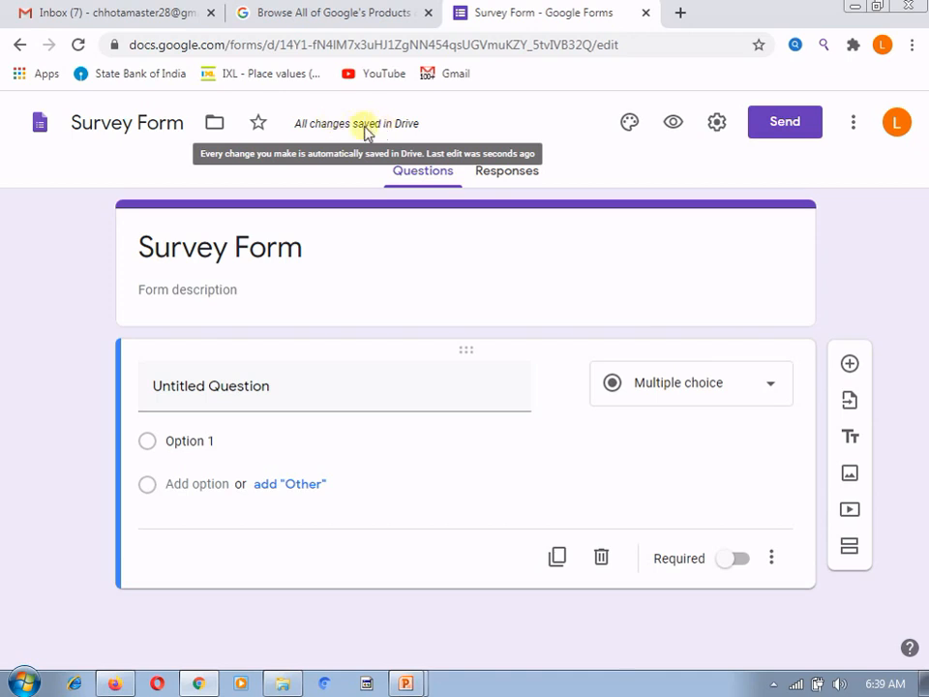
- Review the form's theme options and preview the form, then close both the preview and the theme options
click(630, 126)
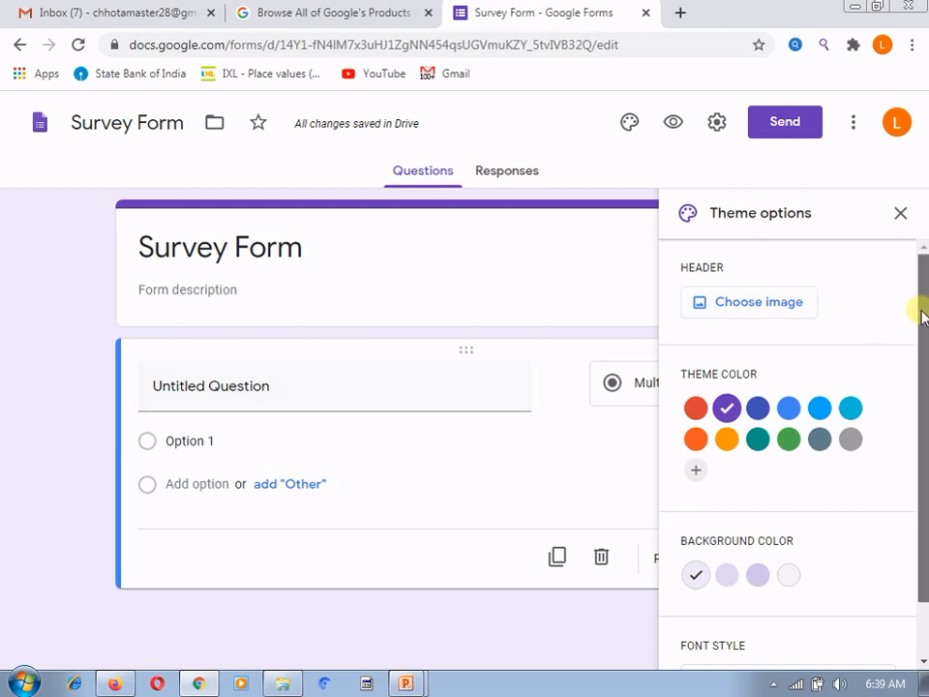
scroll(919, 315, down, 1)
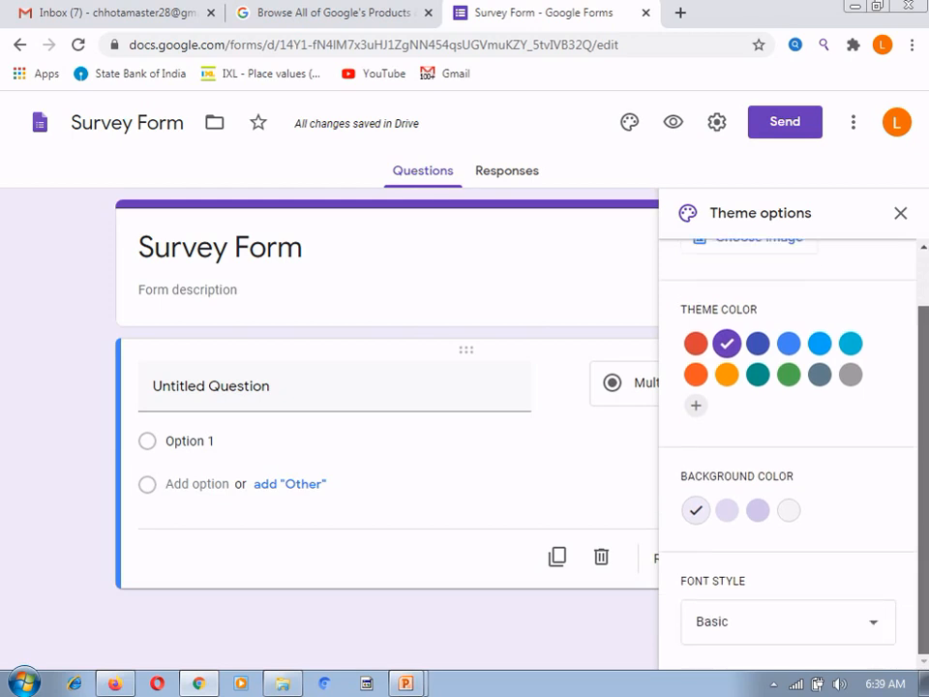
scroll(919, 290, up, 1)
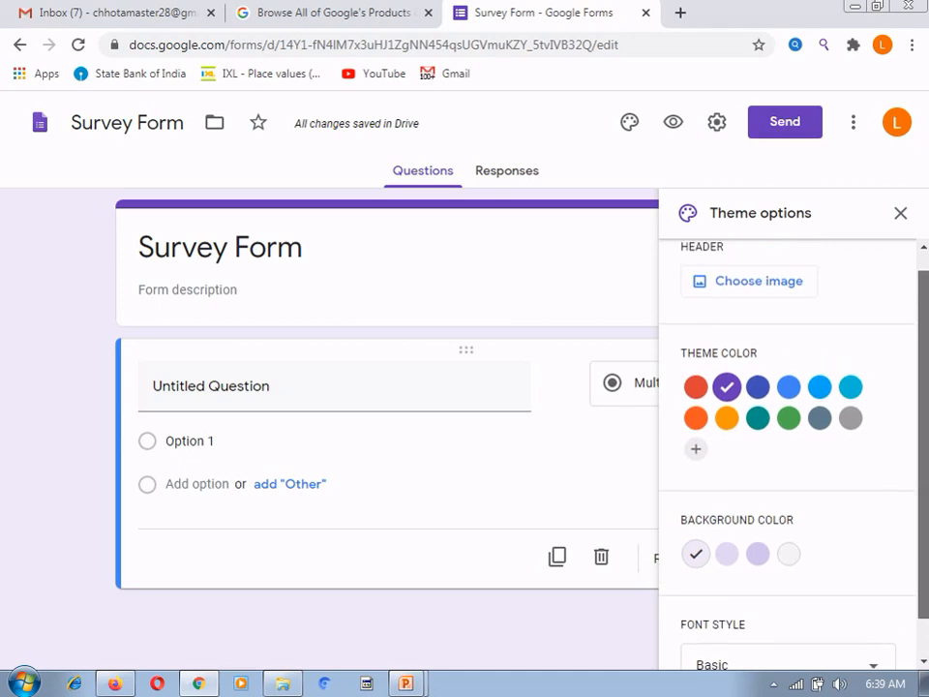
click(674, 126)
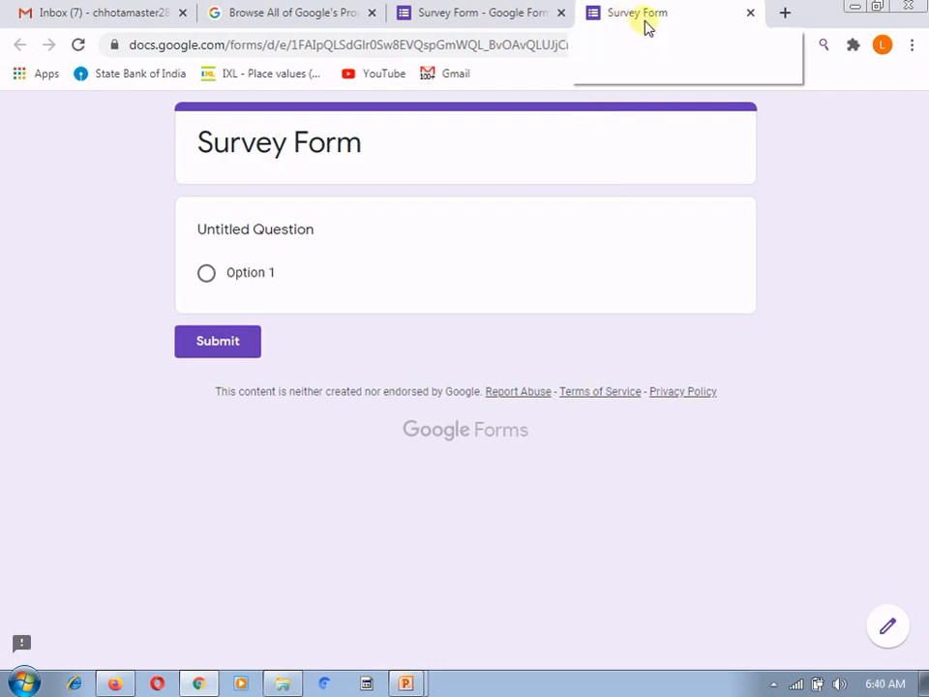
click(750, 13)
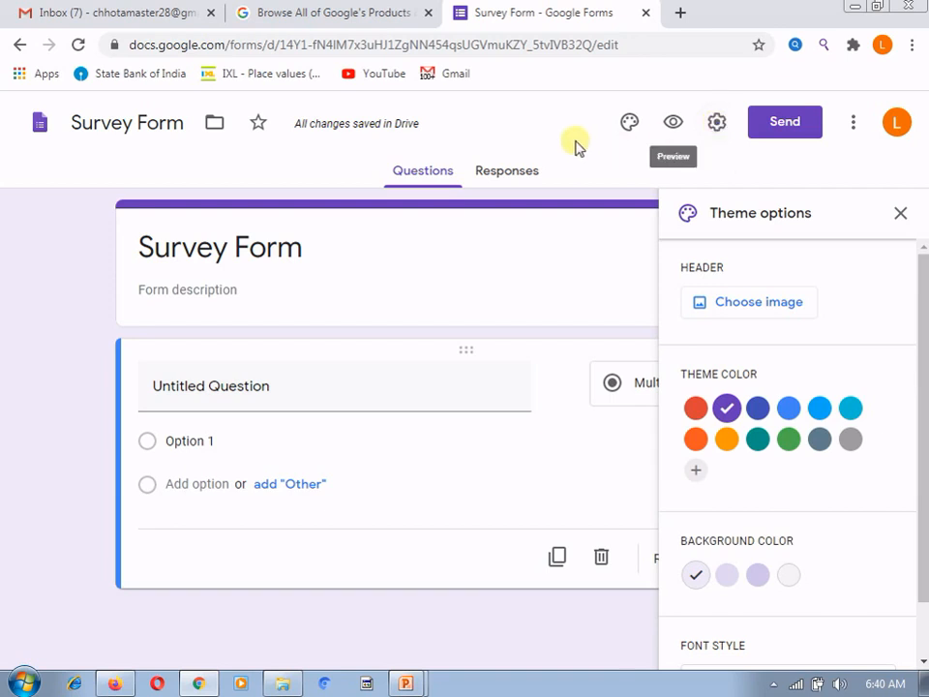
click(901, 214)
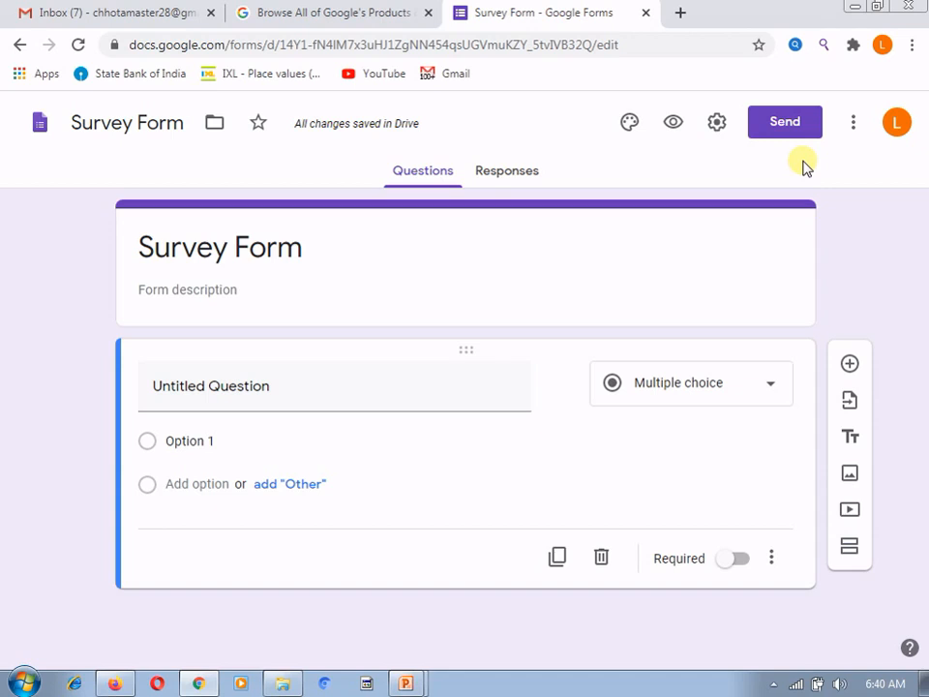
click(854, 125)
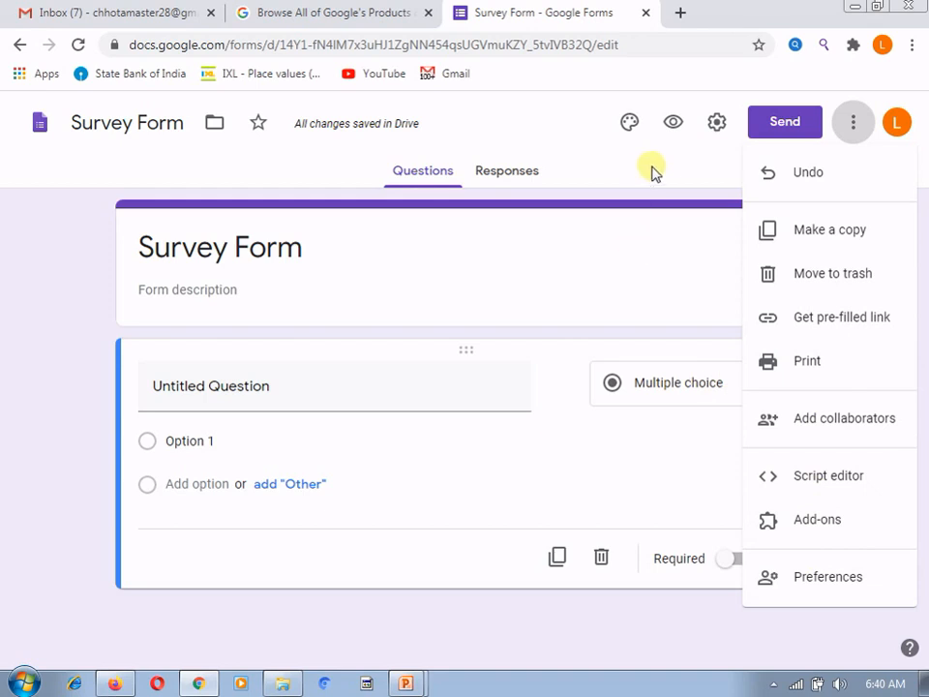
click(684, 158)
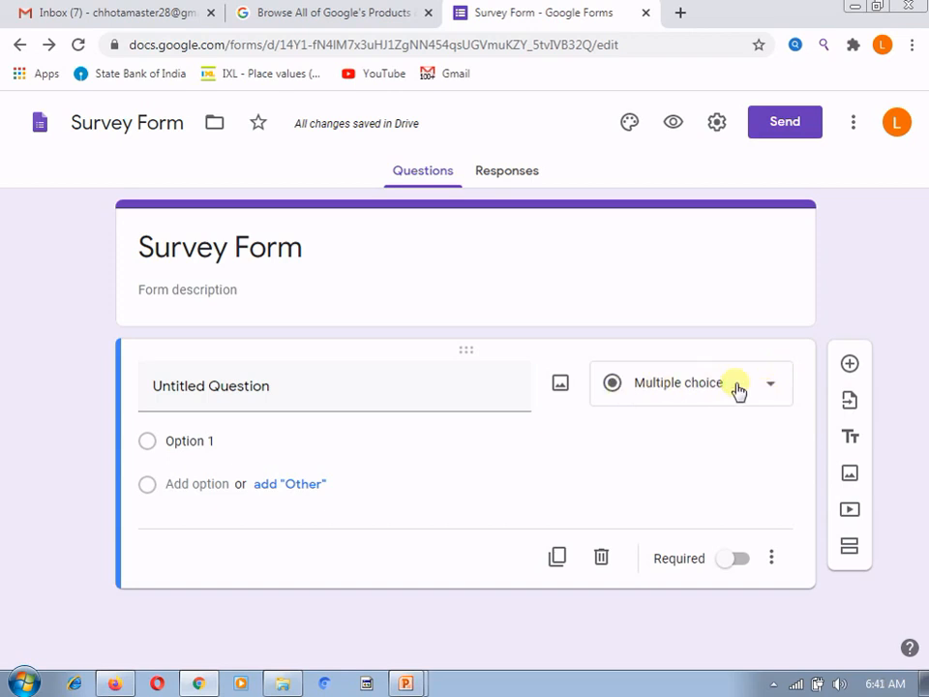
click(772, 389)
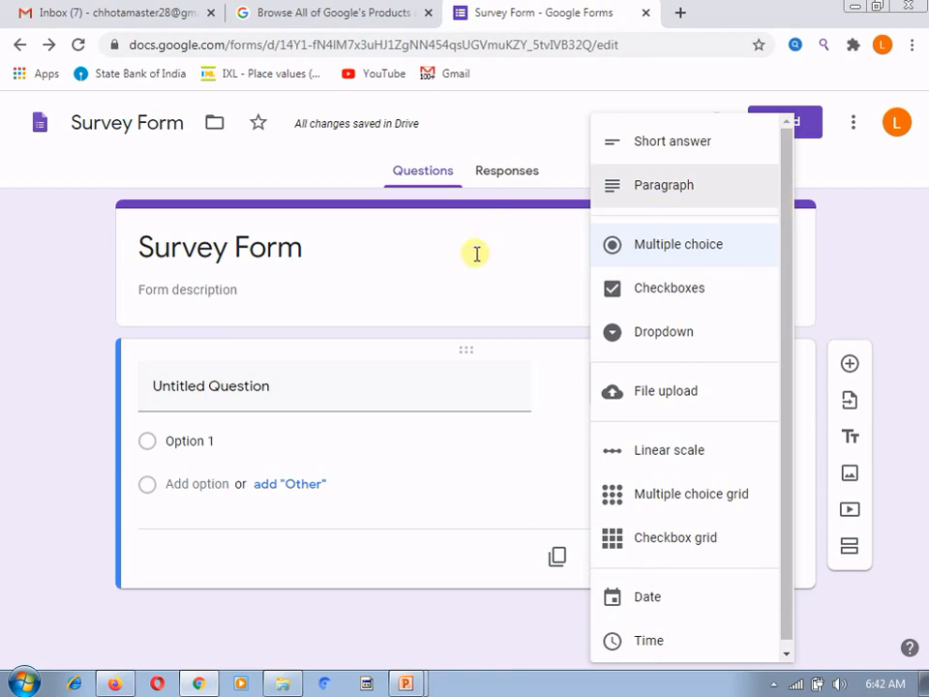
click(249, 396)
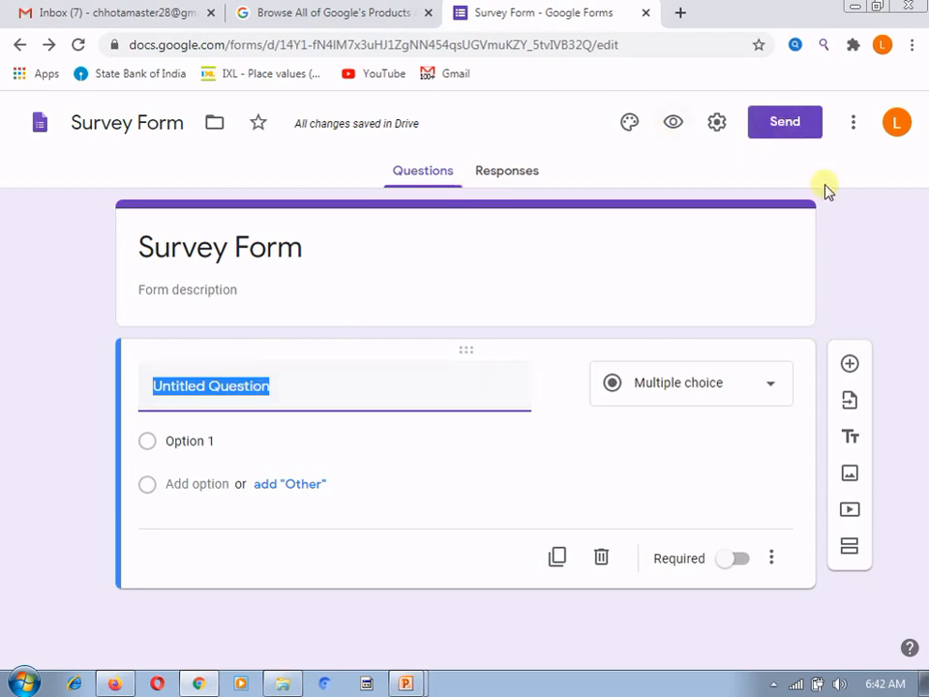
- Add a second question below the first and set the first question's type to Short answer
click(848, 368)
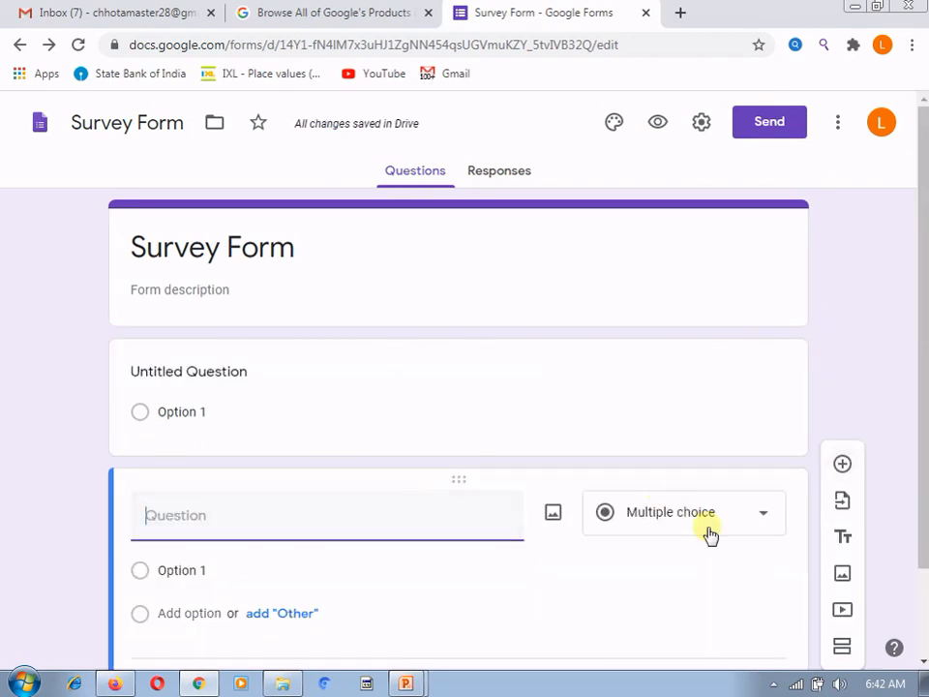
click(438, 411)
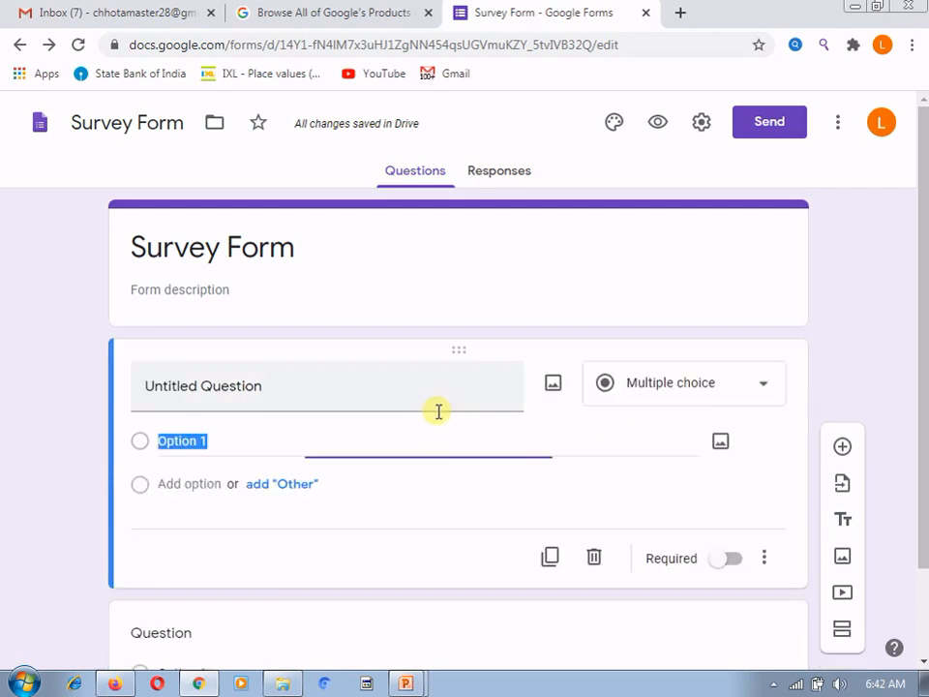
click(682, 384)
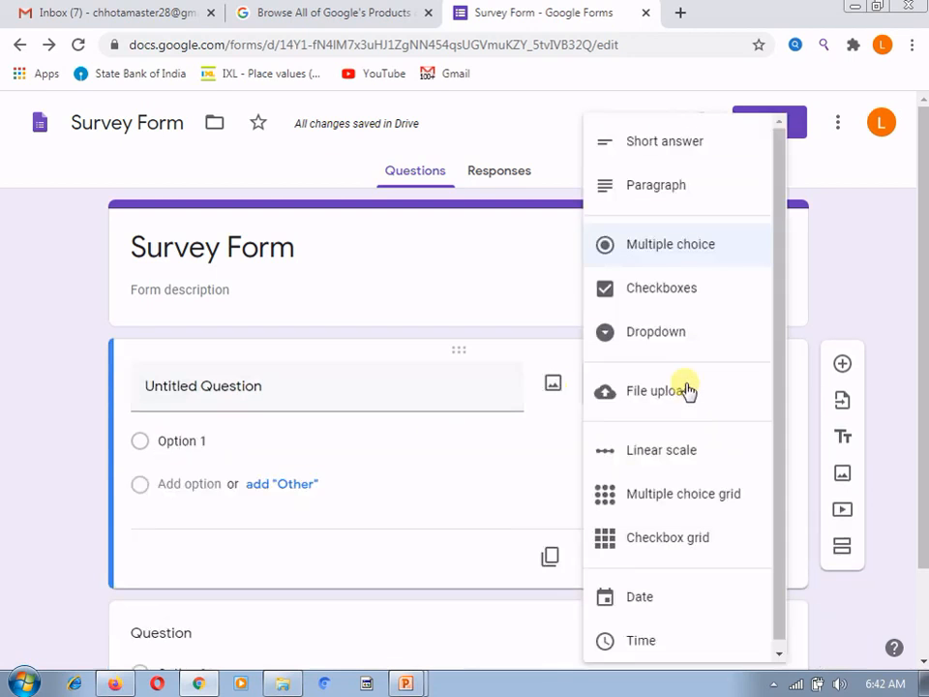
click(677, 141)
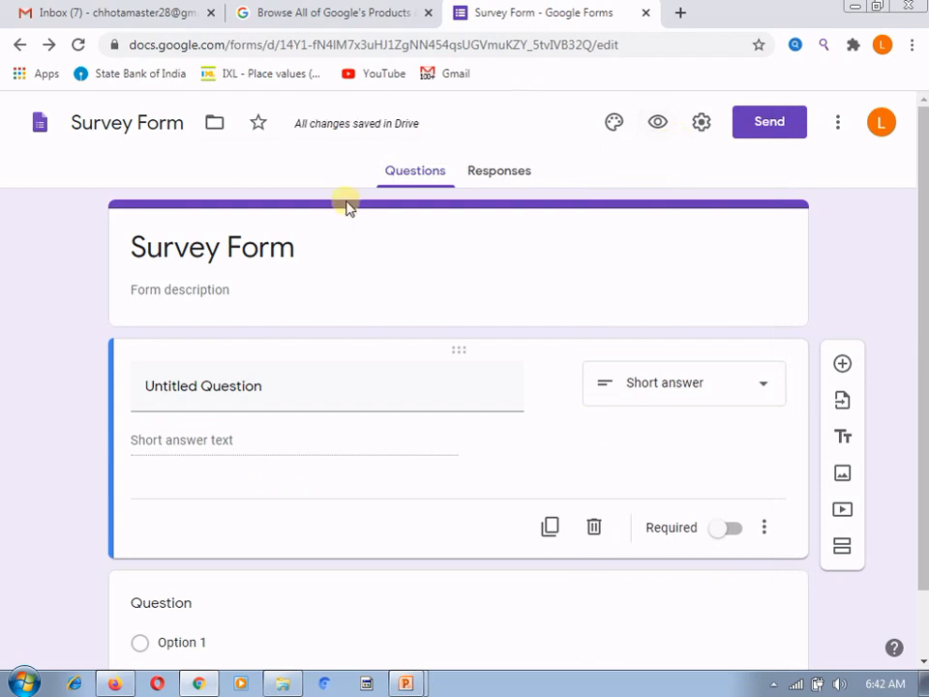
- Title the first short-answer question "Name of participant"
click(186, 399)
text(Name)
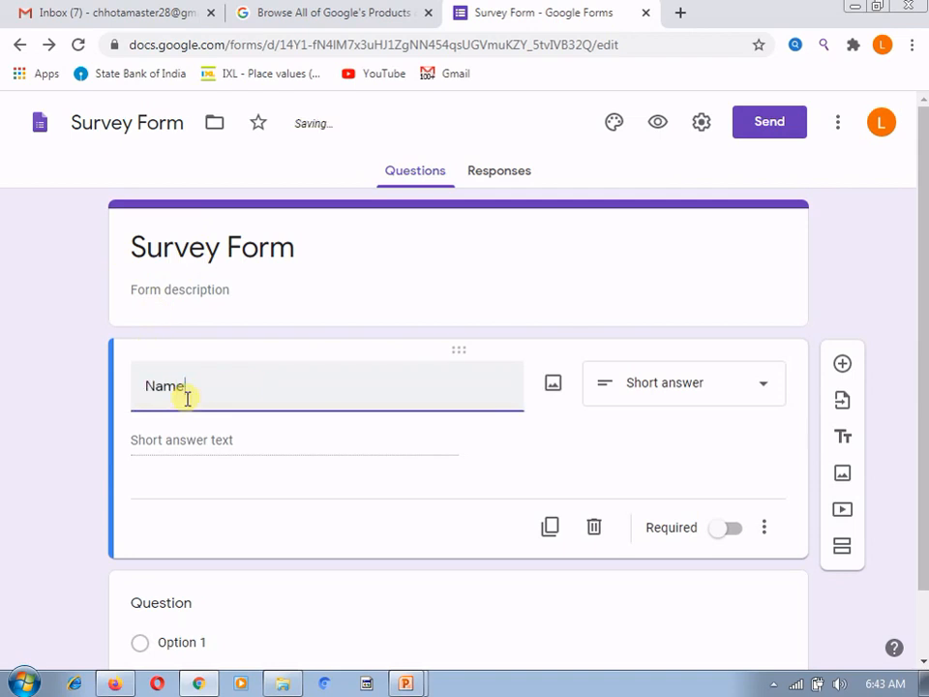
text( of participant)
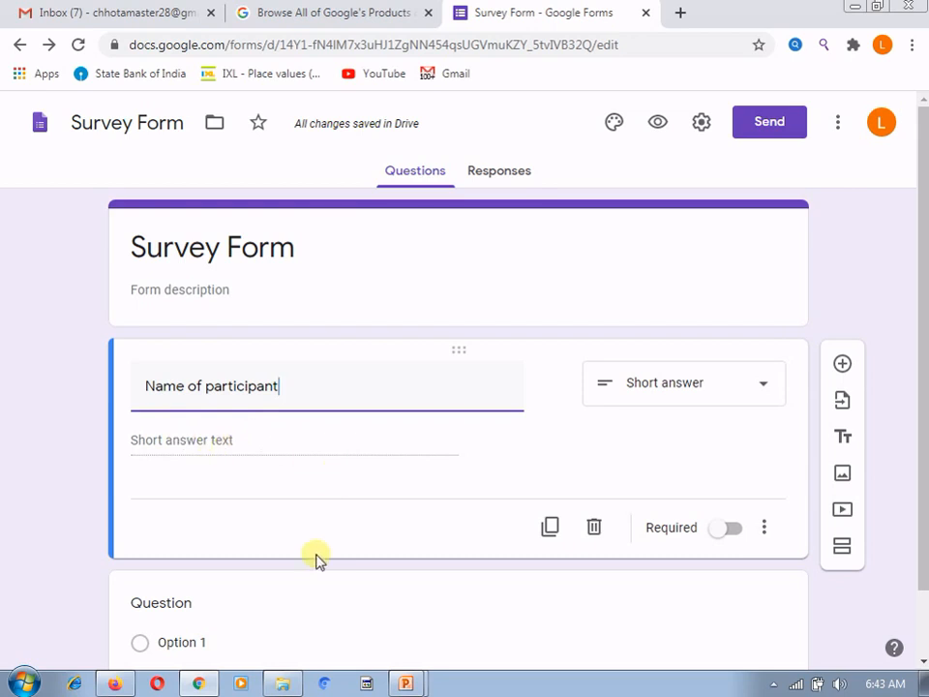
click(392, 528)
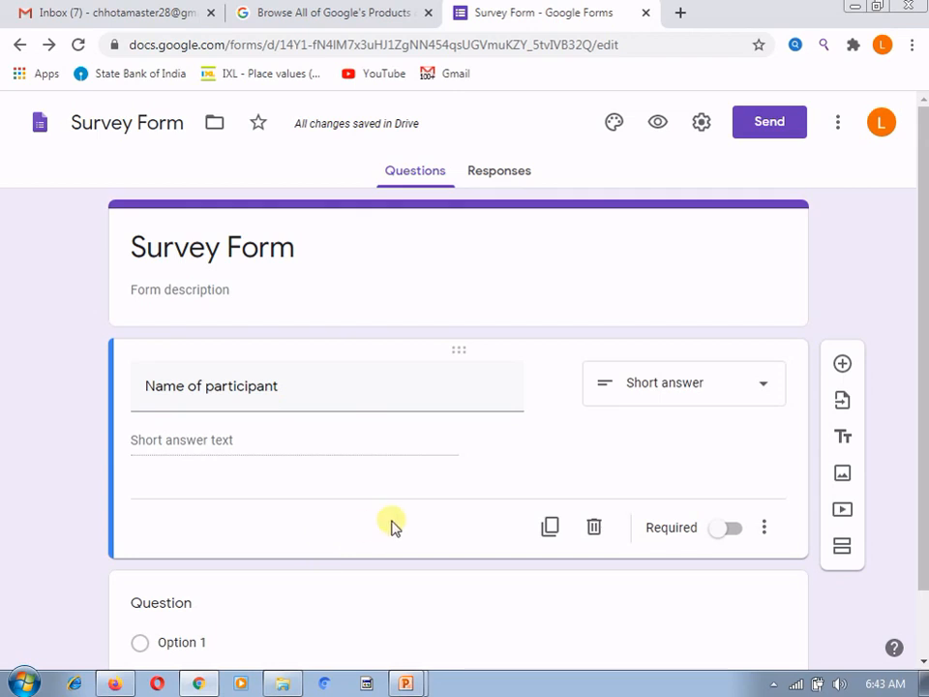
- Add a question below "Name of participant", set its type to Paragraph and title it "Describe yourself..."
click(843, 365)
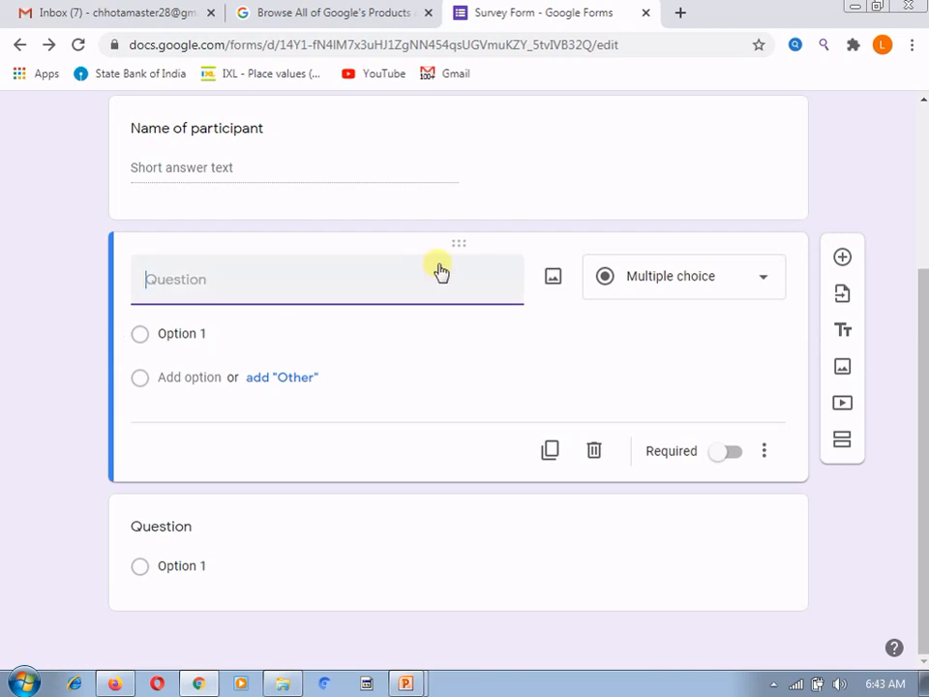
click(642, 278)
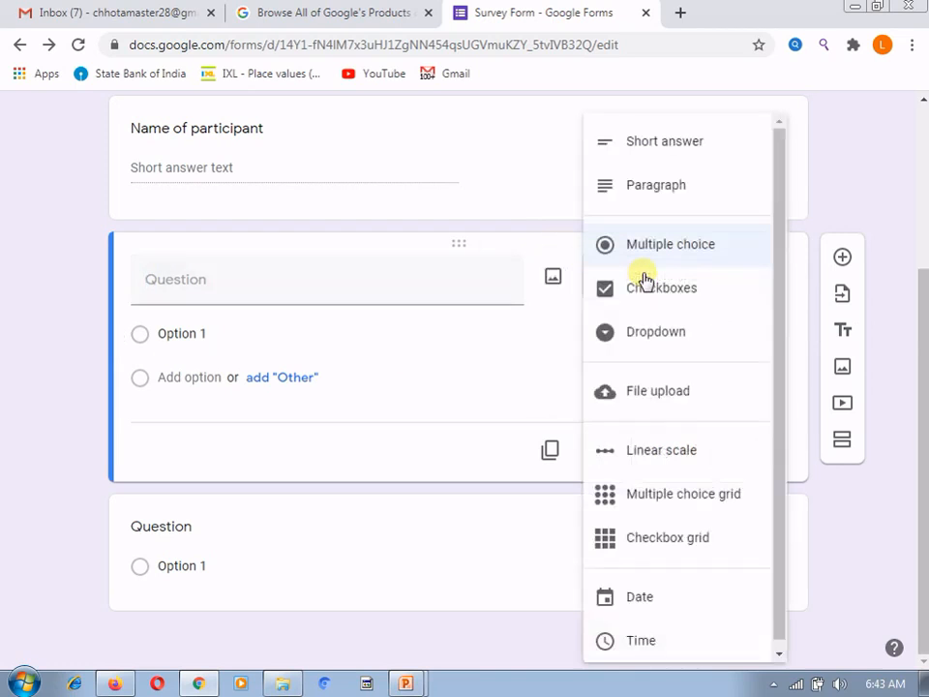
click(656, 186)
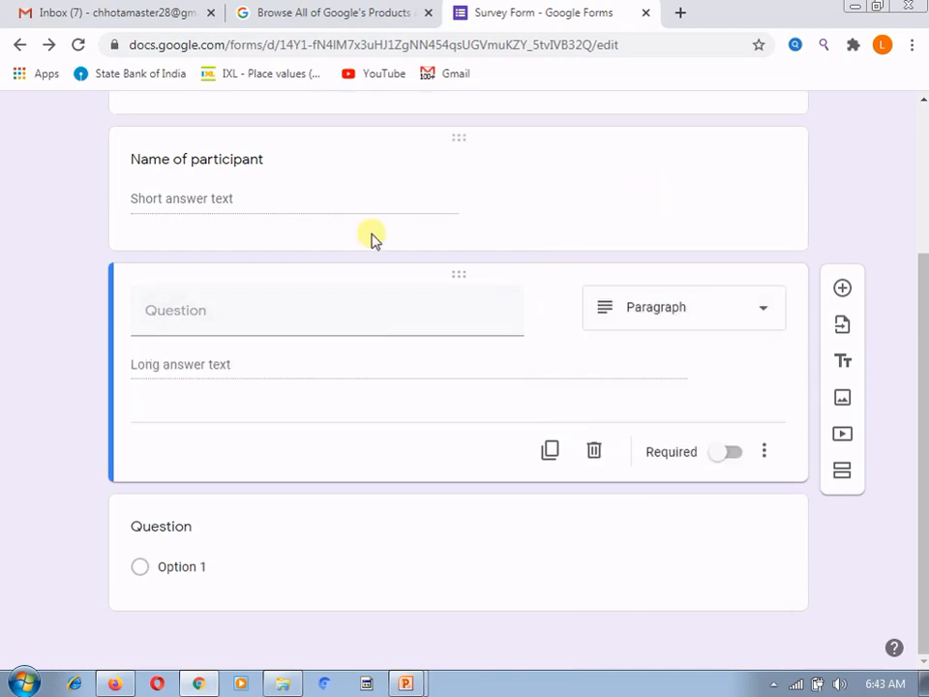
click(231, 316)
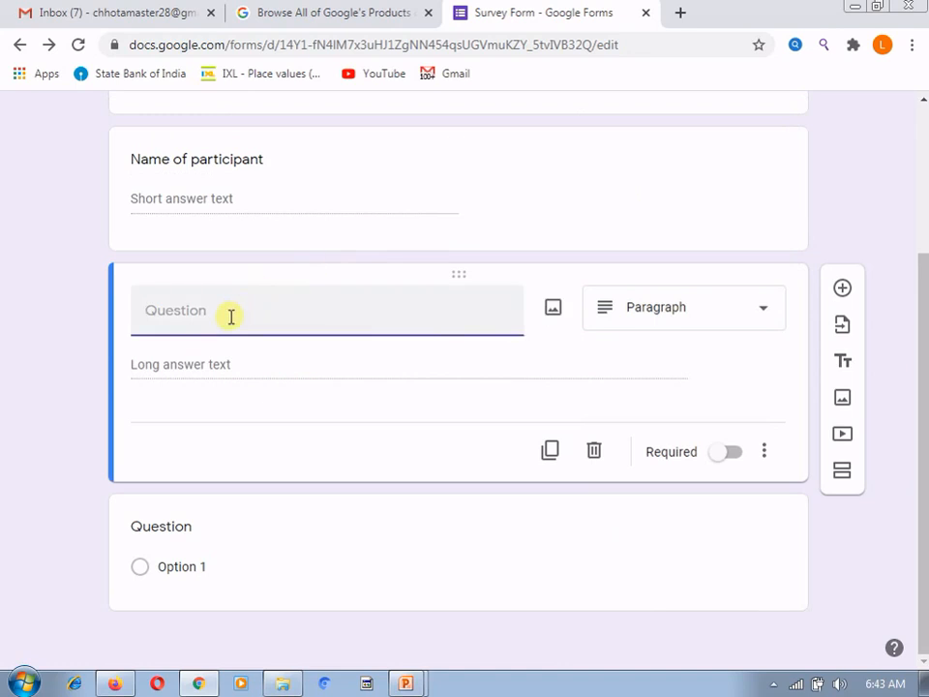
text(Describe your)
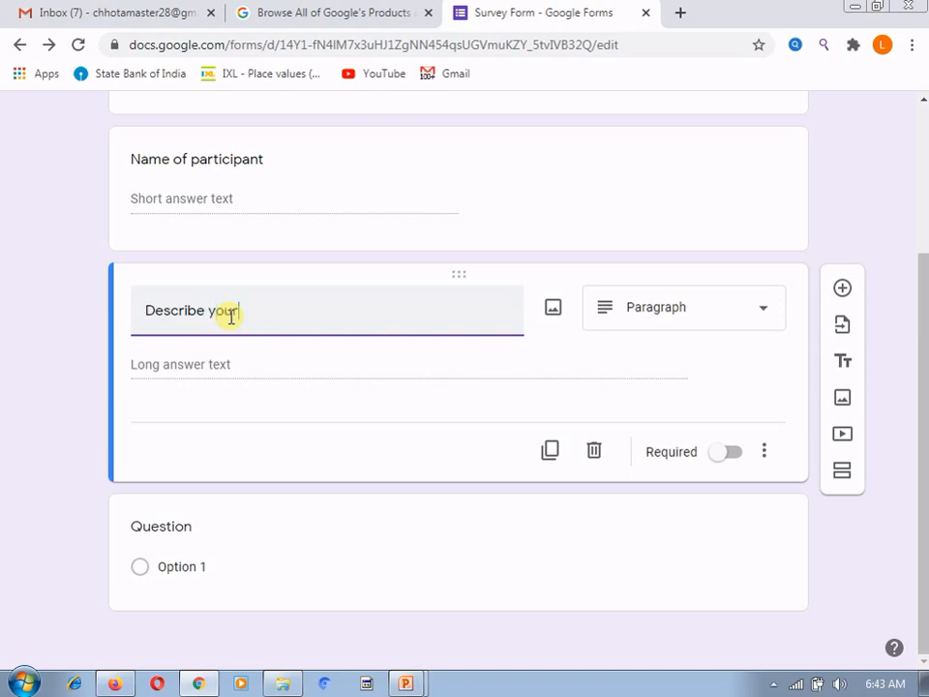
text(self...)
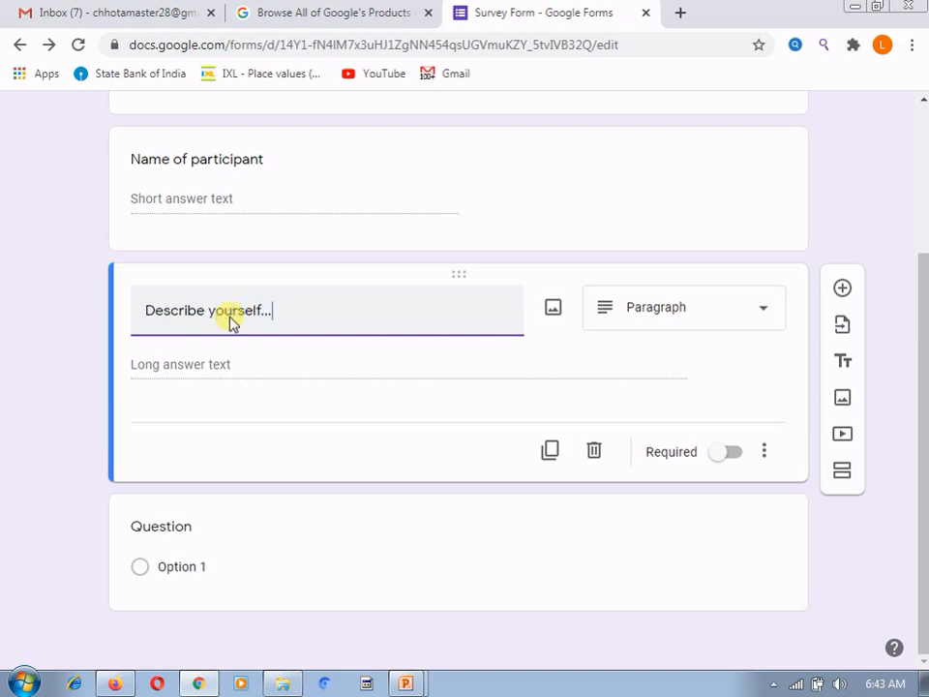
click(213, 366)
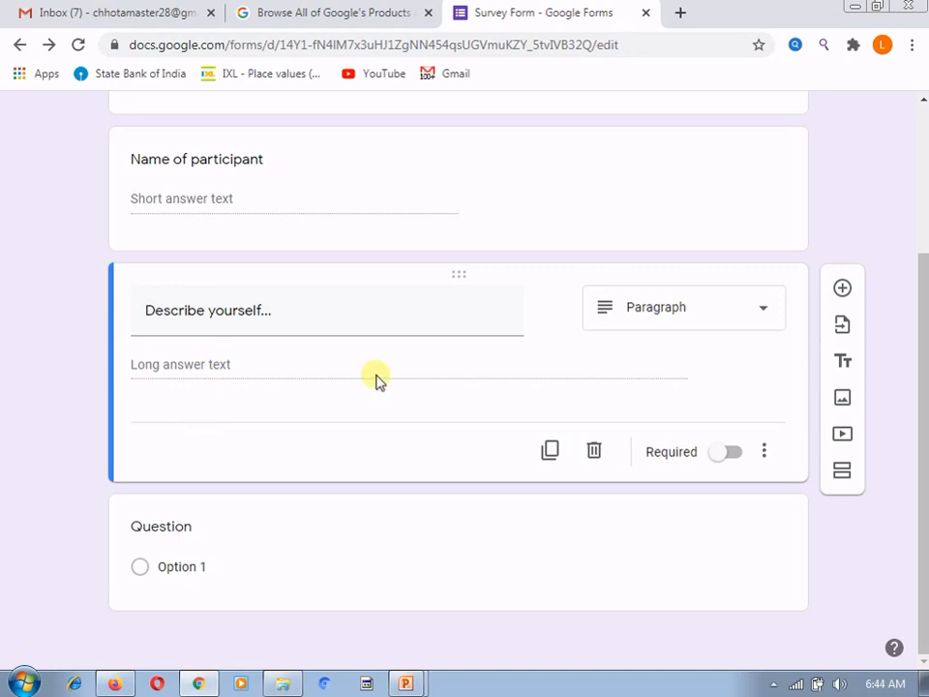
- Add a multiple-choice question titled "Role" below "Describe yourself..." with the options Teacher and Student
click(843, 287)
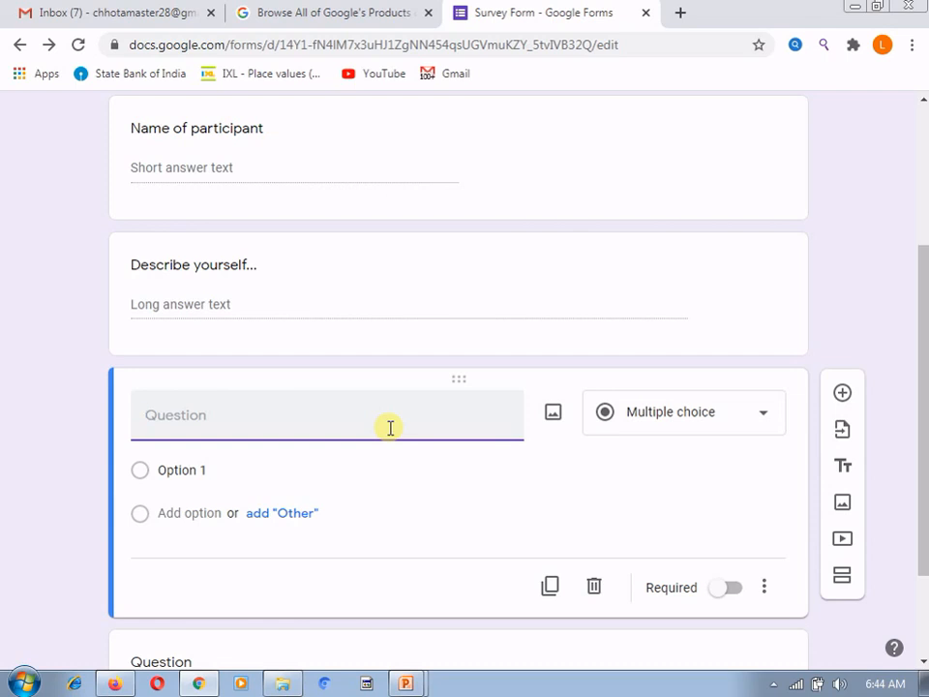
text(Role)
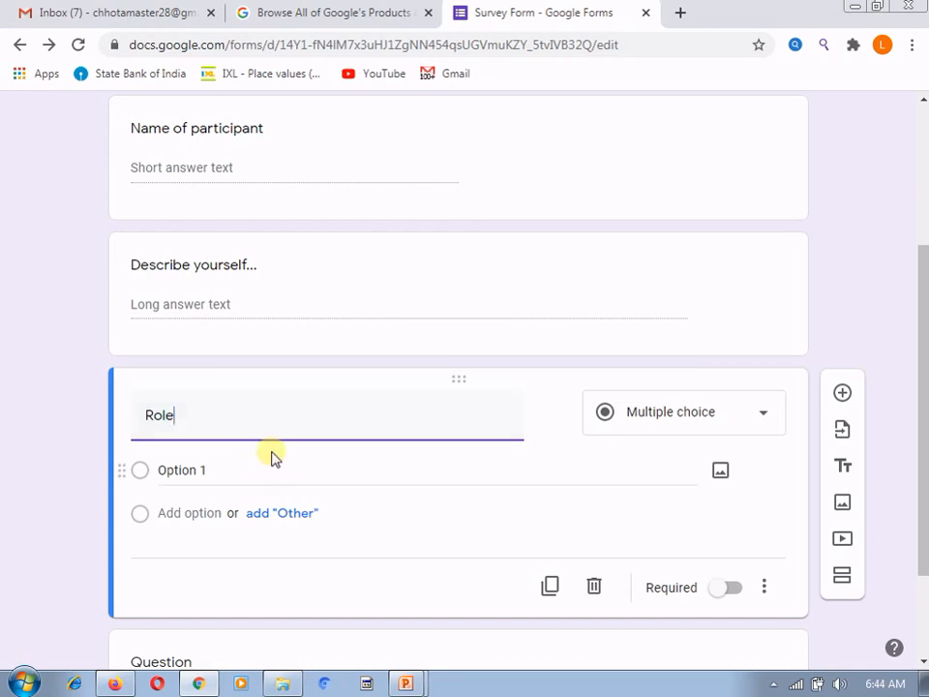
click(185, 478)
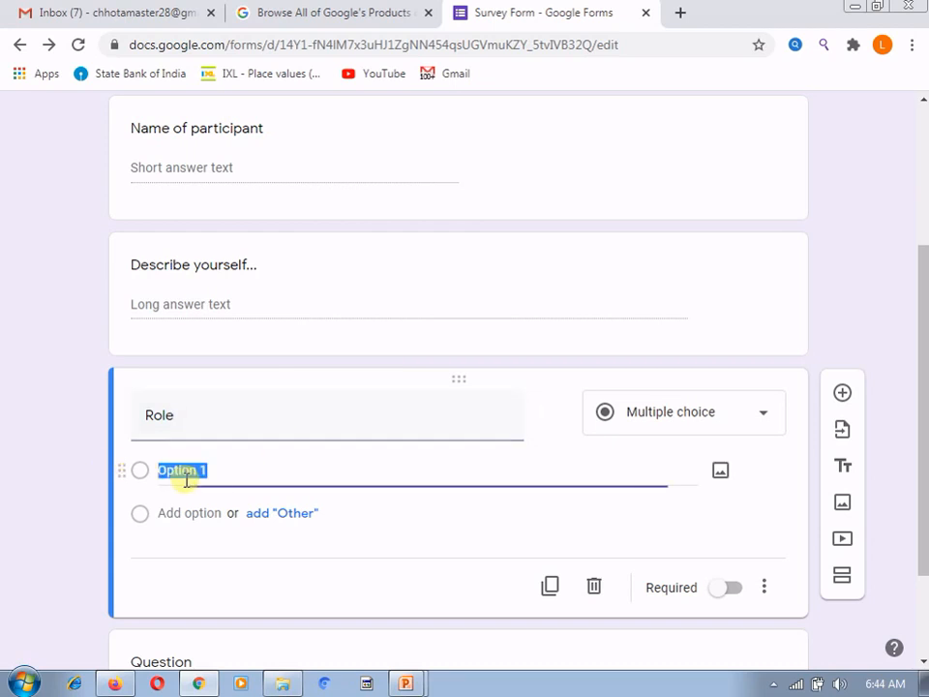
text(Teacher)
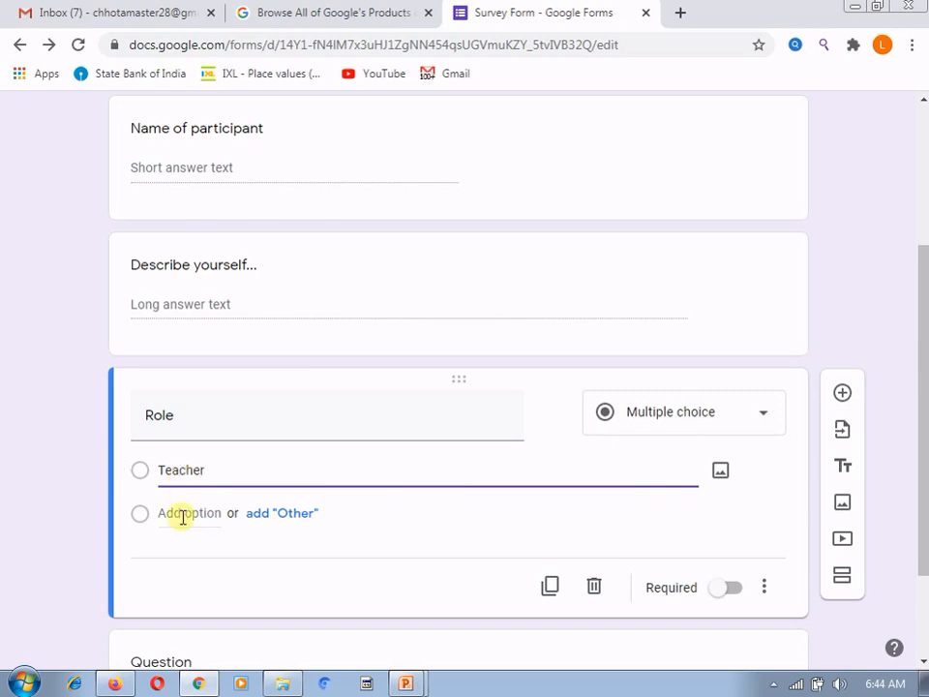
click(183, 515)
text(Student)
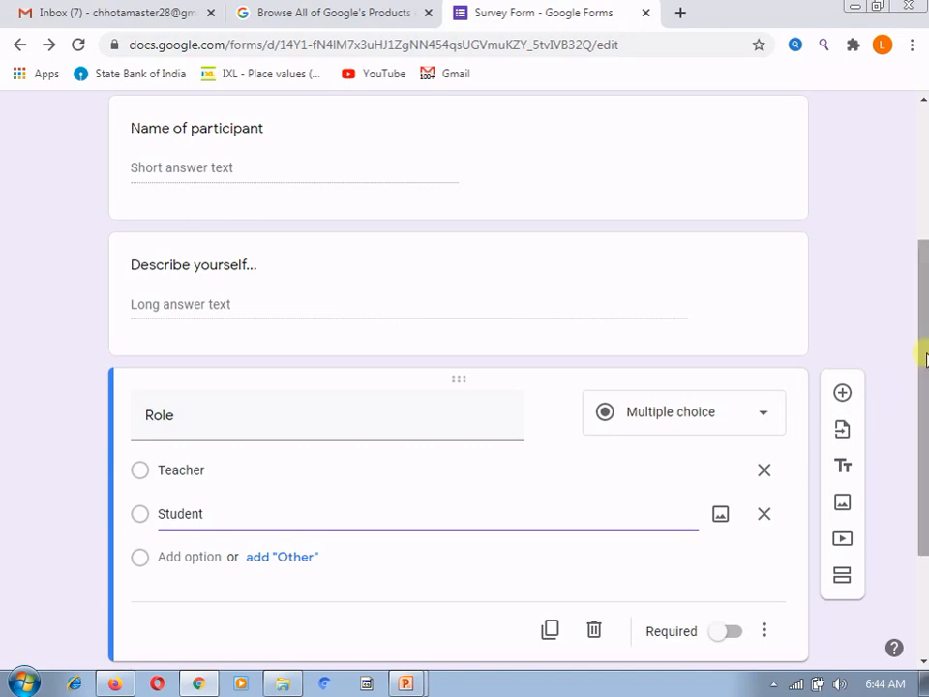
- Preview the form, try the Teacher choice under Role, and close the preview, discarding the answer
drag(924, 357, 918, 201)
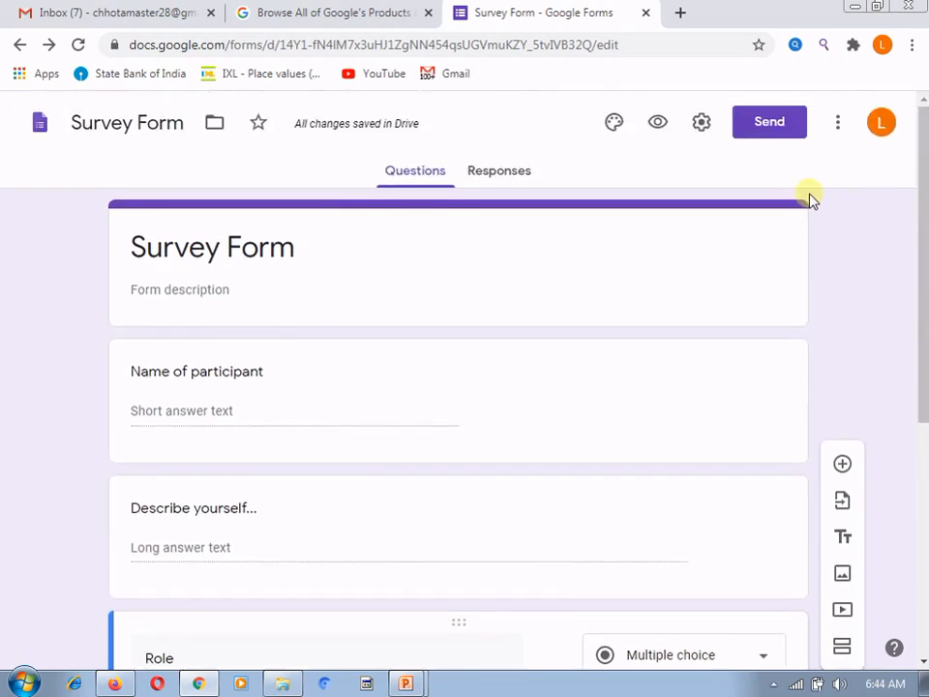
click(655, 125)
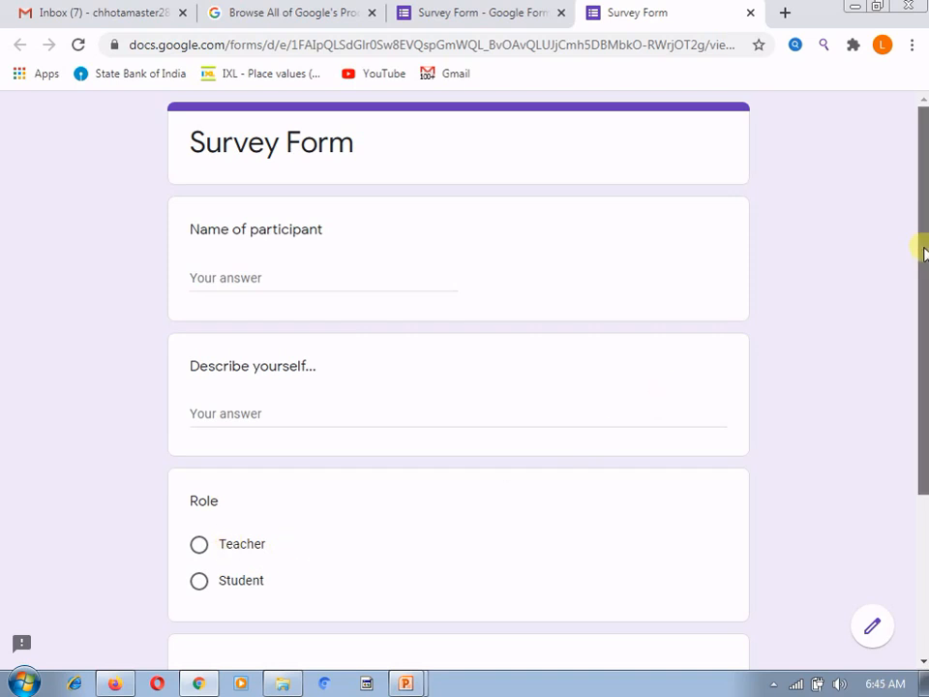
scroll(924, 252, down, 3)
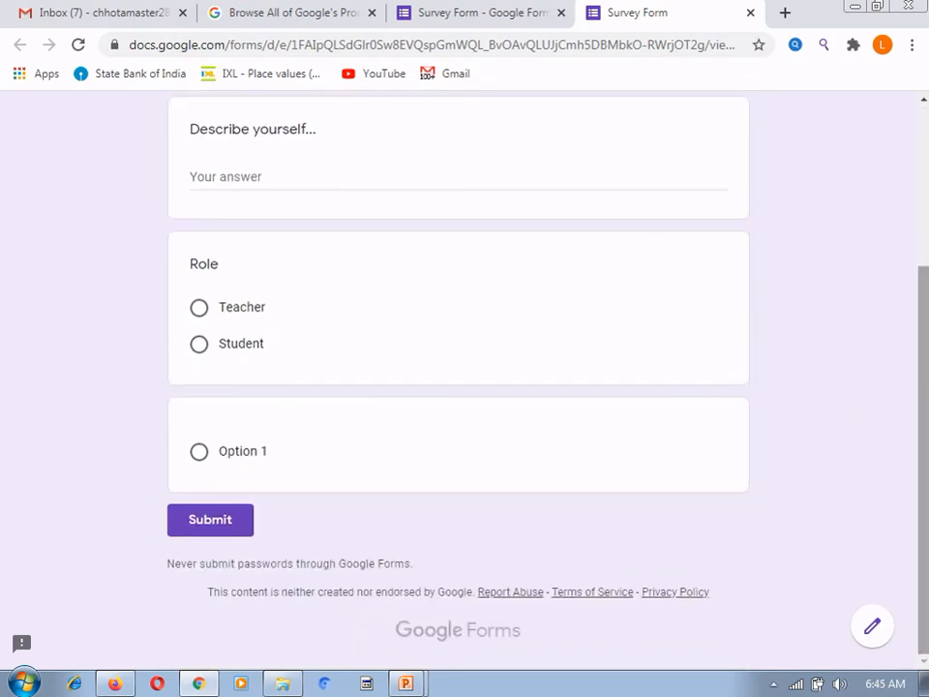
click(248, 321)
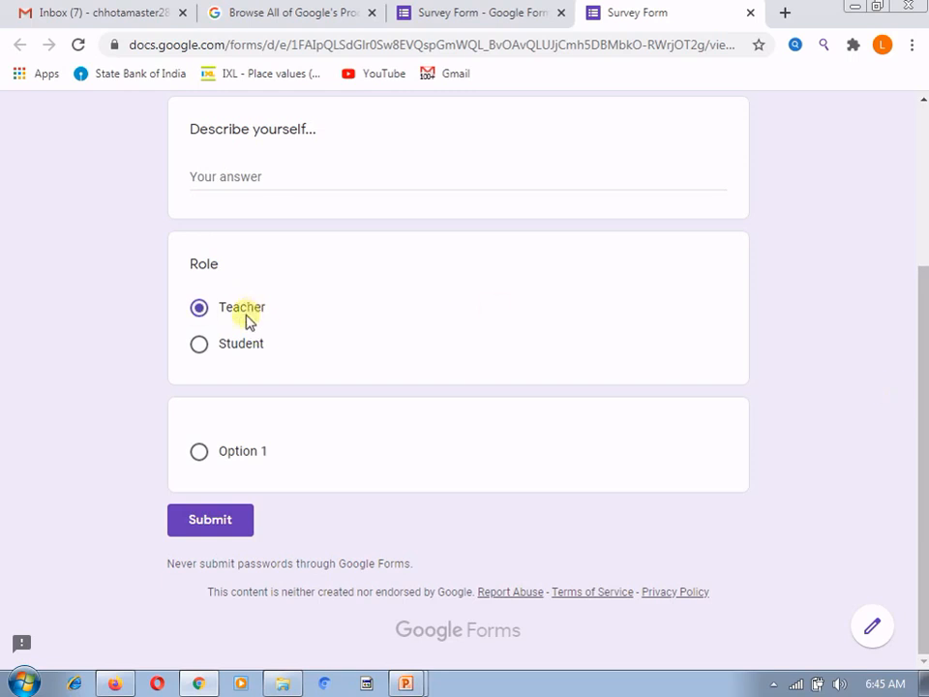
click(212, 523)
scroll(924, 381, up, 3)
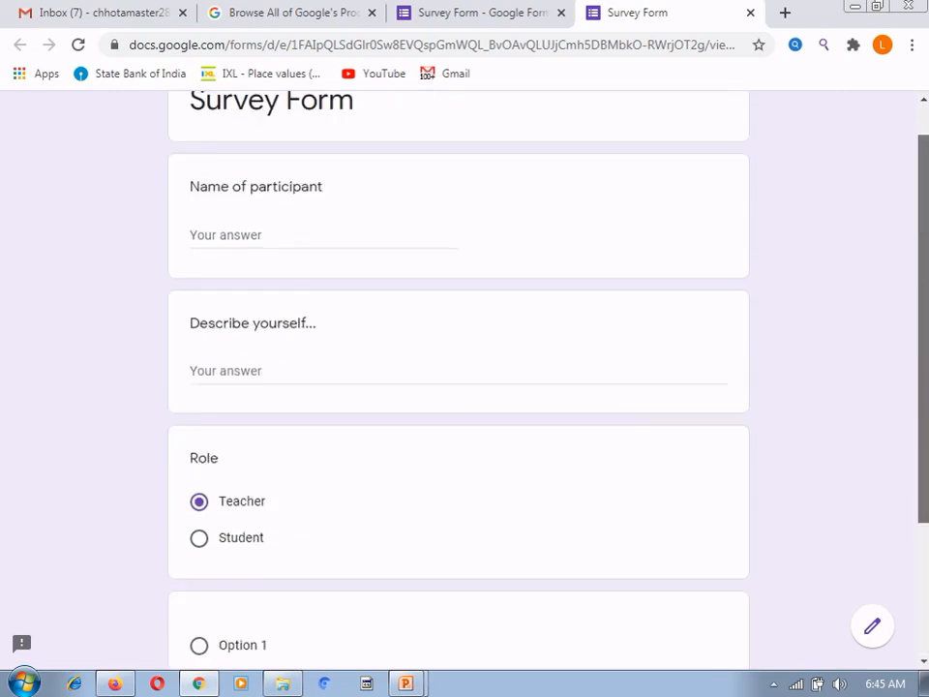
click(750, 13)
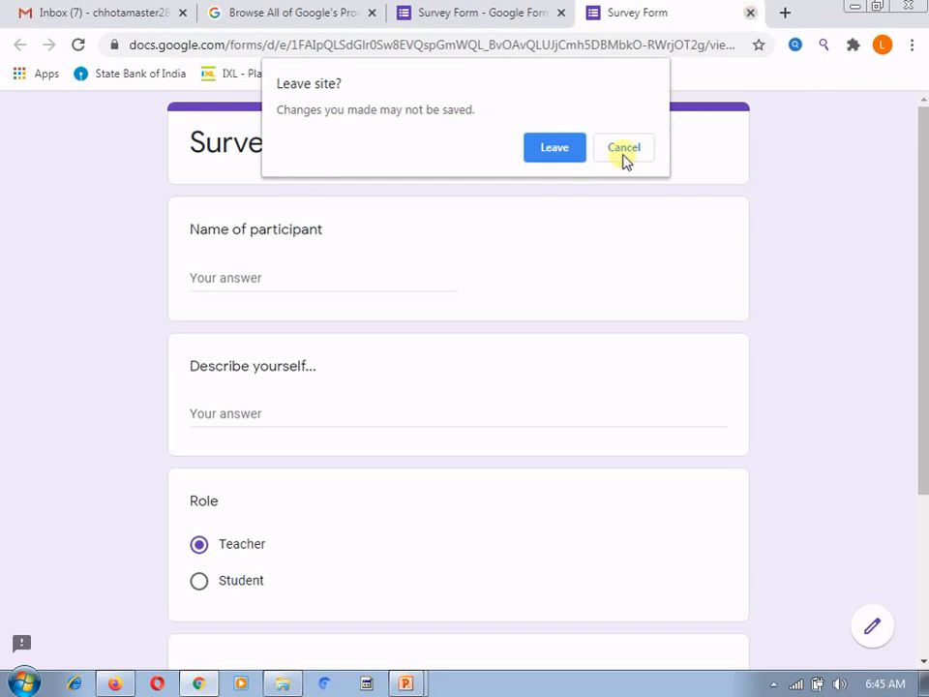
click(568, 147)
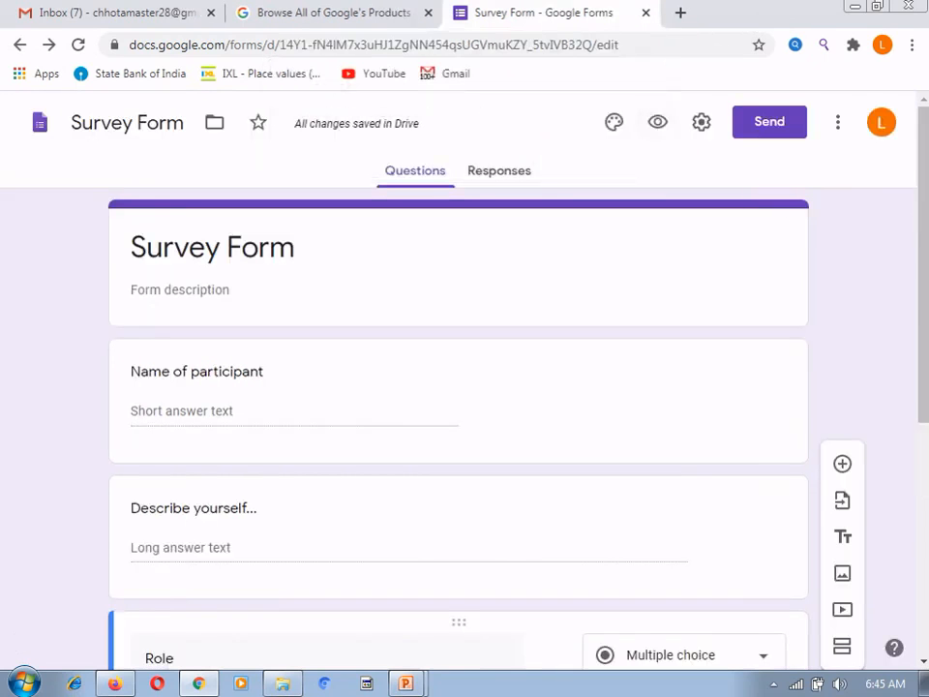
- Add an "Other" option to the Role question and try that choice in a form preview
drag(922, 201, 921, 433)
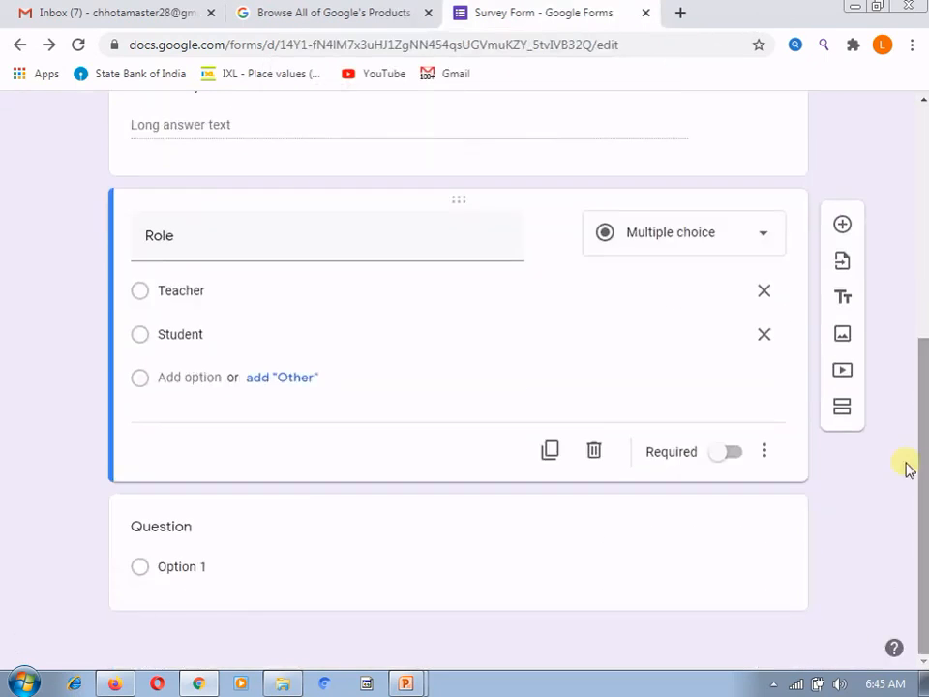
click(260, 377)
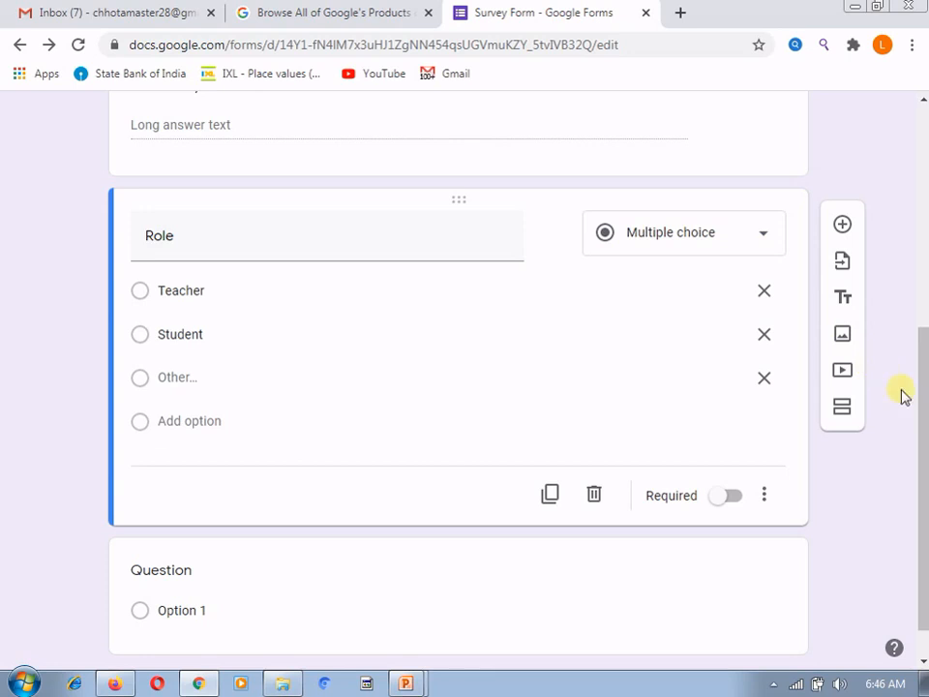
drag(922, 393, 920, 166)
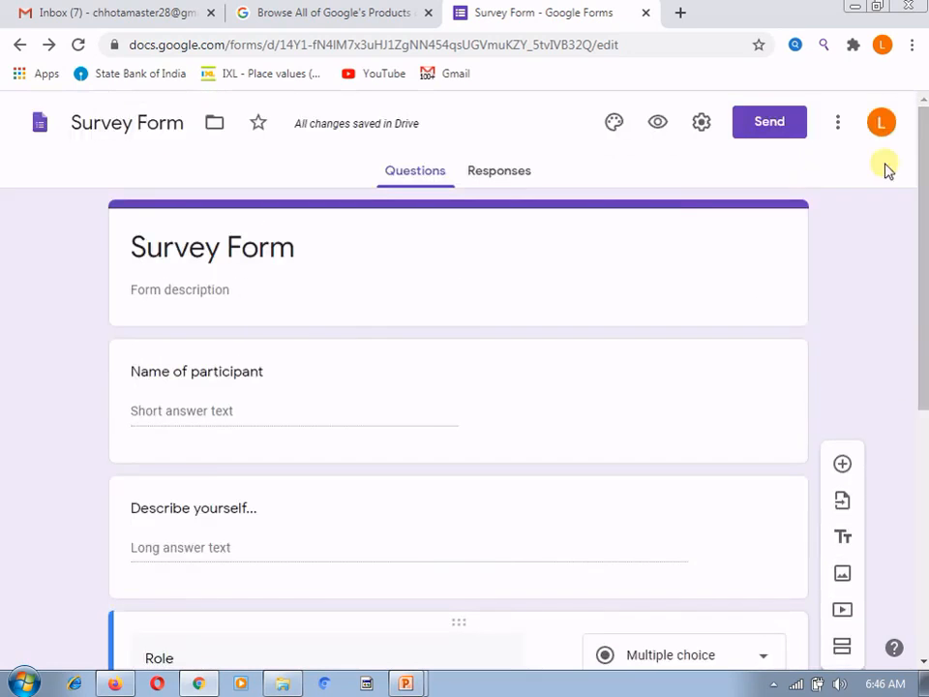
click(657, 126)
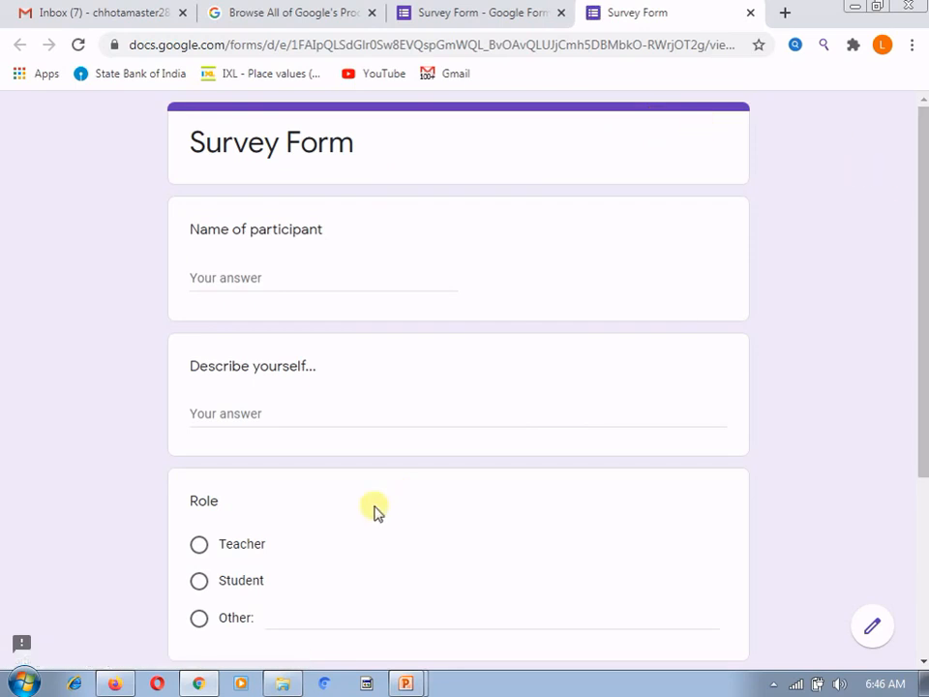
click(198, 619)
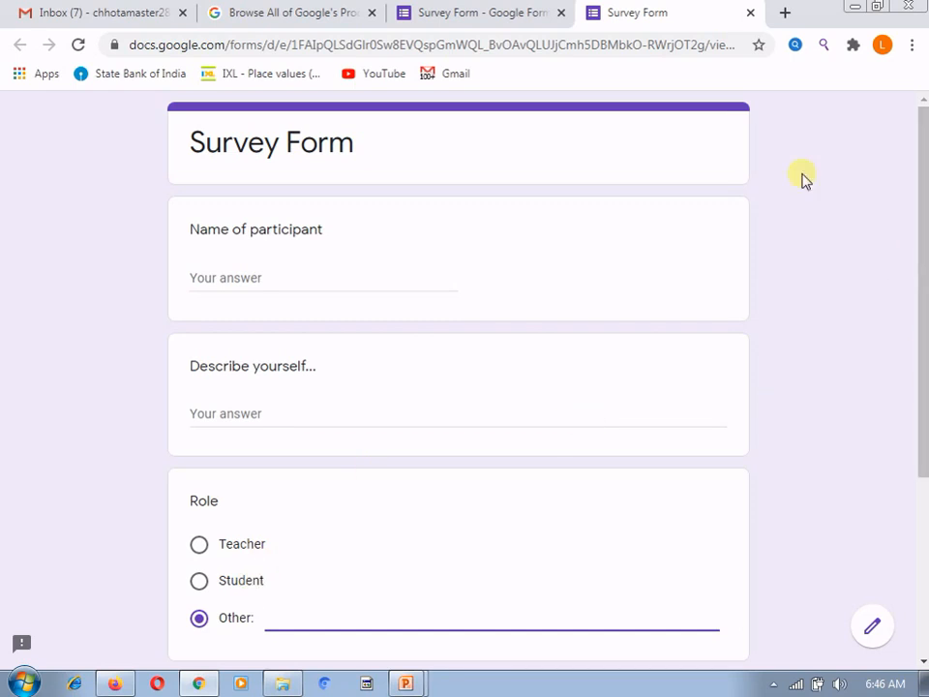
click(752, 15)
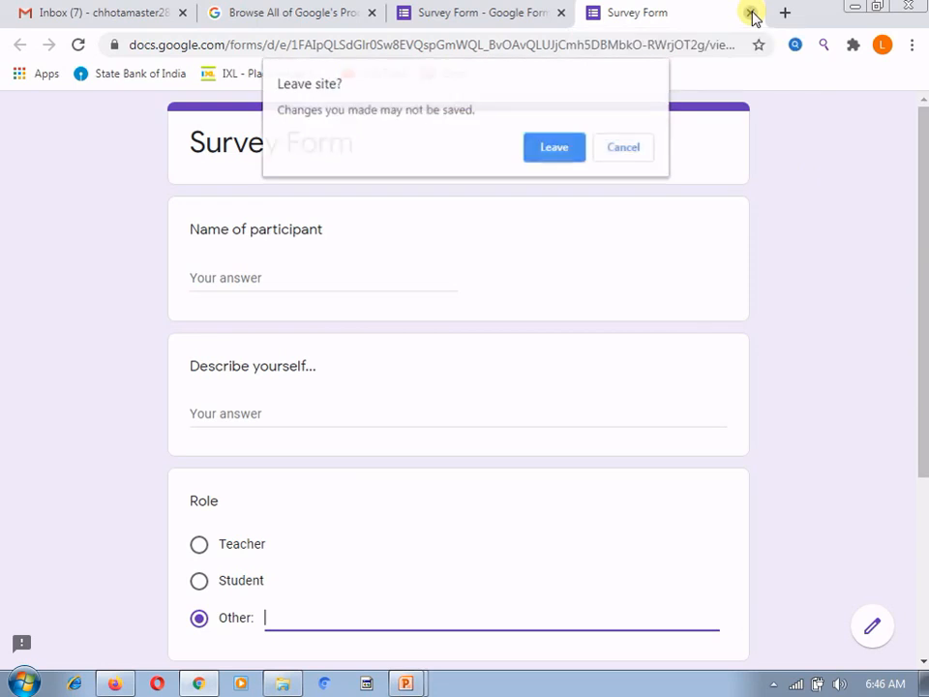
click(555, 148)
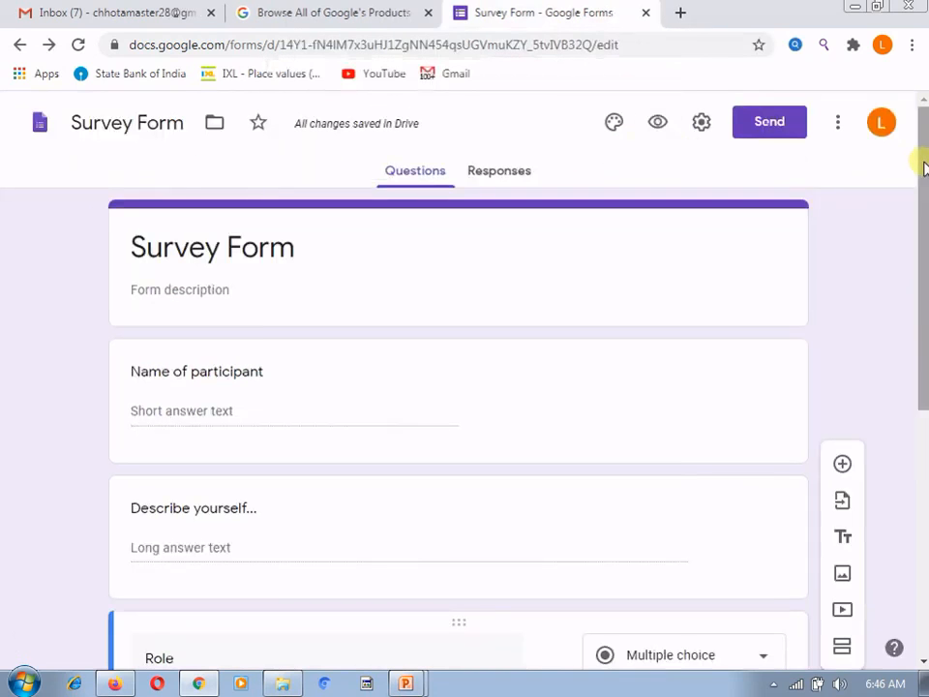
- Set the type of the untitled last question below Role to Checkboxes
drag(921, 164, 921, 411)
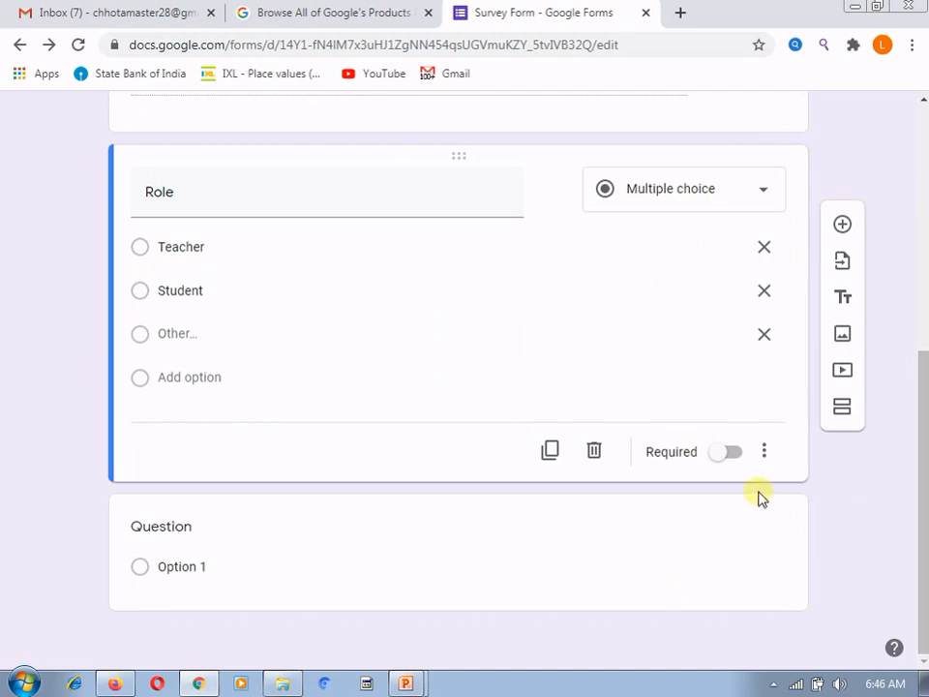
click(599, 531)
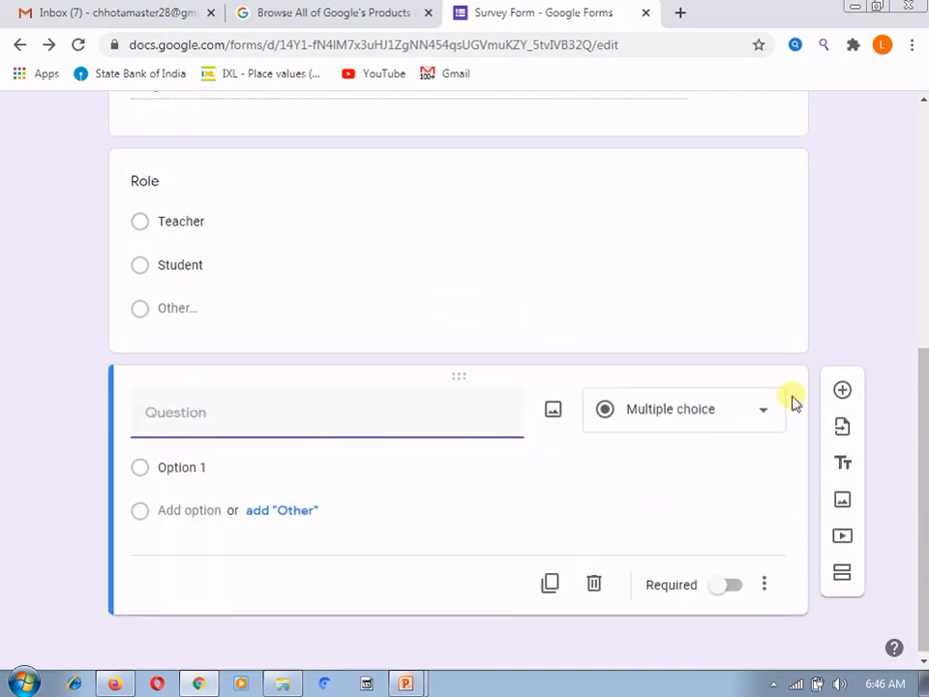
click(741, 423)
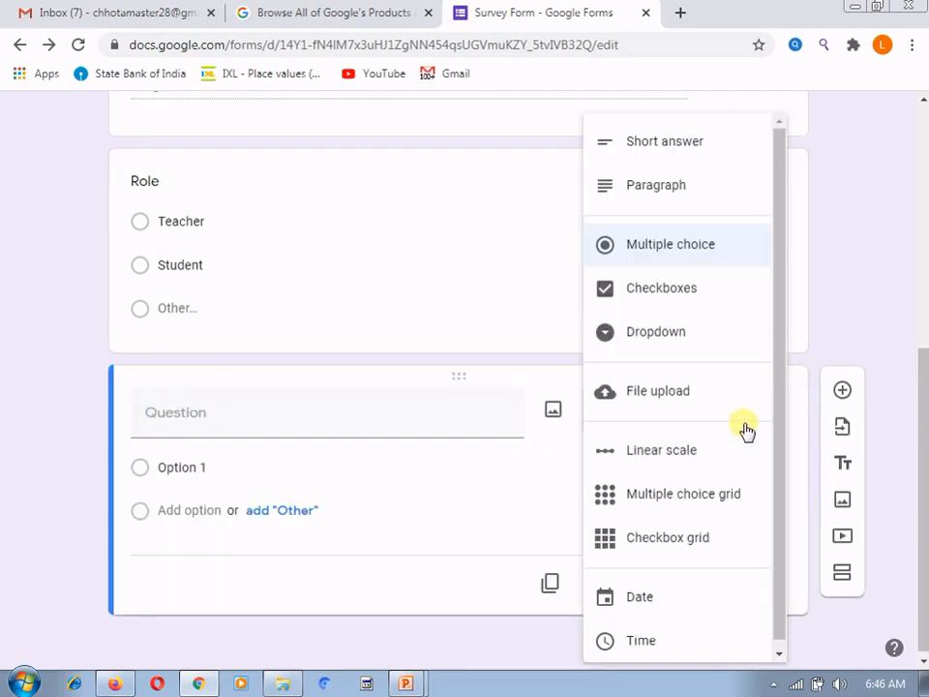
click(698, 306)
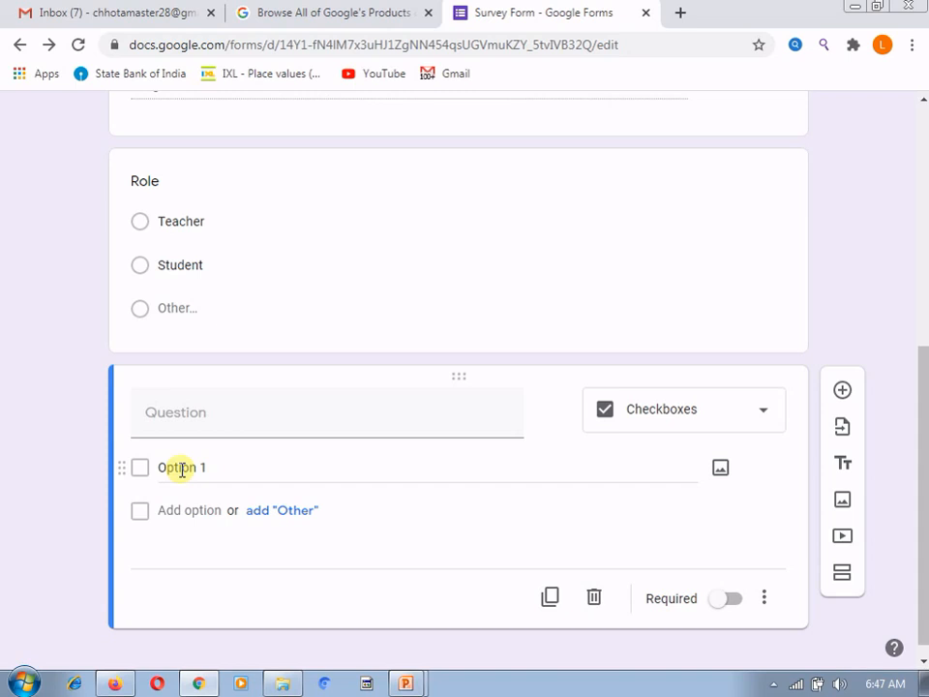
click(181, 412)
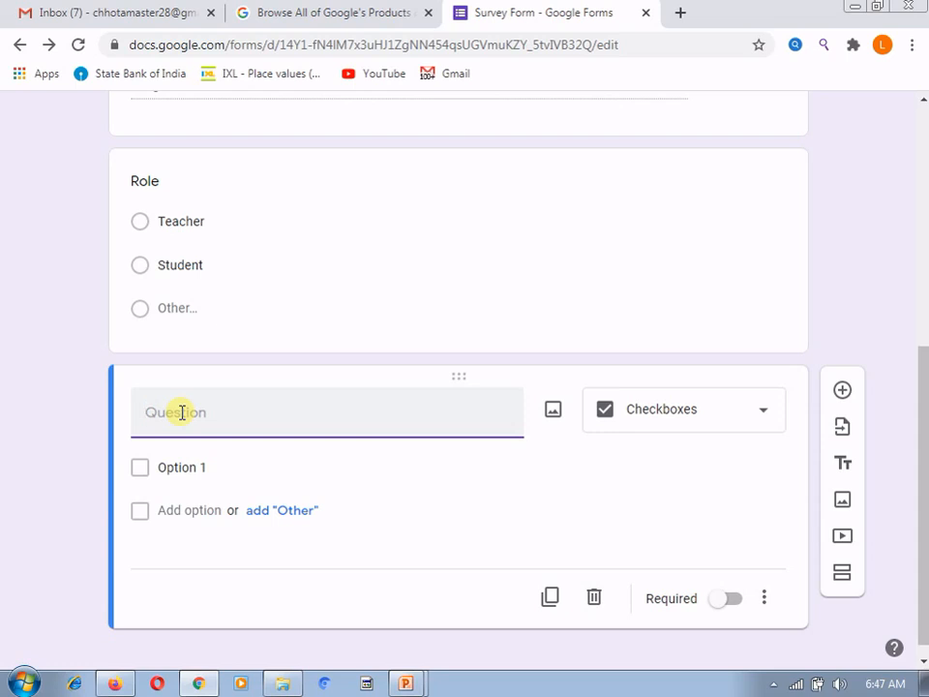
text(How)
key(BackSpace)
key(BackSpace)
key(BackSpace)
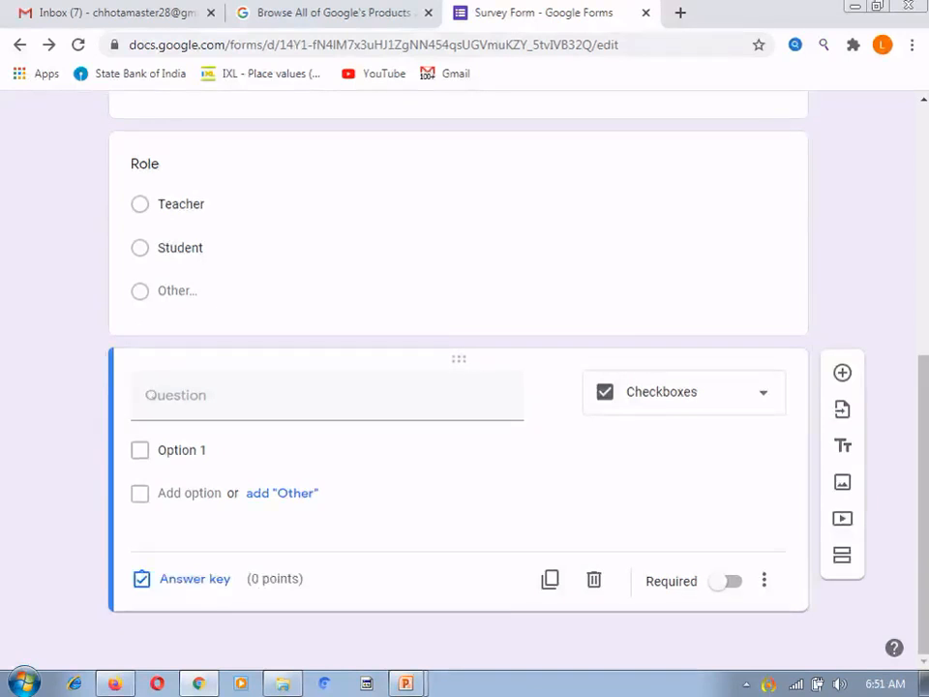
- Title the untitled checkbox question below Role "From where you got the information abt this workshop?"
click(197, 401)
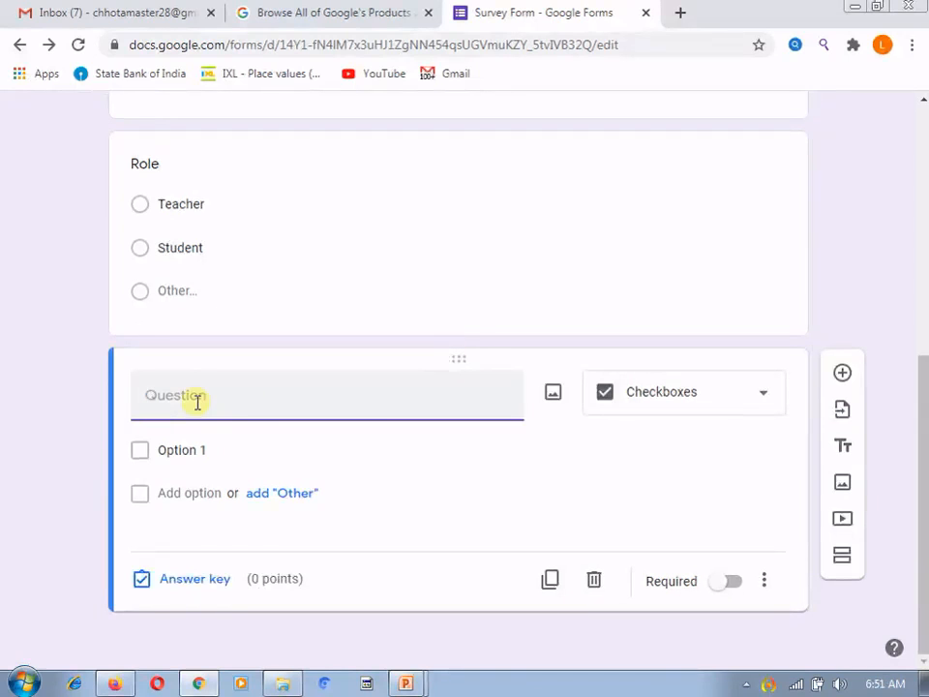
text(From where you go)
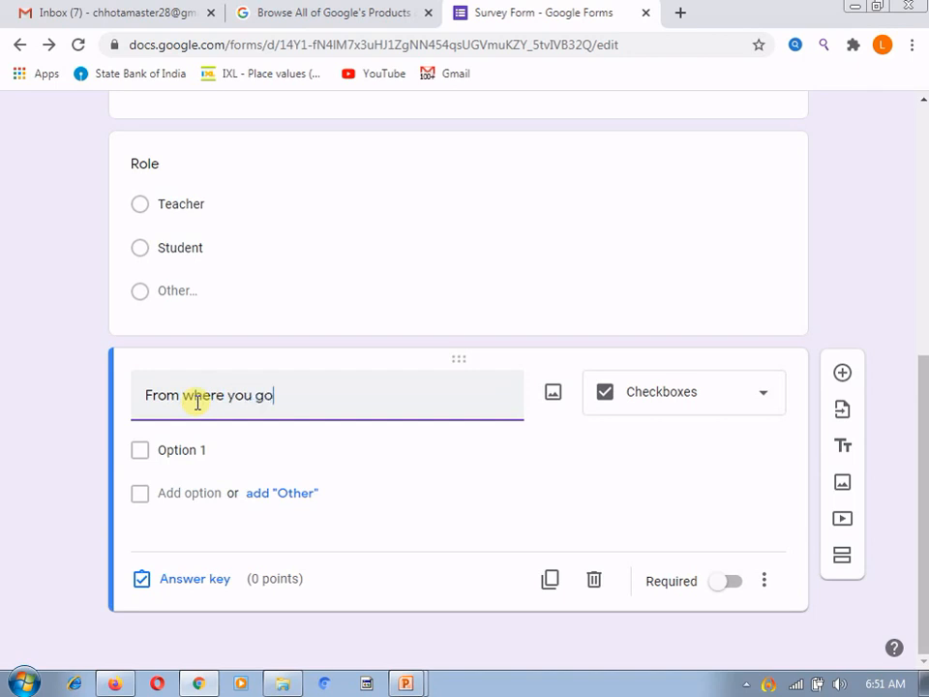
text(t the informatio)
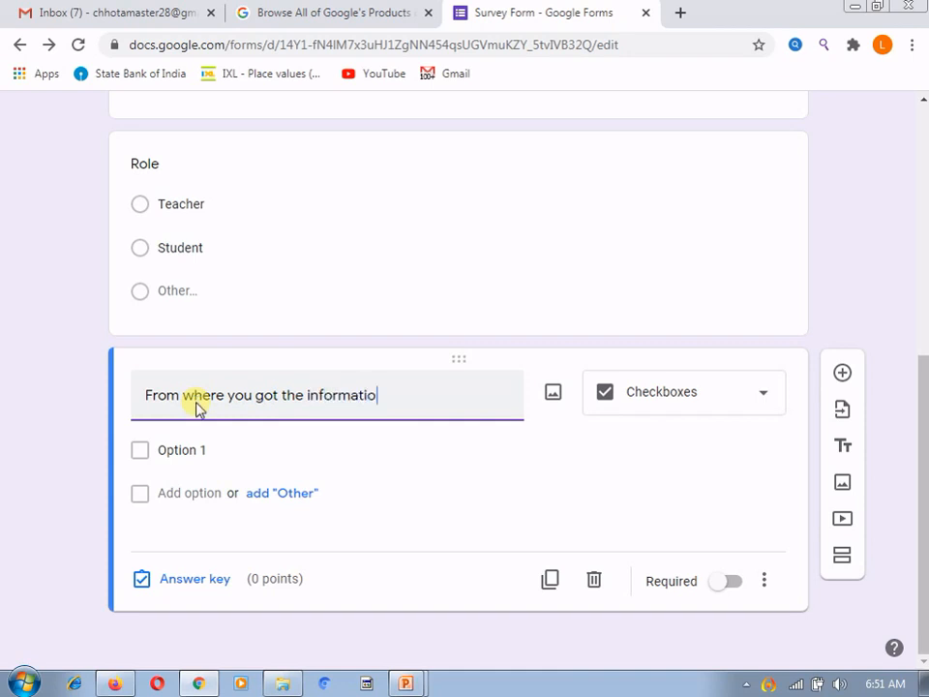
text(n abt thi)
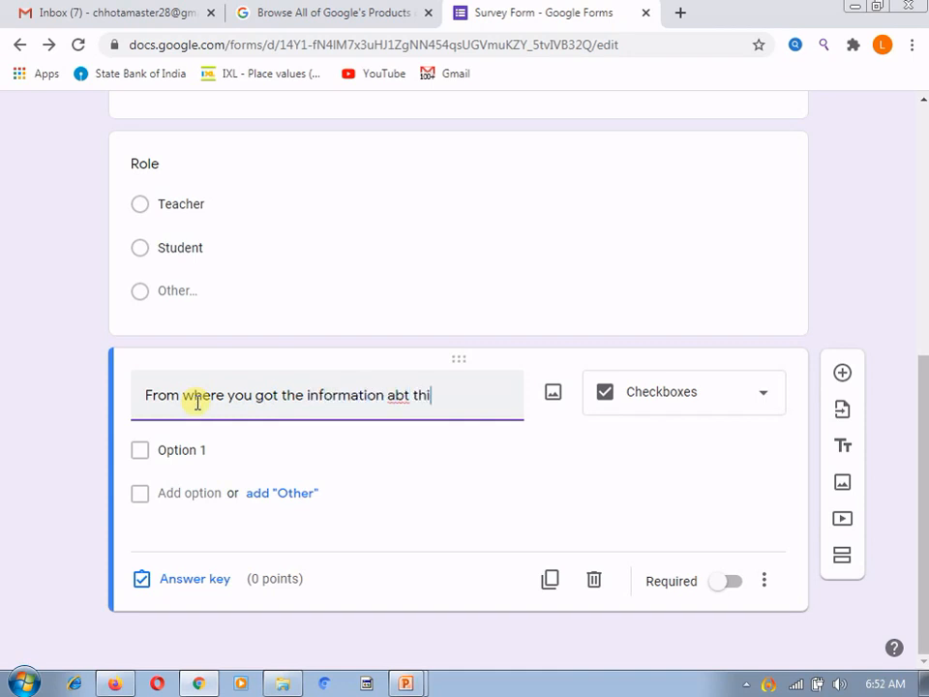
text(s workshop?)
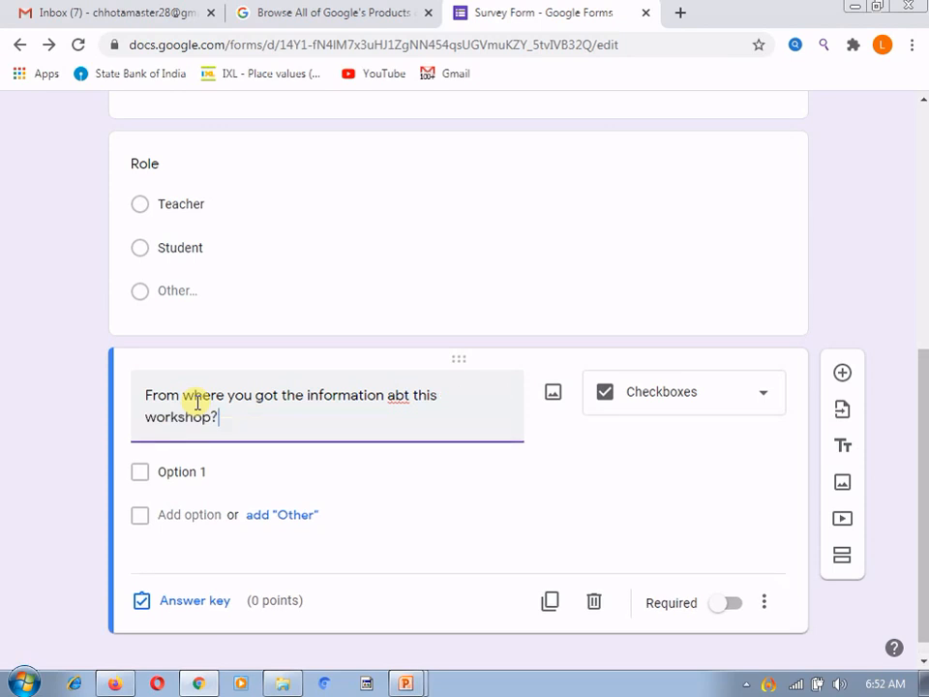
- Give the workshop information question the checkbox options Whats App, Friends and eMail, plus an "Other" option
click(162, 469)
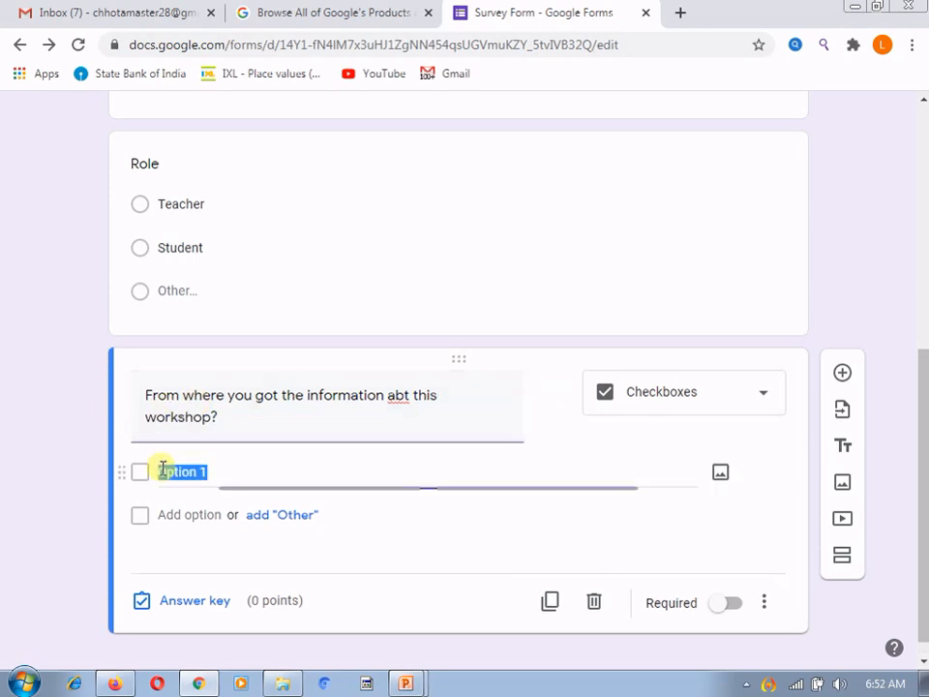
text(Wha)
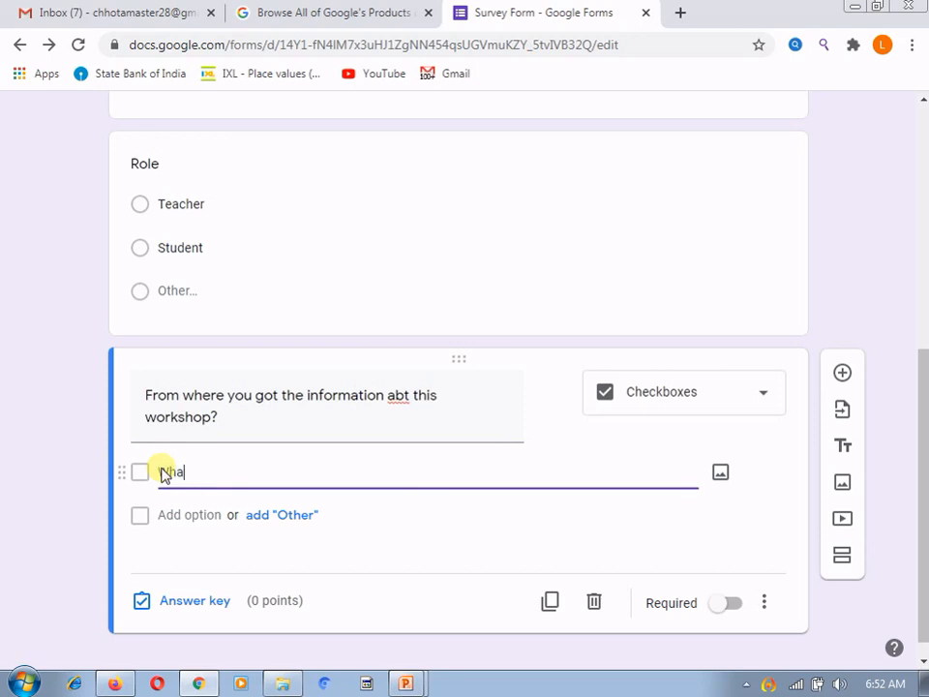
text(ts App)
click(177, 514)
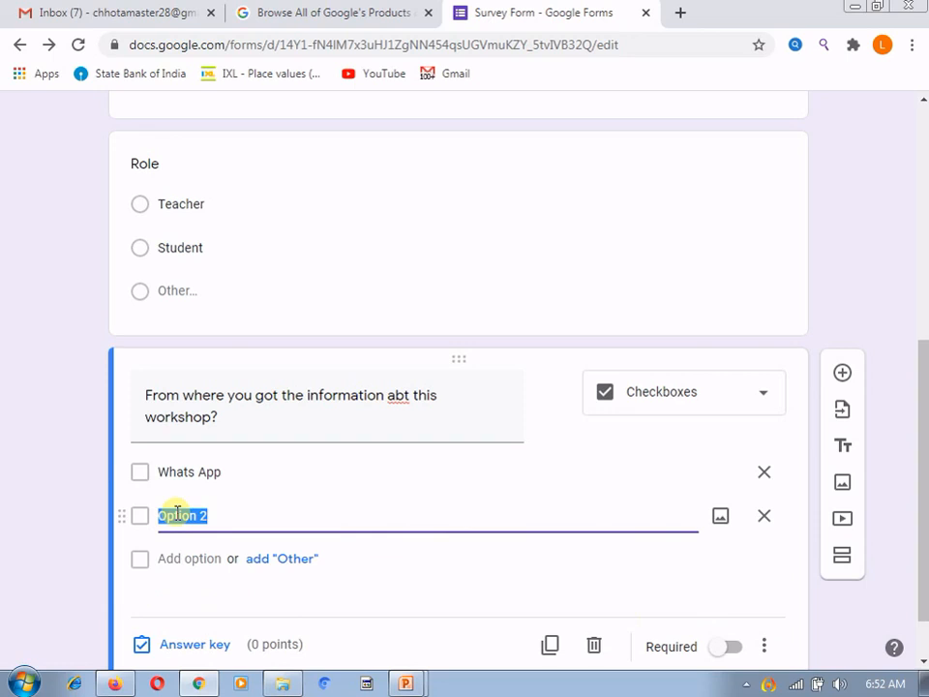
text(Frie)
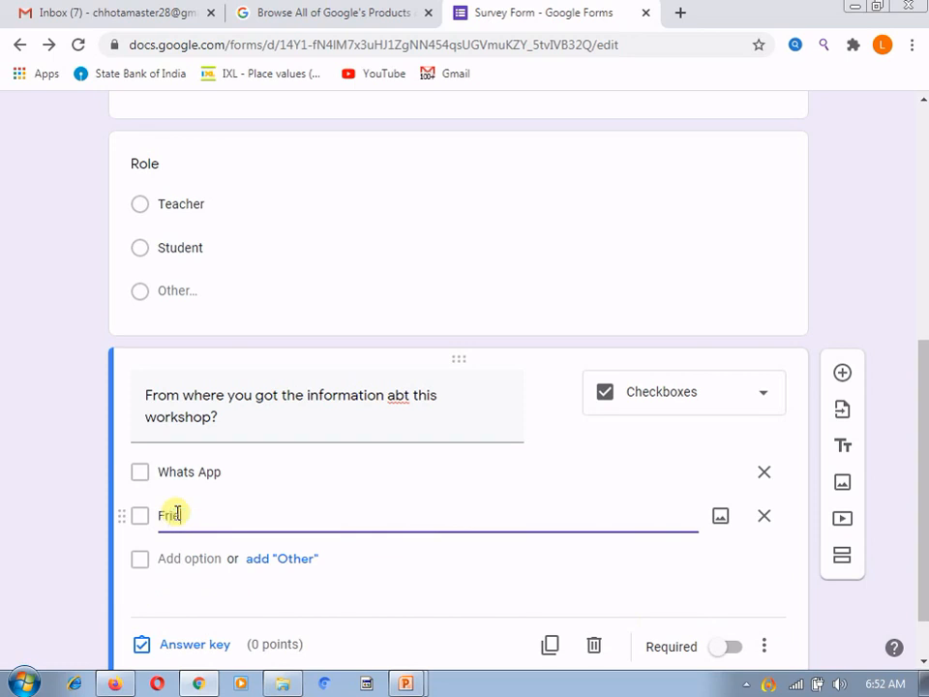
text(nds)
click(183, 557)
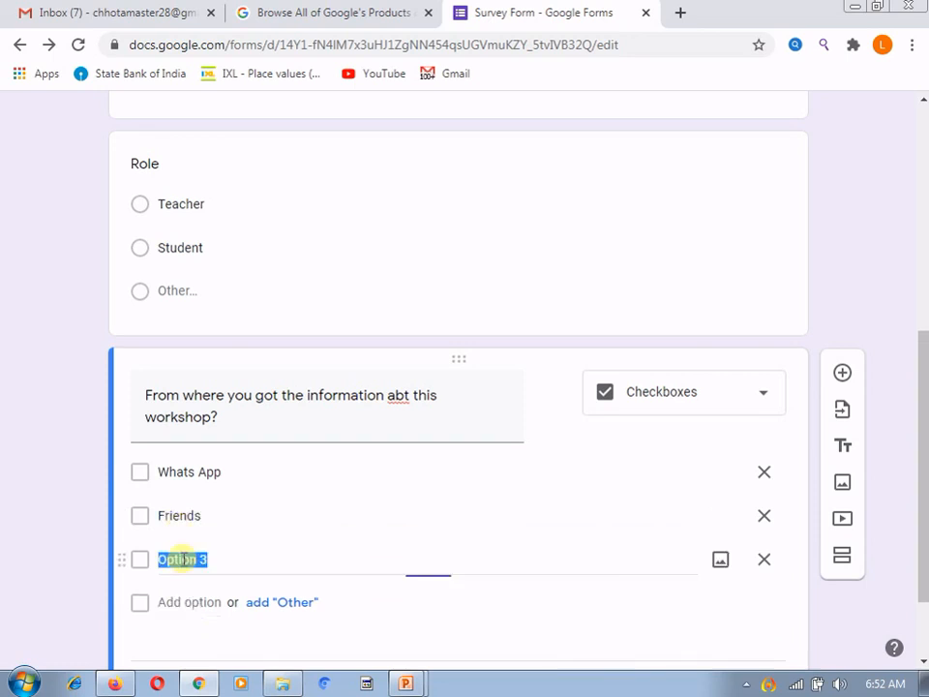
text(e)
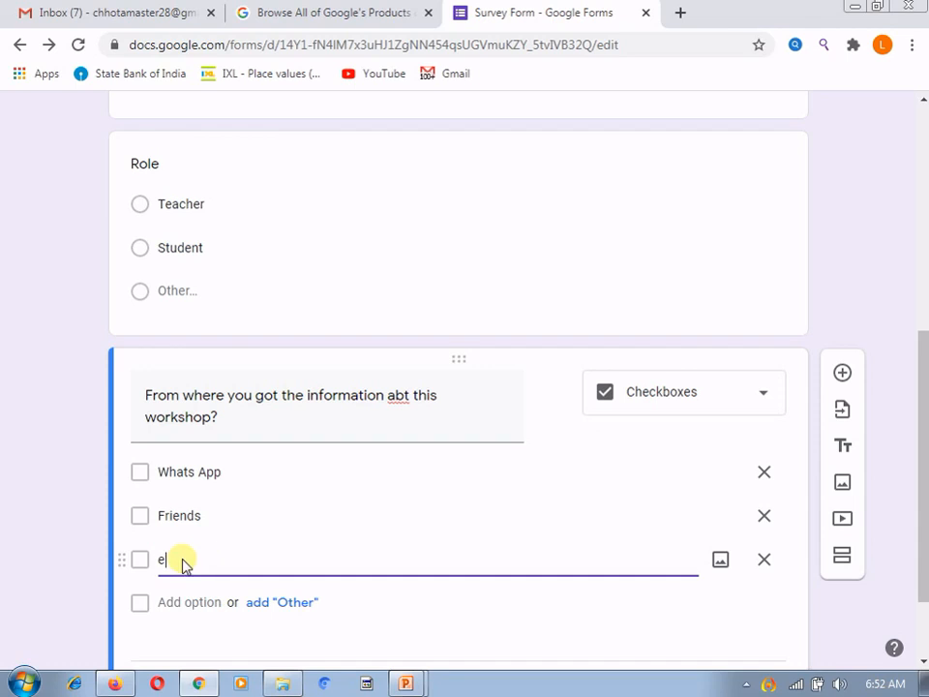
text(Mail)
click(263, 606)
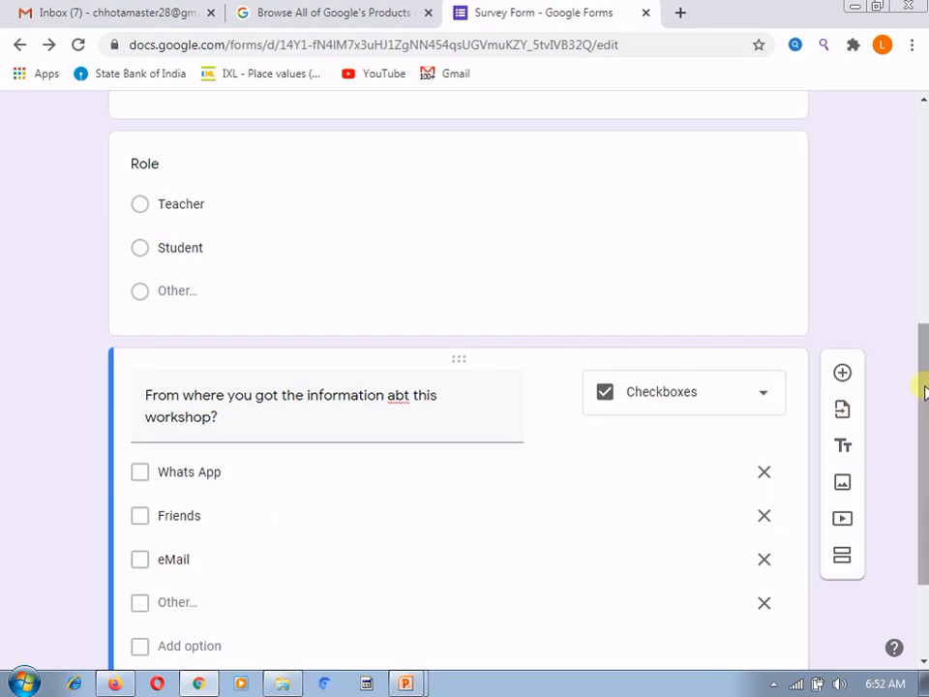
- Preview the form, try Whats App and Friends in the workshop question and Student under Role, and close the preview without submitting
scroll(921, 382, down, 1)
scroll(458, 377, down, 1)
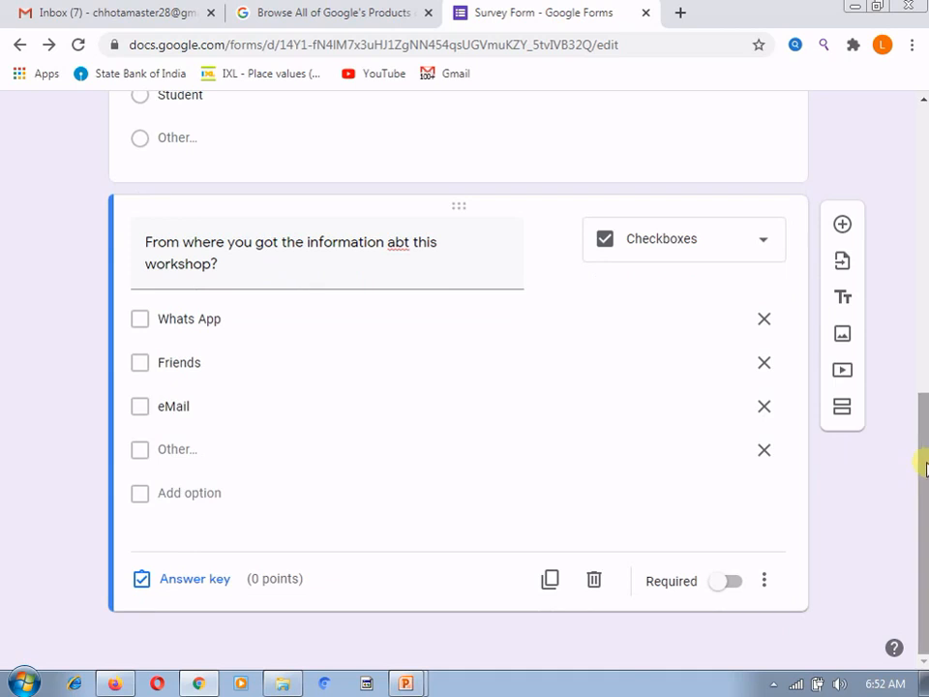
scroll(921, 434, up, 7)
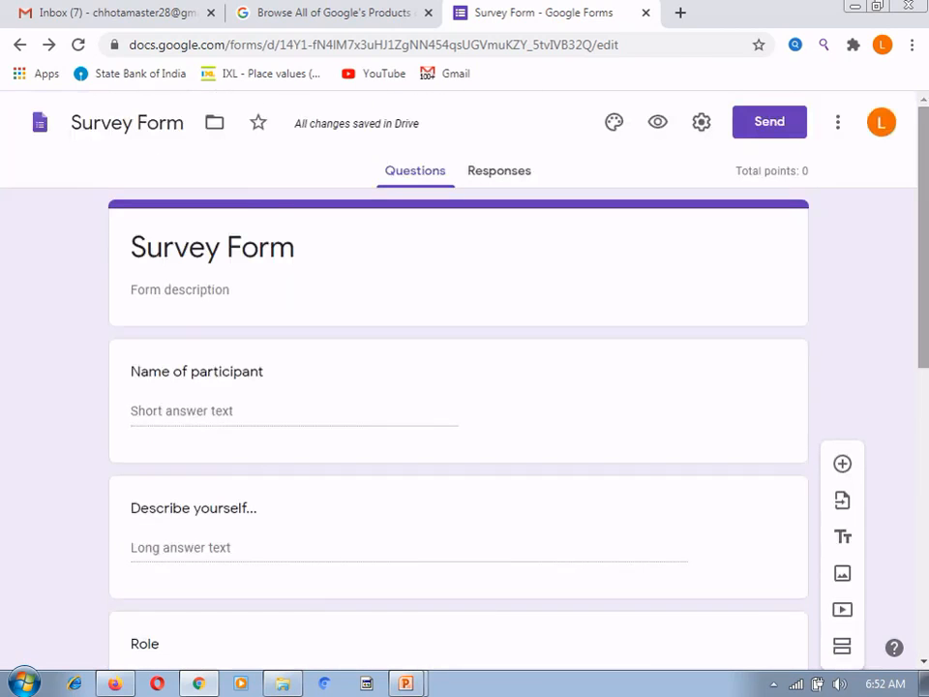
click(655, 124)
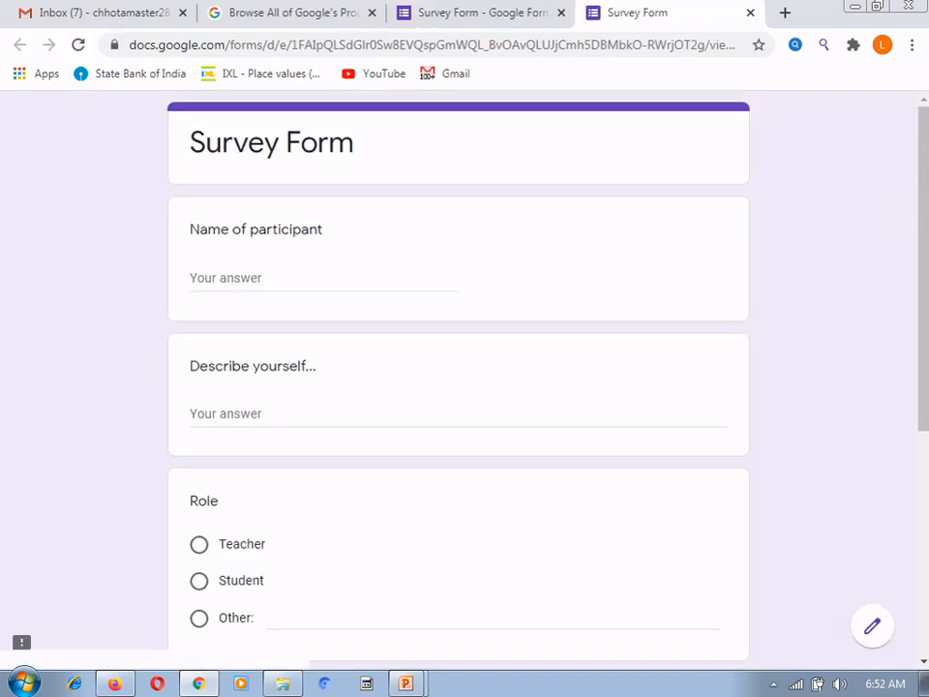
scroll(920, 204, down, 5)
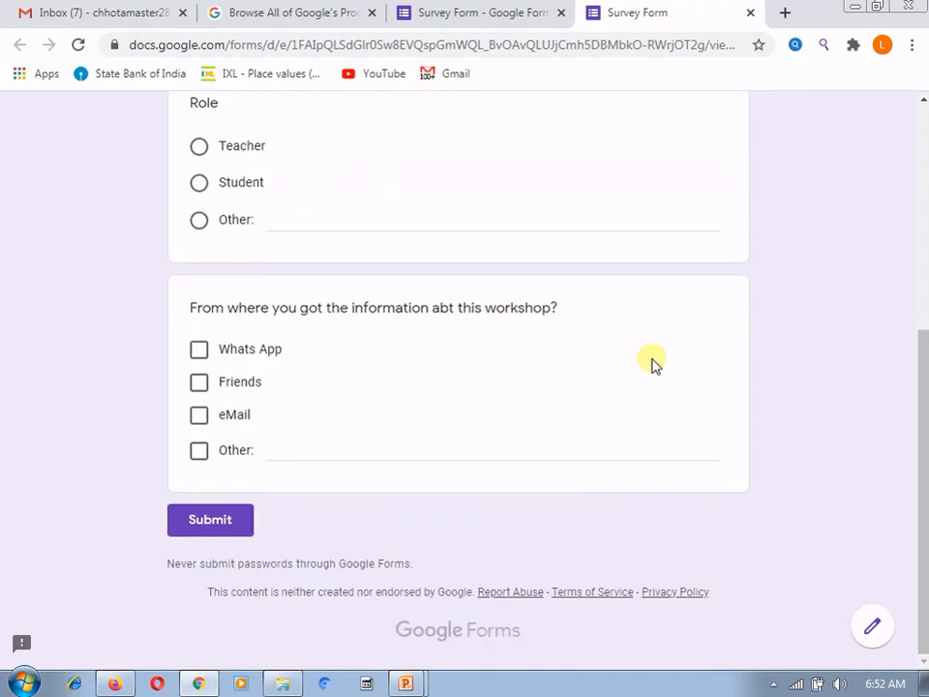
click(201, 352)
click(200, 384)
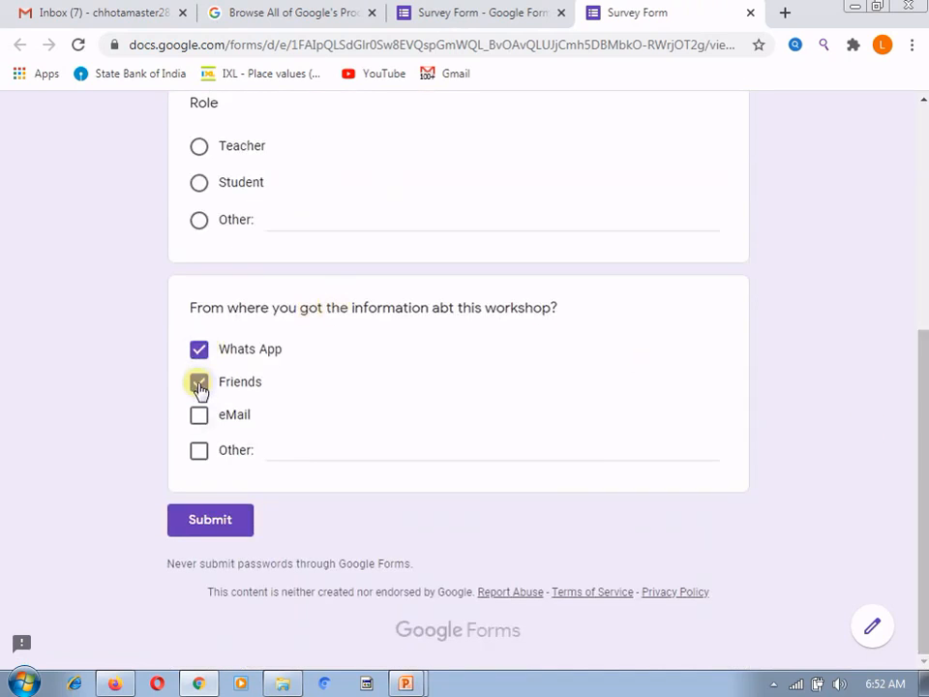
click(199, 182)
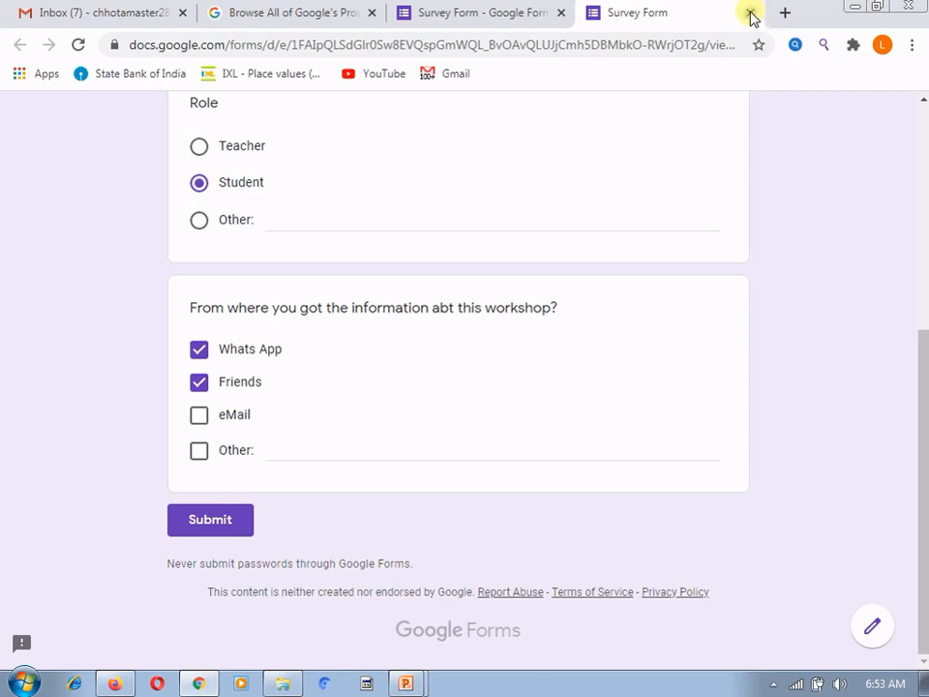
click(750, 14)
click(561, 148)
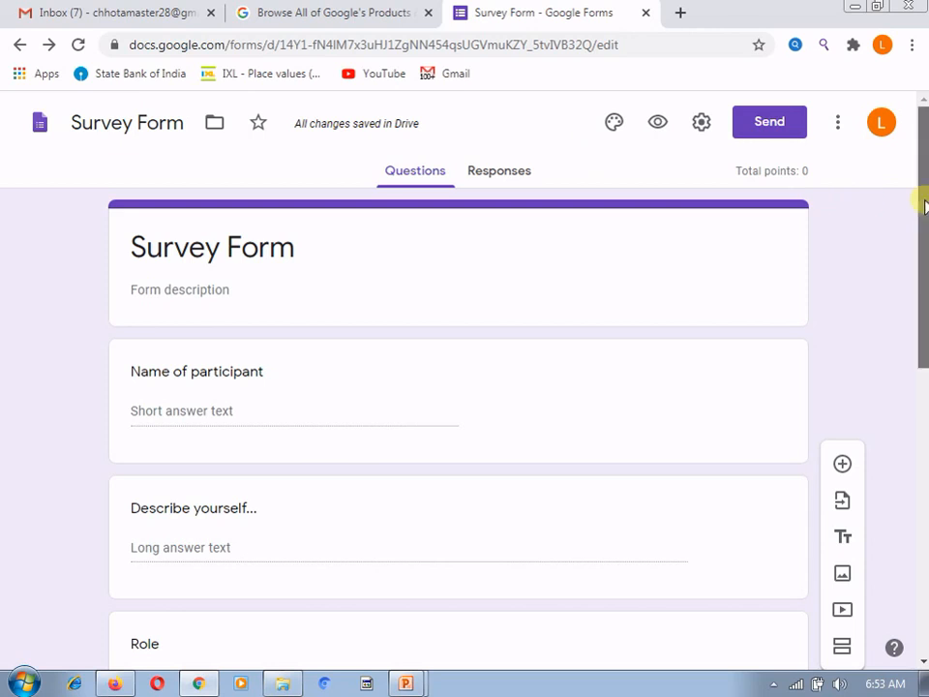
- Add a Dropdown question titled "Location" below the workshop information question
drag(920, 201, 920, 489)
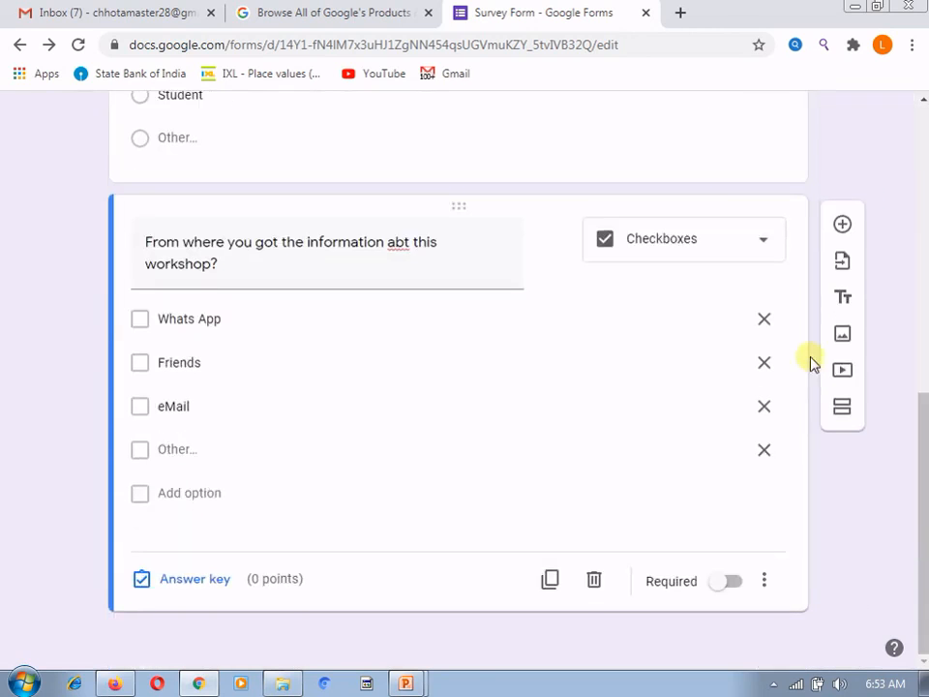
click(846, 235)
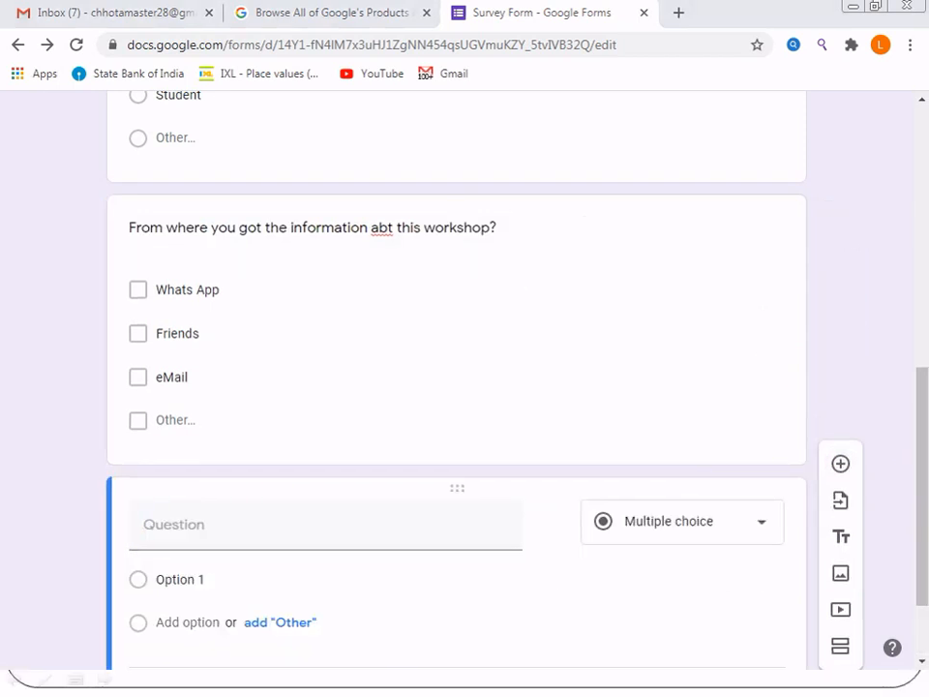
click(756, 531)
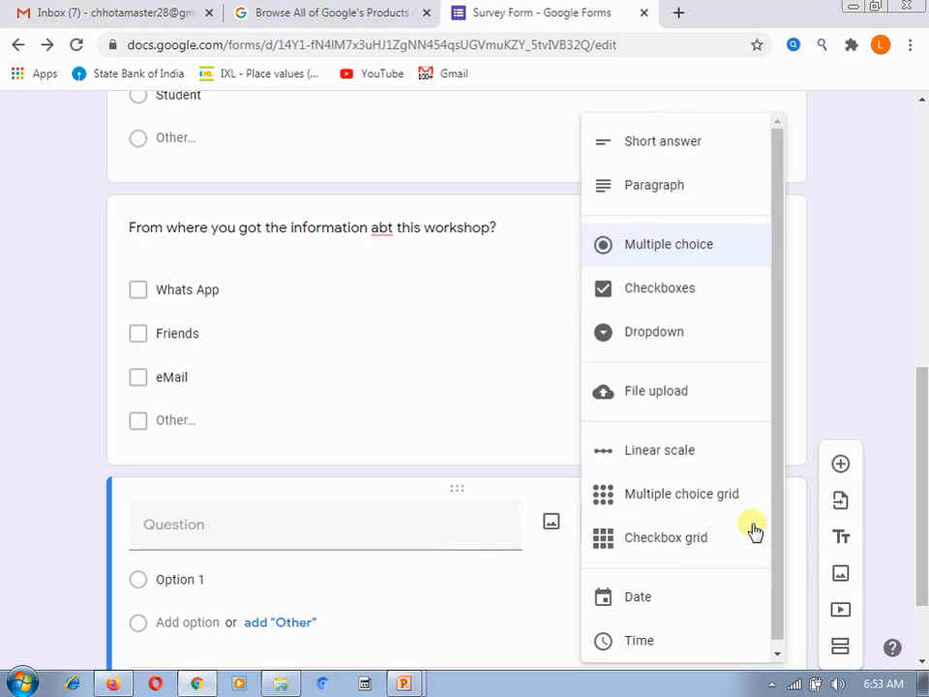
click(681, 354)
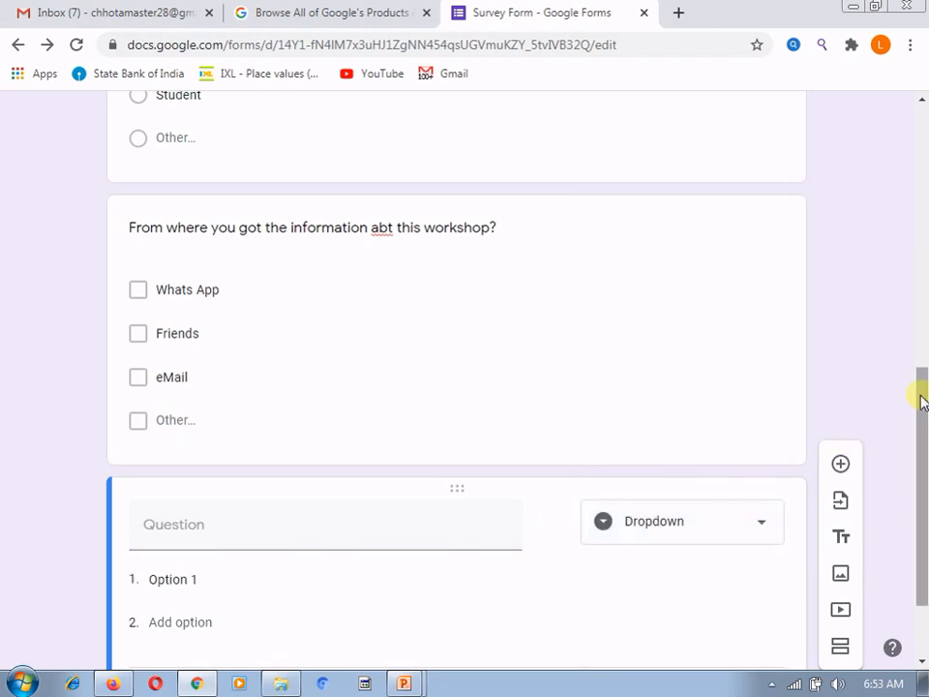
scroll(924, 392, down, 2)
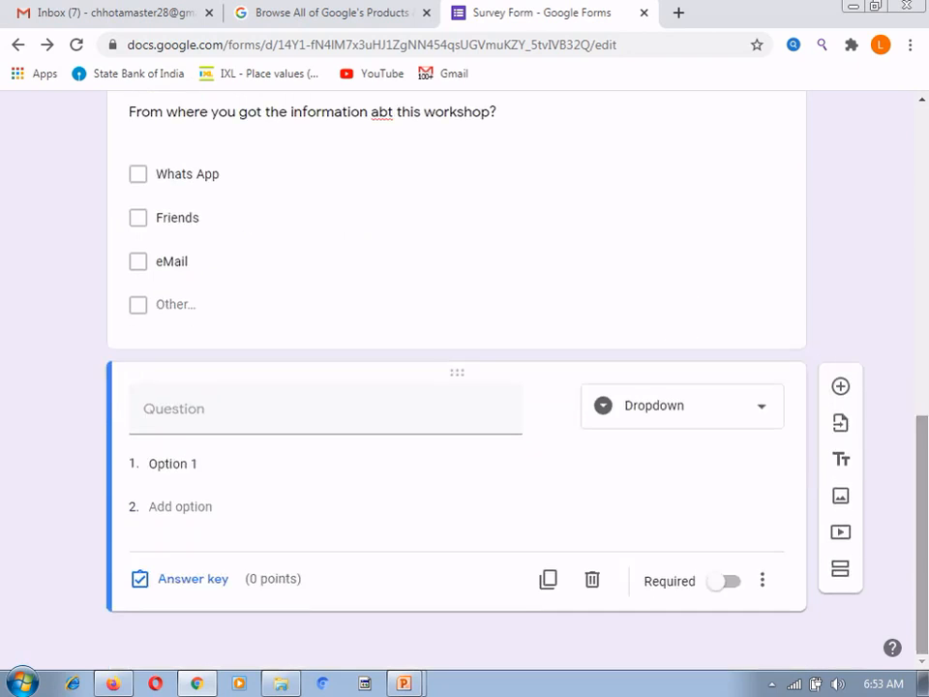
click(276, 404)
text(Loc)
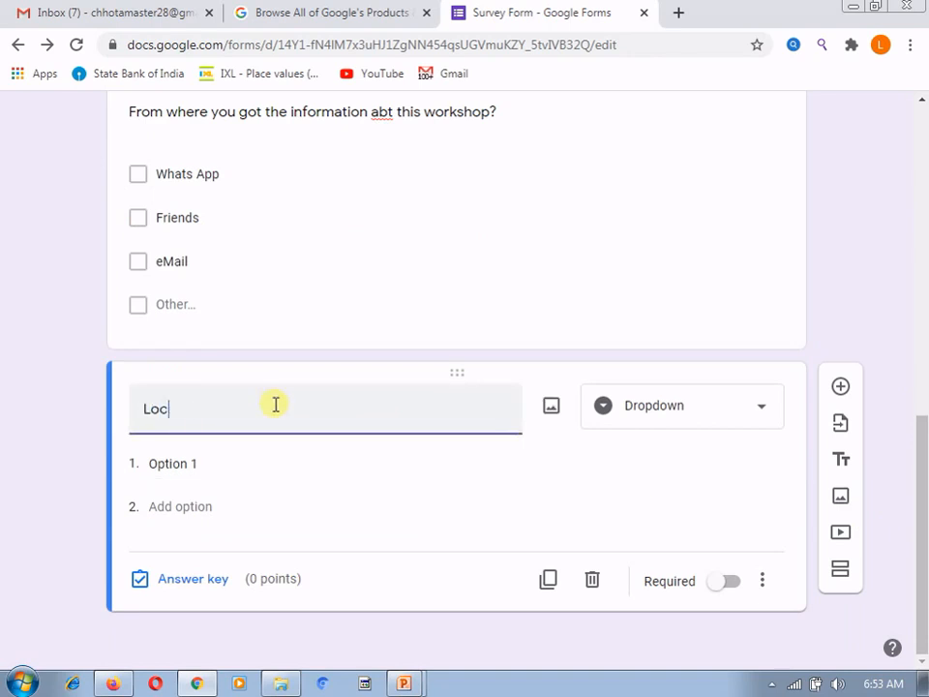
text(ation)
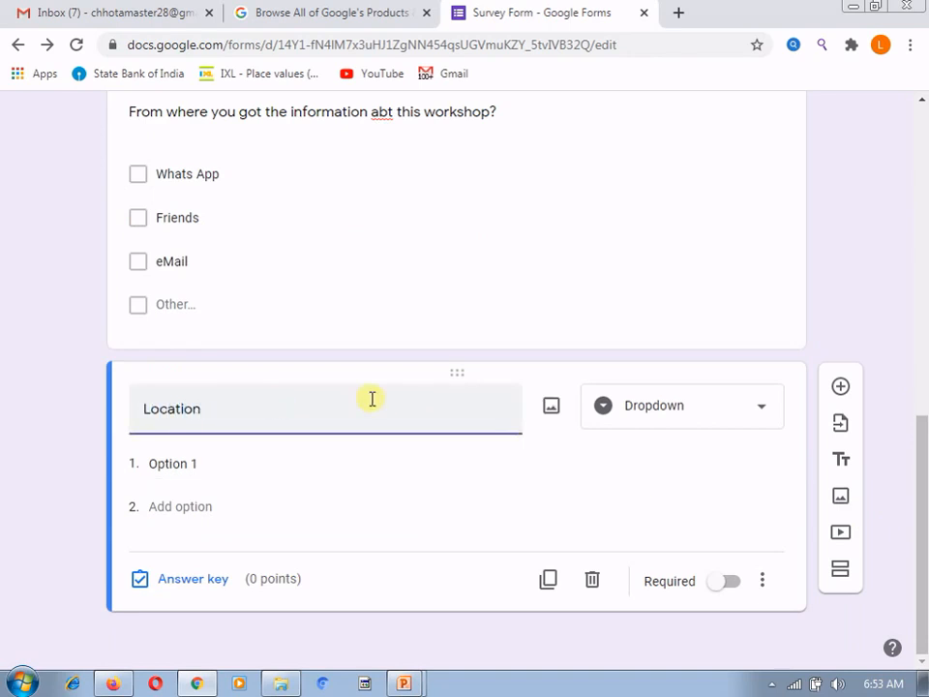
click(666, 418)
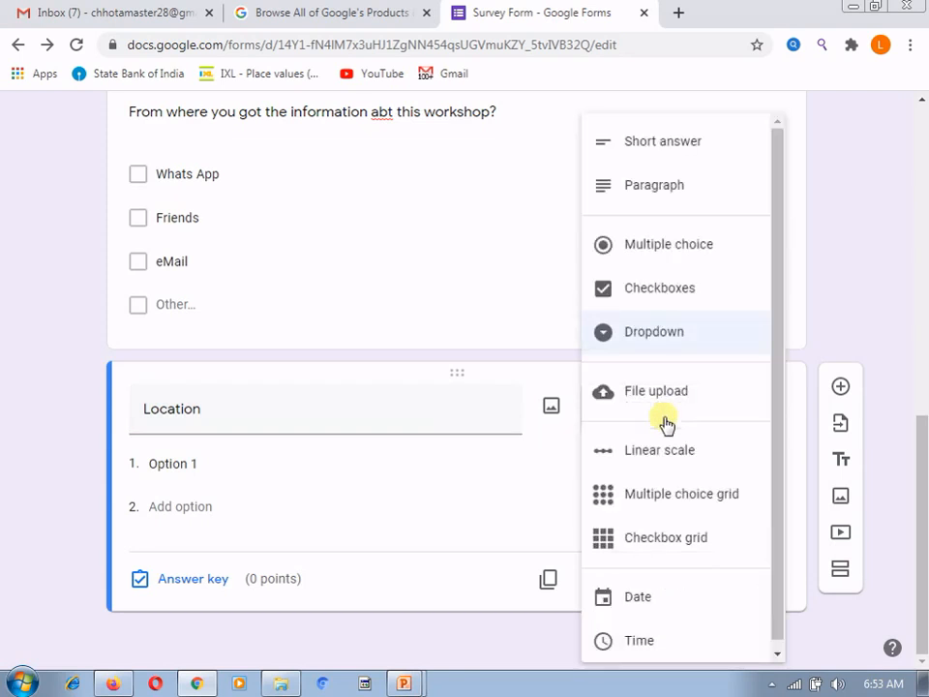
click(435, 534)
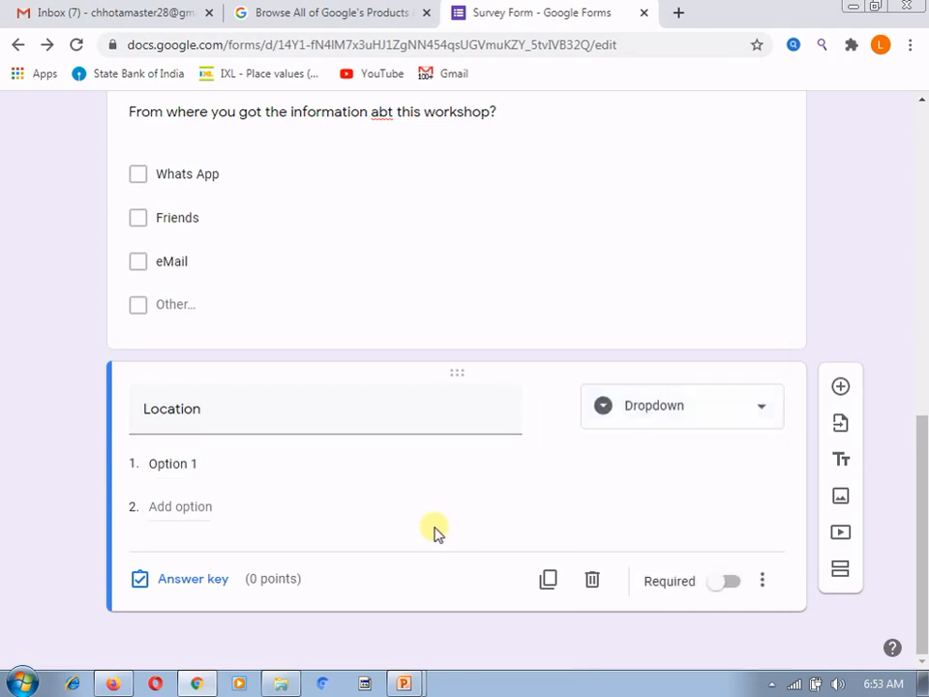
- Give the Location dropdown question the options Pune, Mumbai and Kolkata
click(220, 473)
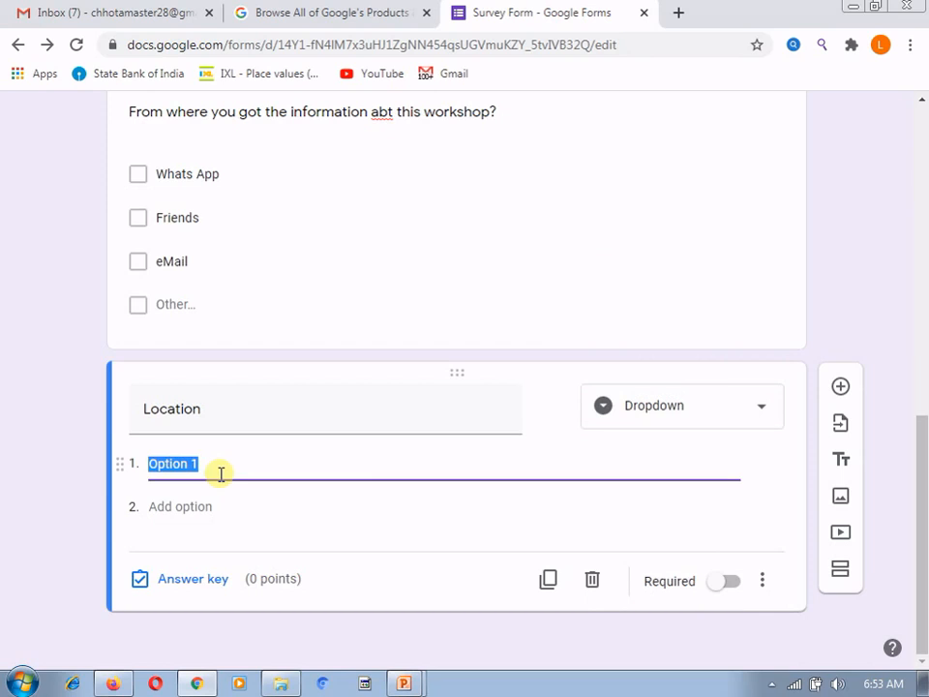
text(Pune)
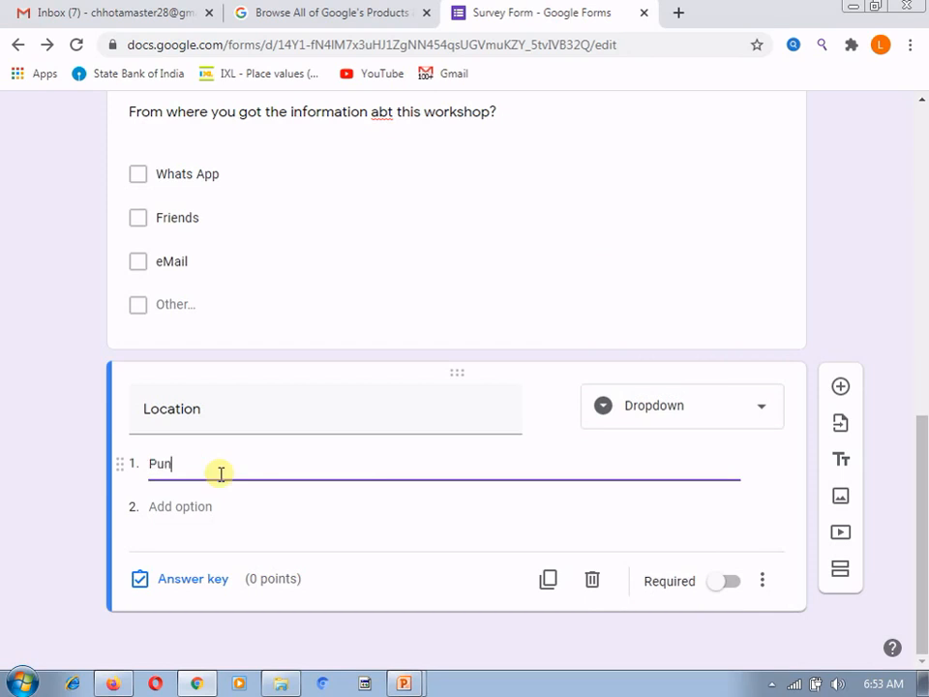
click(162, 510)
text(Mu)
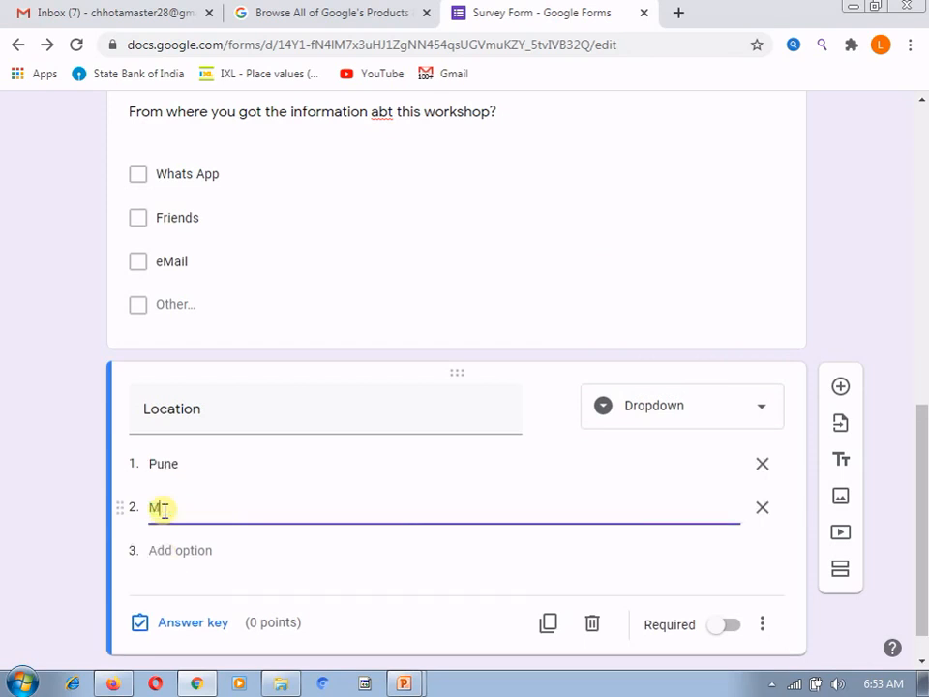
text(mbai)
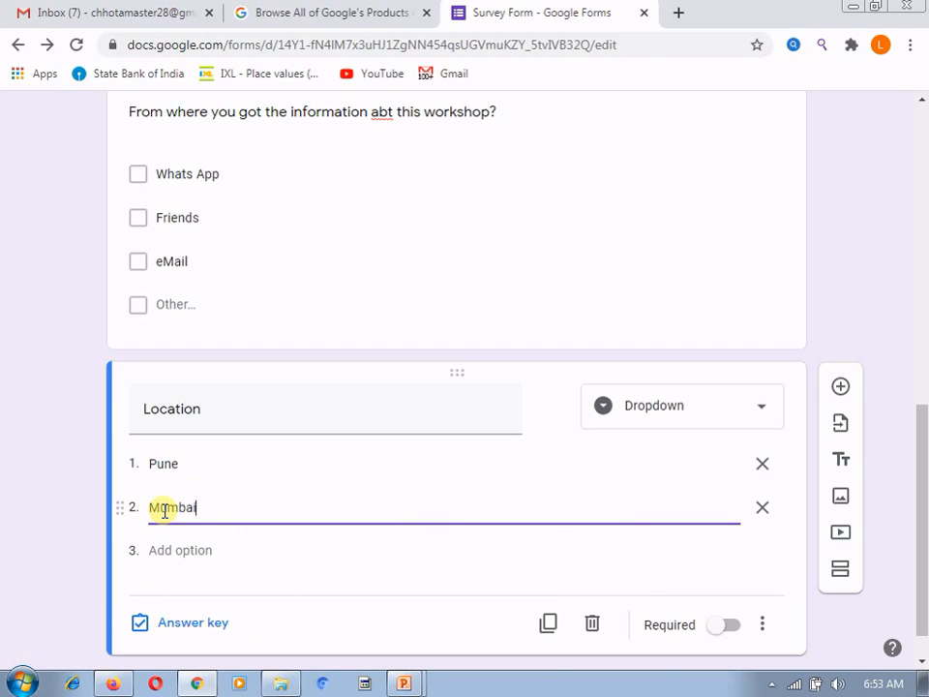
click(170, 545)
text(K)
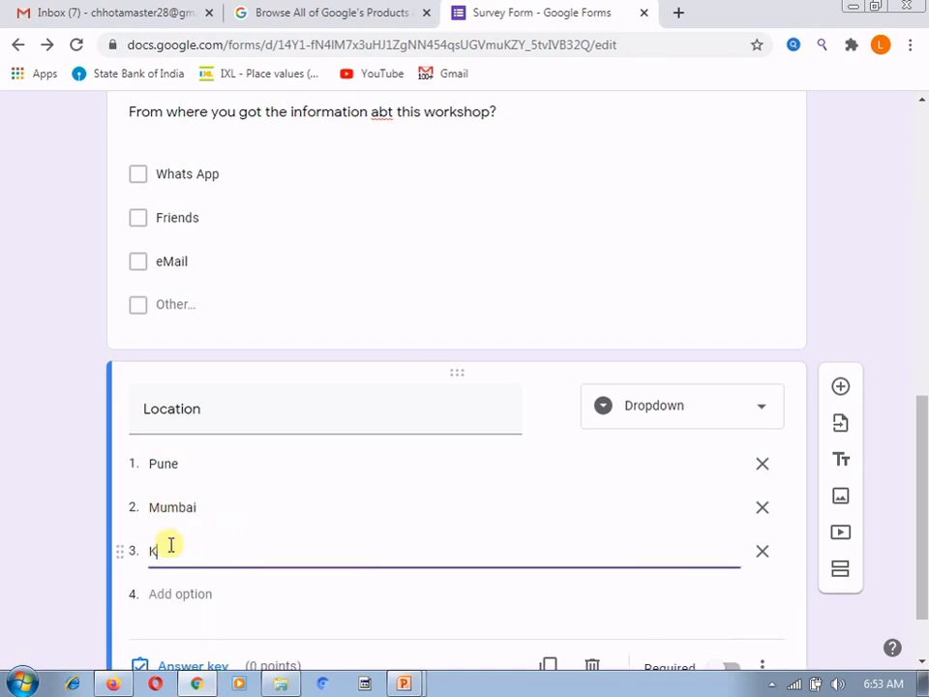
text(olkata)
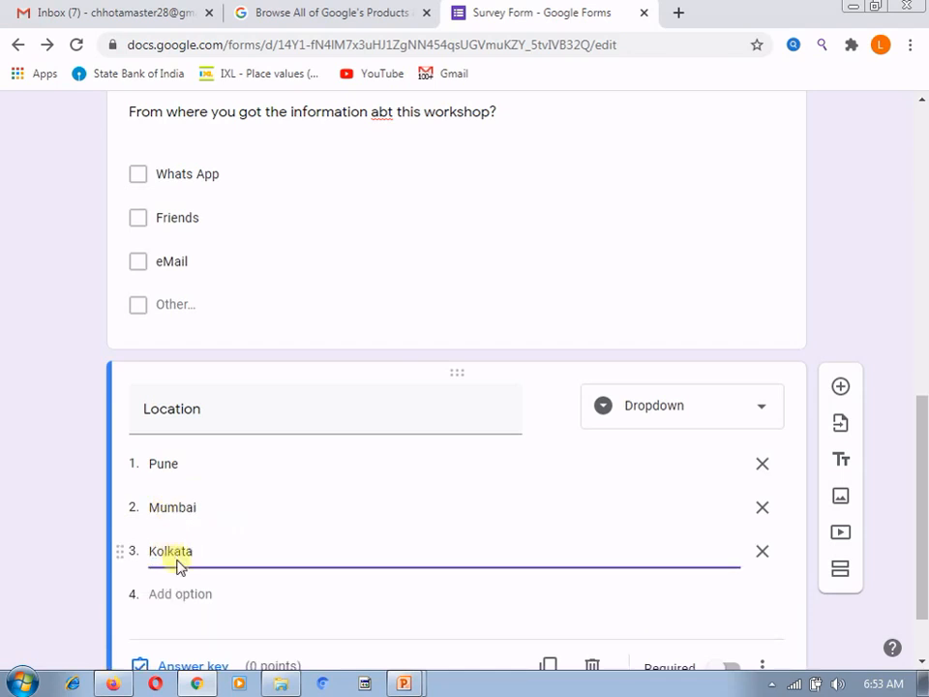
click(186, 595)
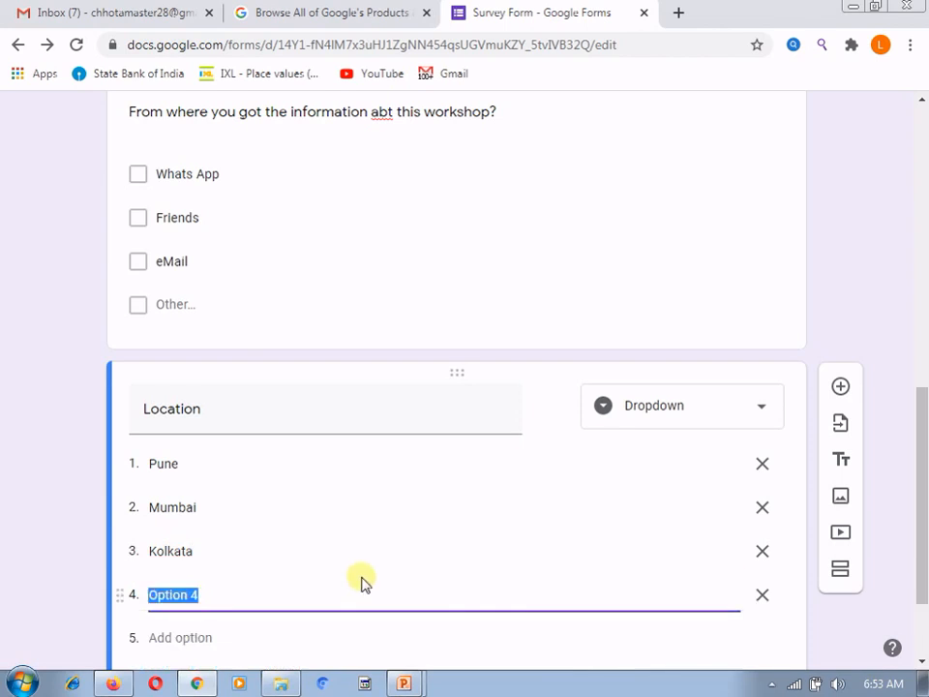
key(BackSpace)
key(BackSpace)
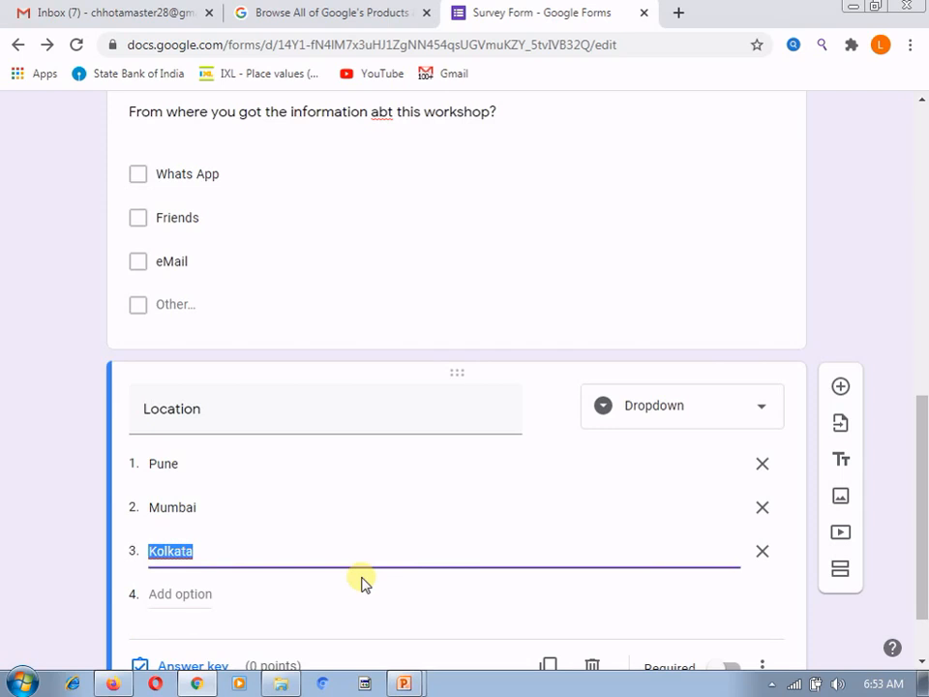
click(324, 615)
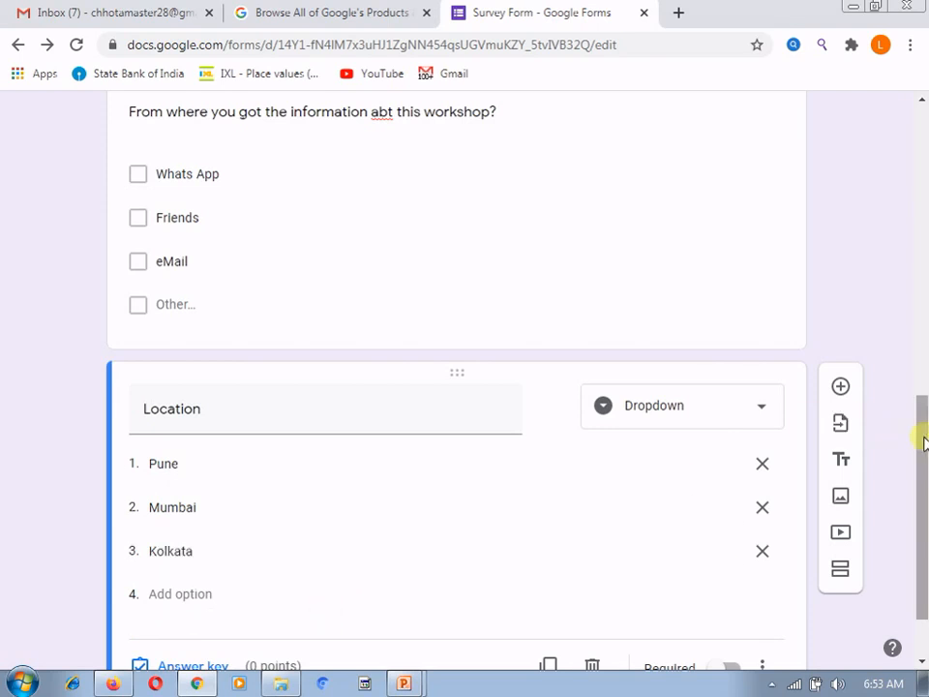
- Add a File upload question below Location, accept uploads to Drive, and allow only specific file types
scroll(923, 439, down, 1)
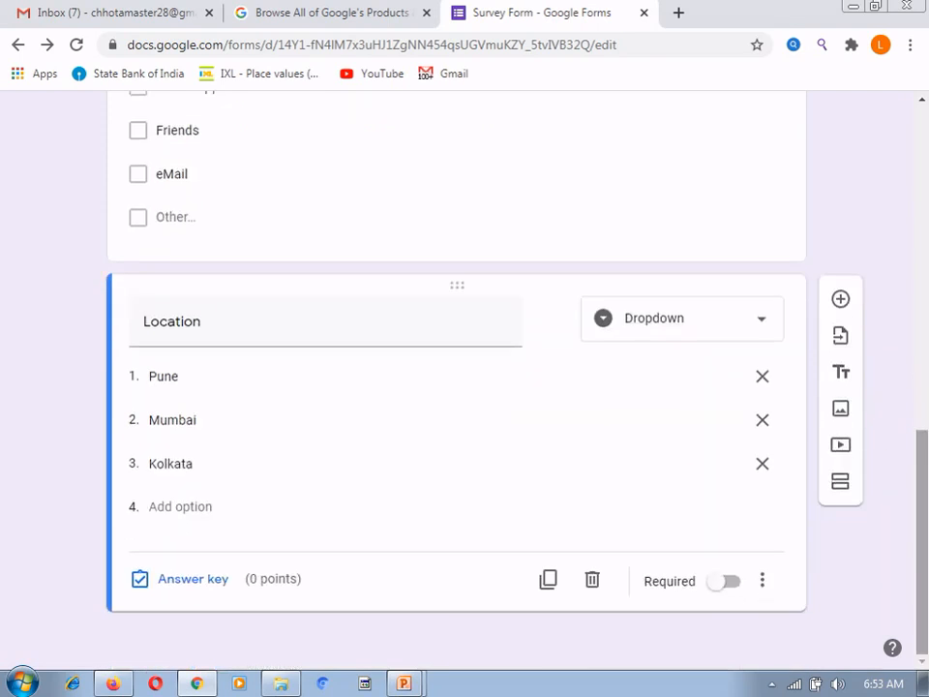
click(840, 298)
scroll(920, 421, down, 2)
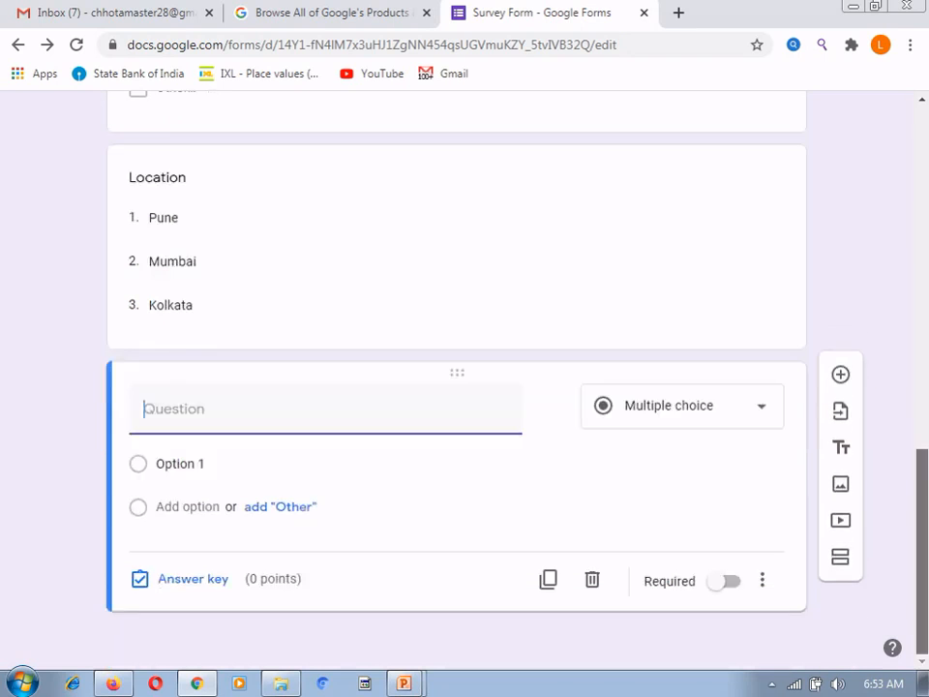
click(761, 410)
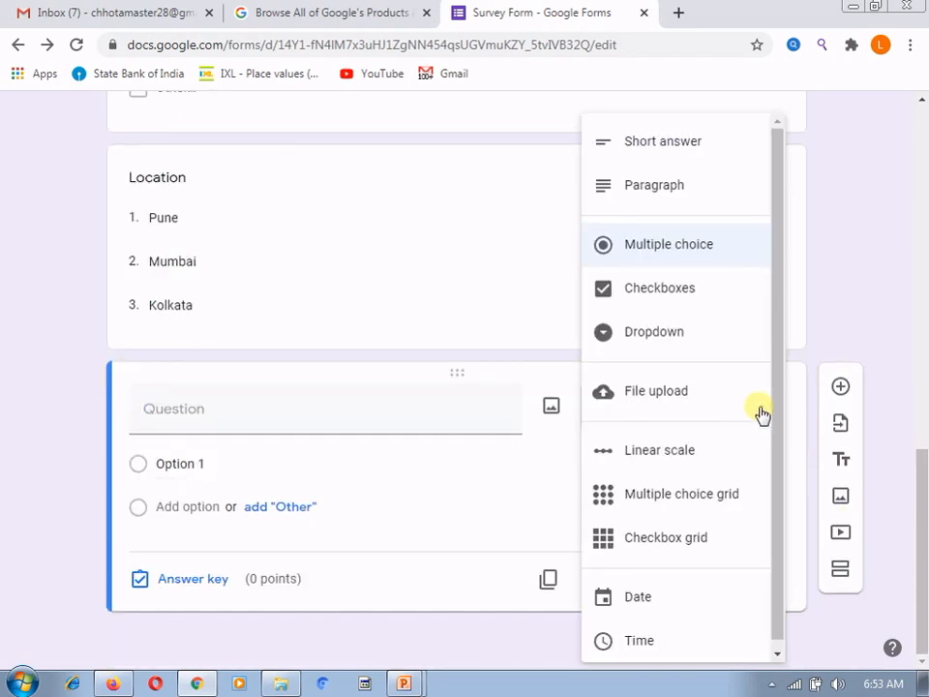
click(695, 402)
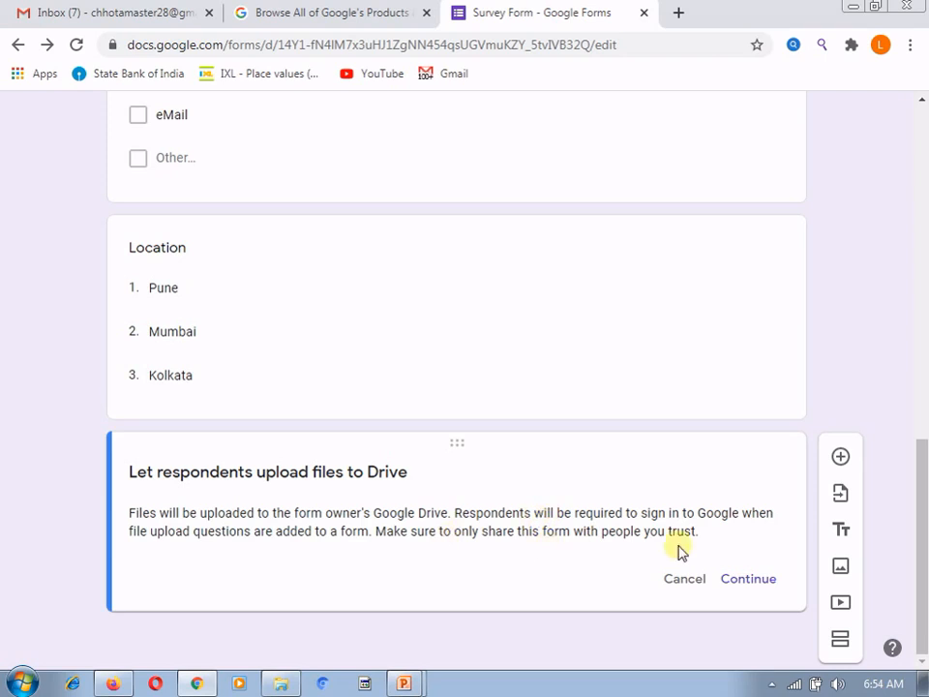
click(742, 579)
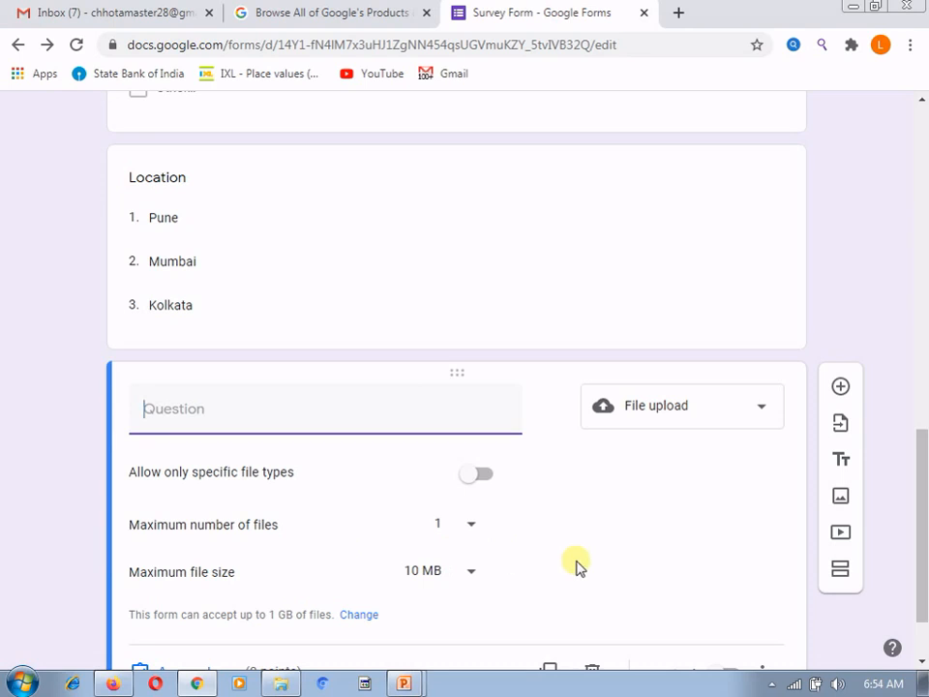
click(478, 475)
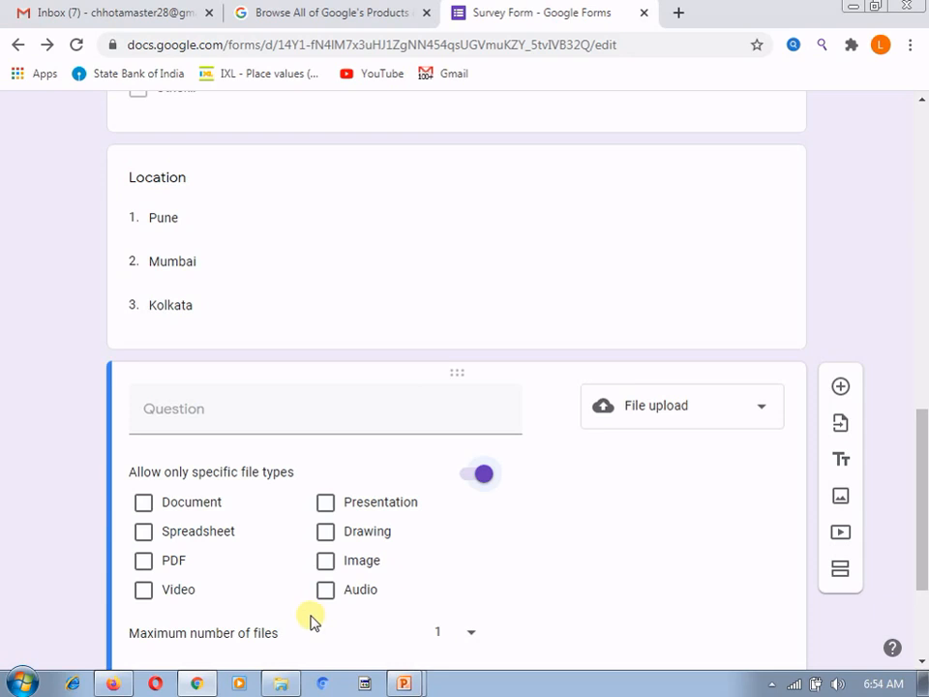
- Try the Image, PDF, Video and Audio file types in turn, clearing each one again
click(325, 562)
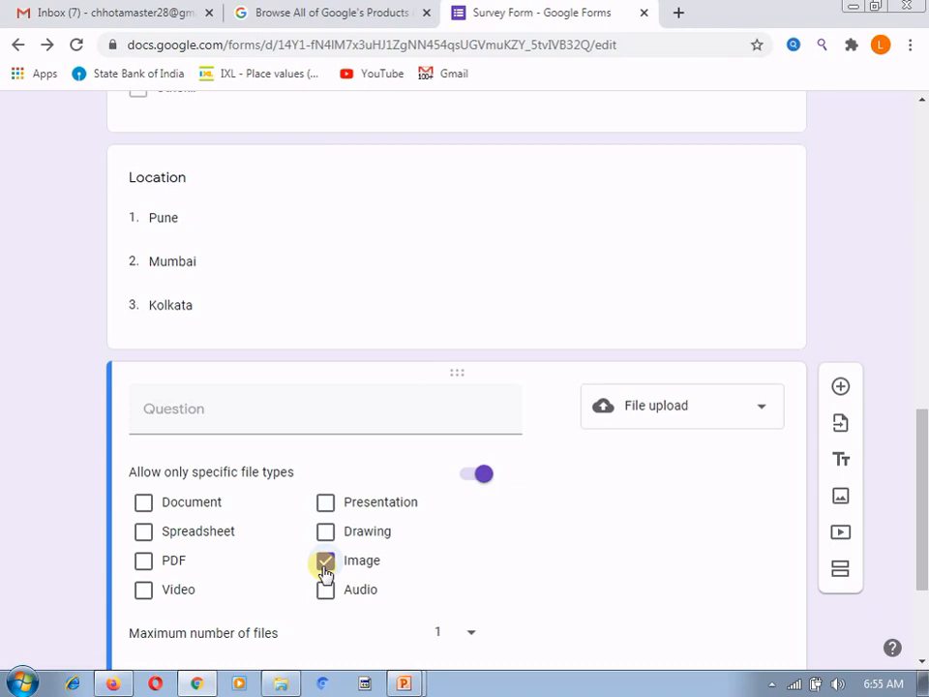
click(325, 562)
click(173, 566)
click(173, 569)
click(176, 599)
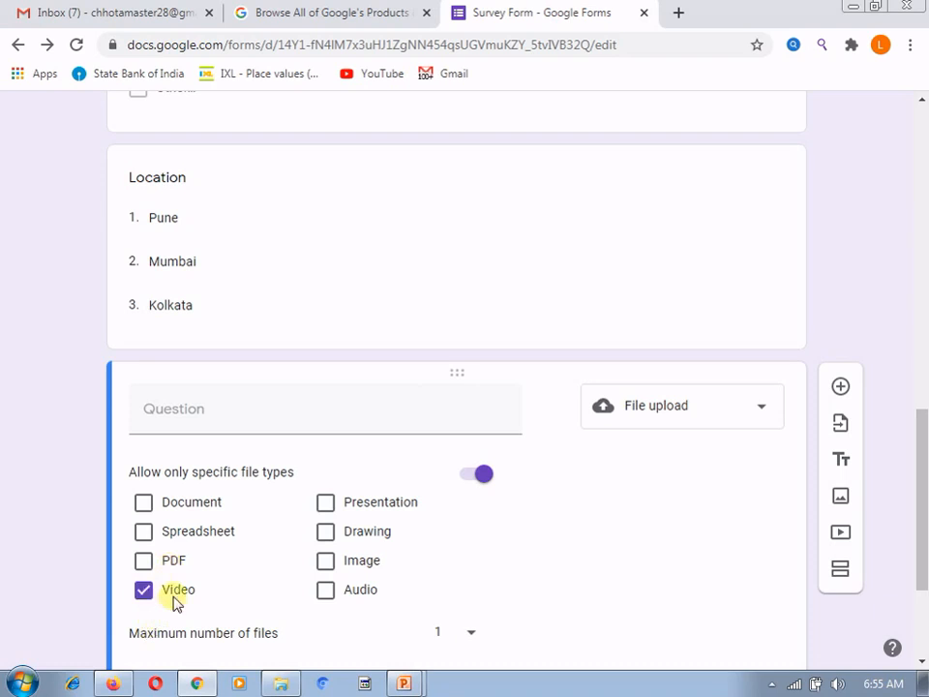
click(177, 600)
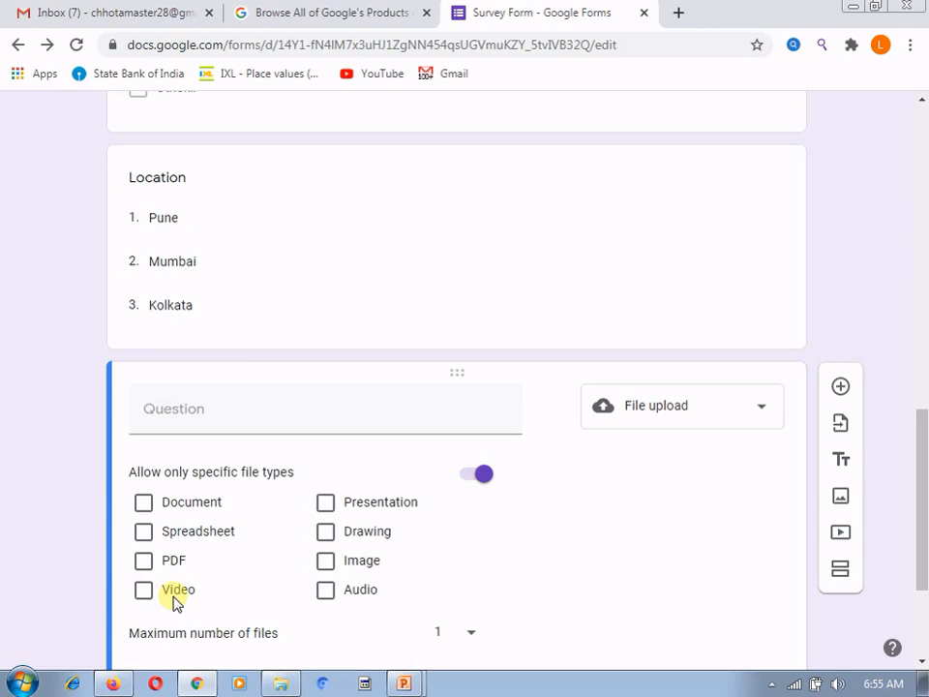
click(357, 596)
click(357, 596)
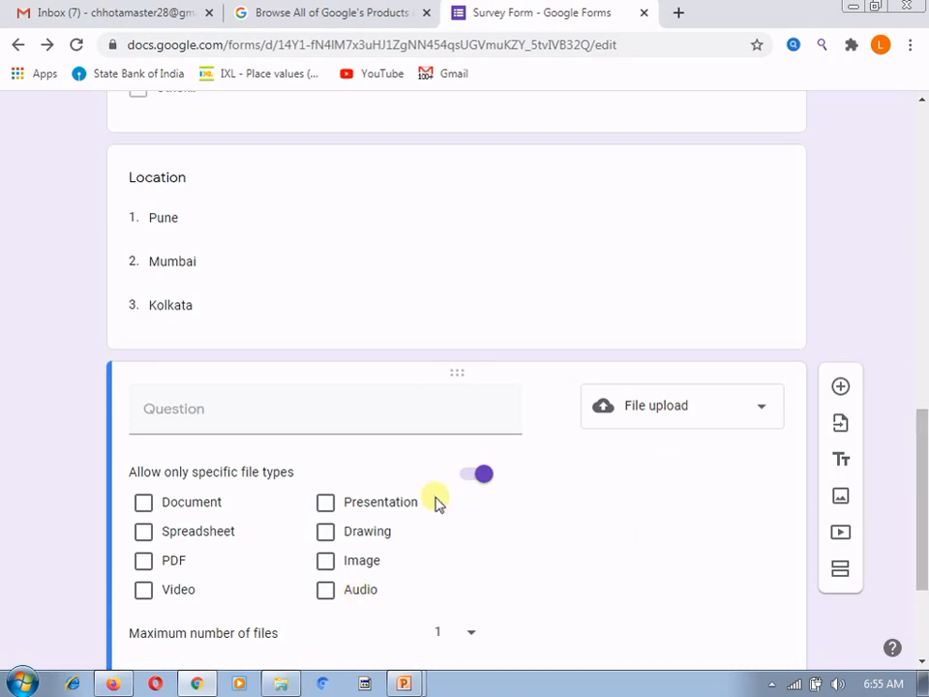
- Allow only Image files in the file upload question, with a maximum file size of 10 MB
click(362, 560)
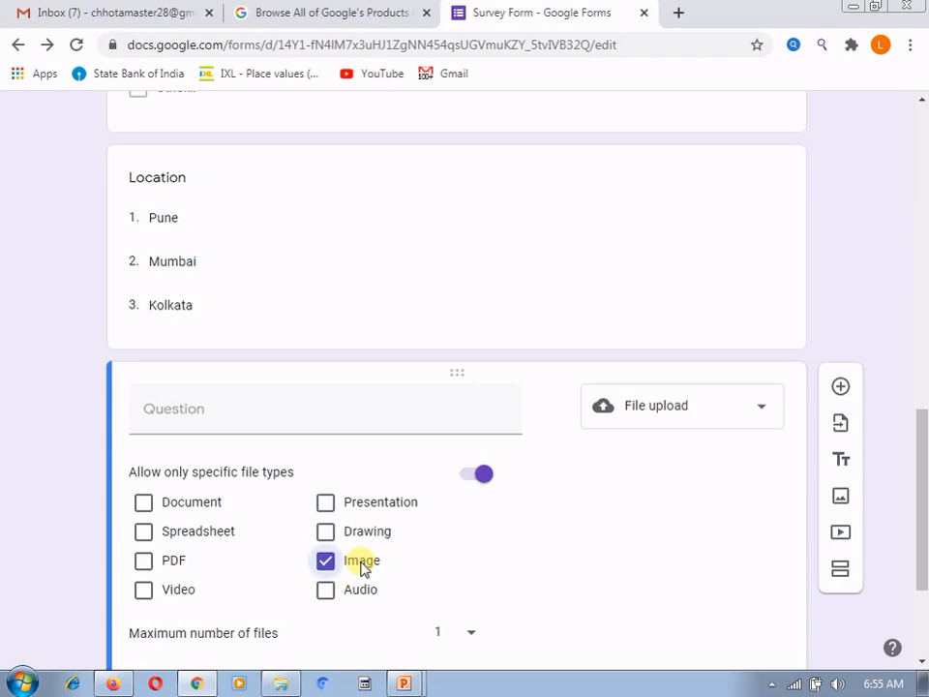
scroll(922, 497, down, 2)
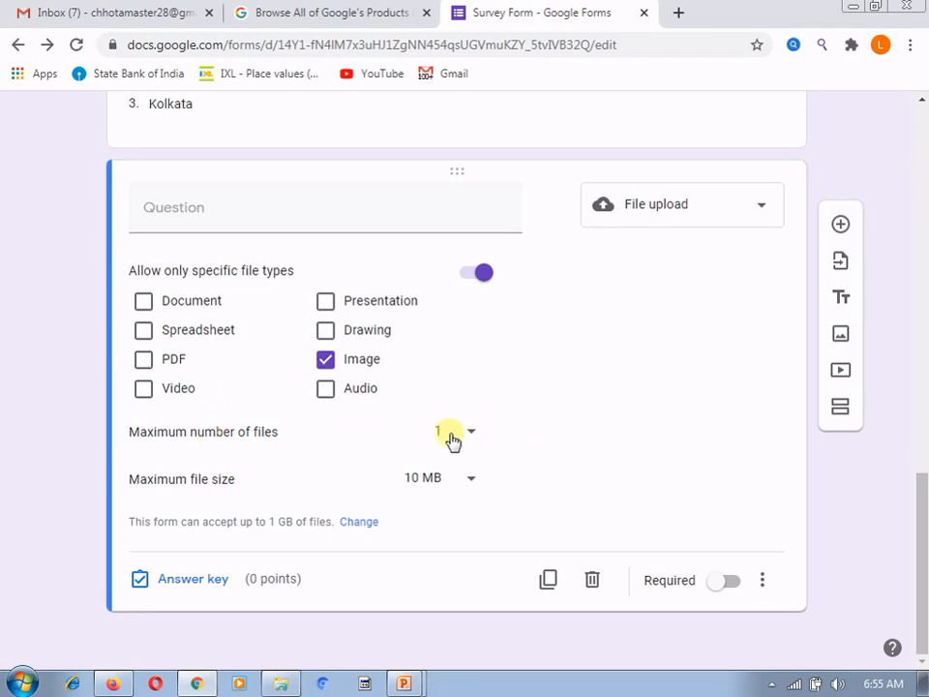
click(471, 480)
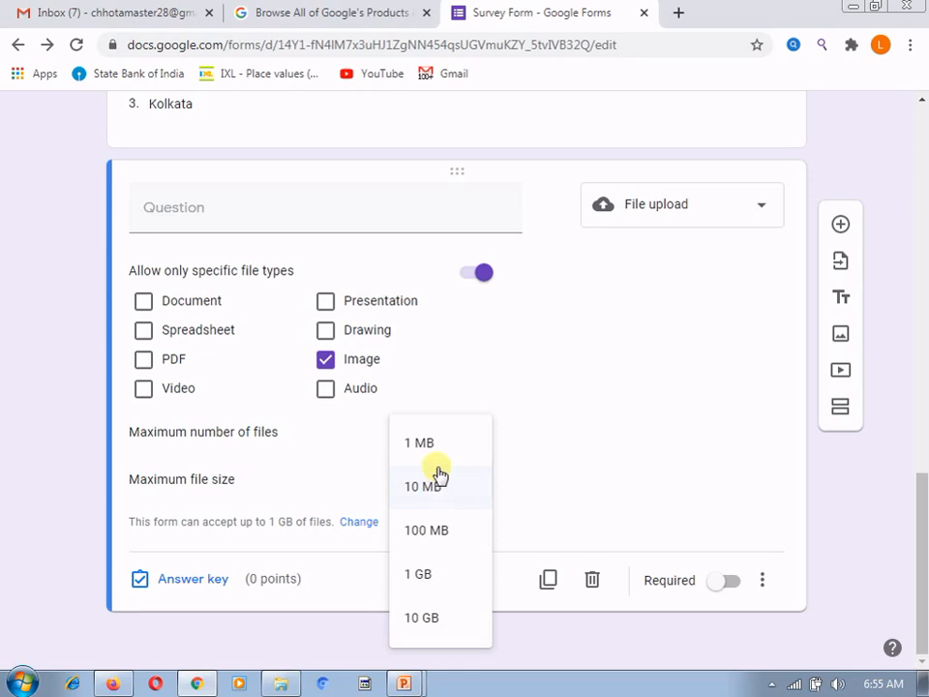
click(434, 495)
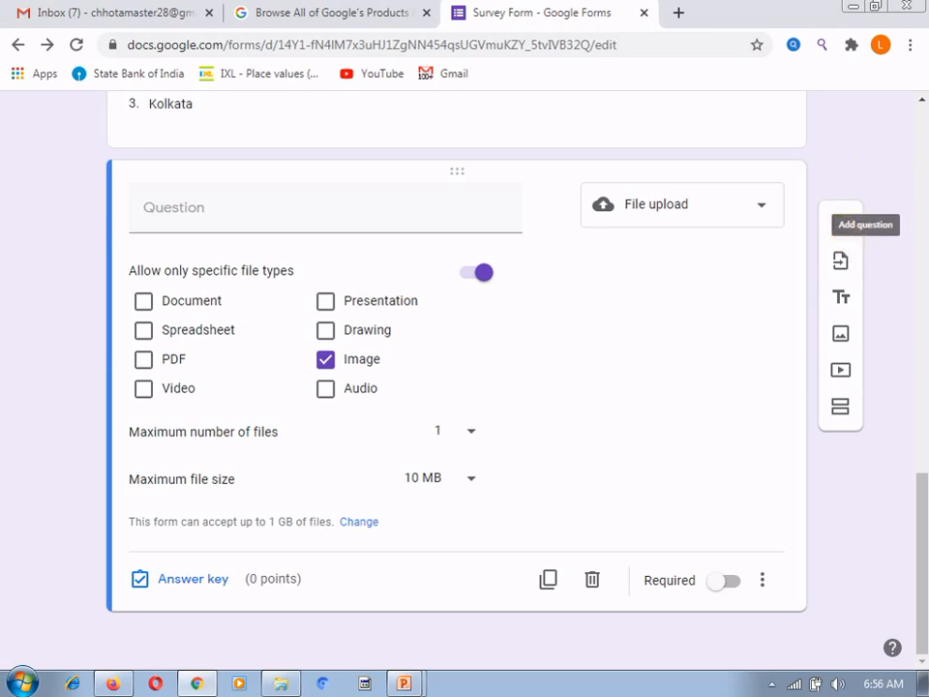
- Preview the form, open the file upload question's Insert file dialog, dismiss it without uploading, and close the preview
drag(924, 501, 920, 107)
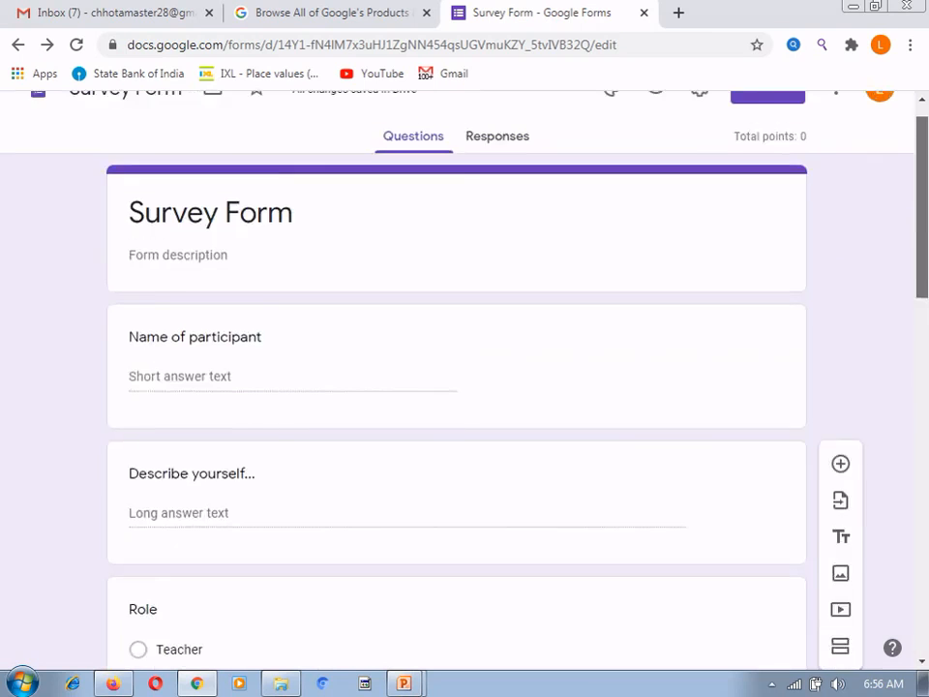
click(655, 124)
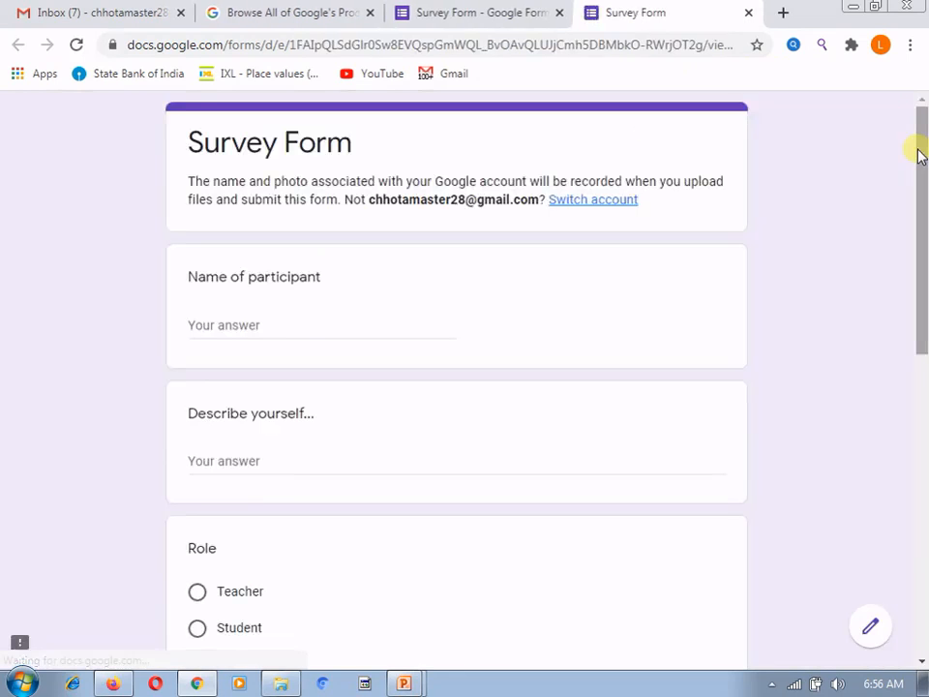
drag(924, 154, 924, 455)
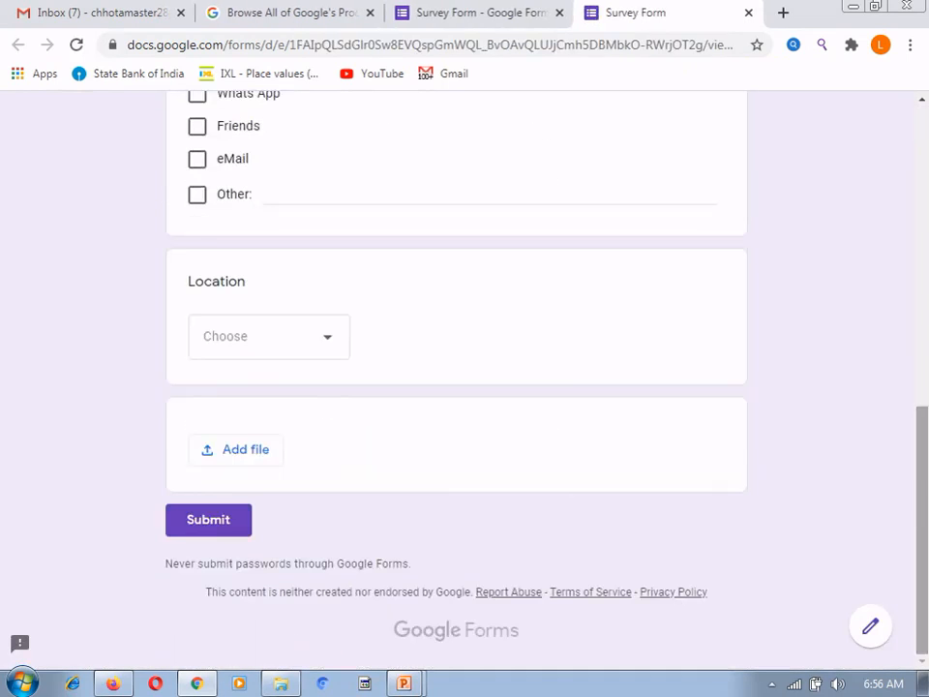
click(237, 456)
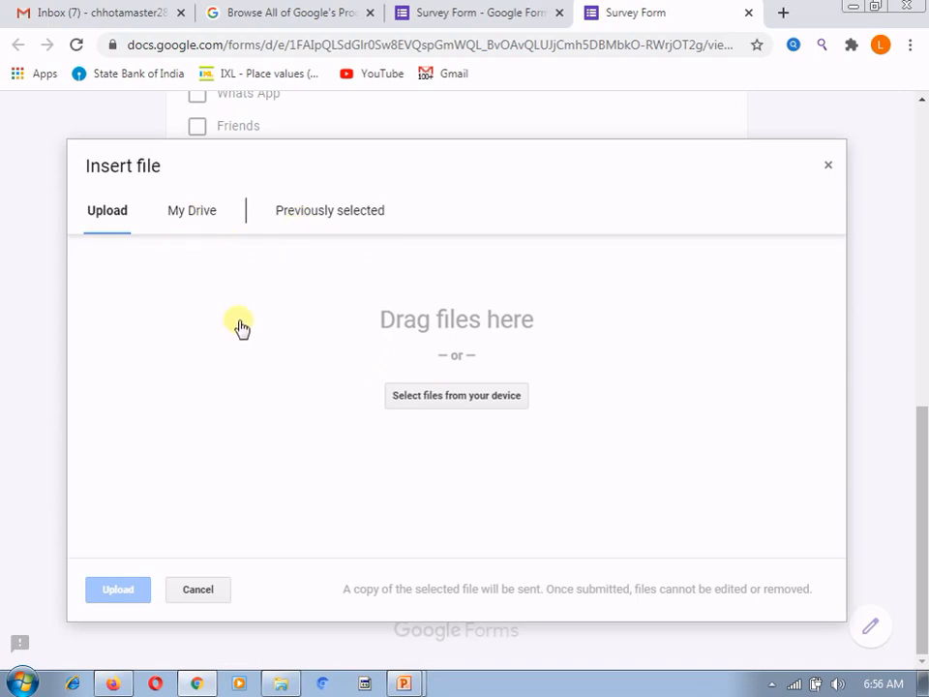
click(827, 168)
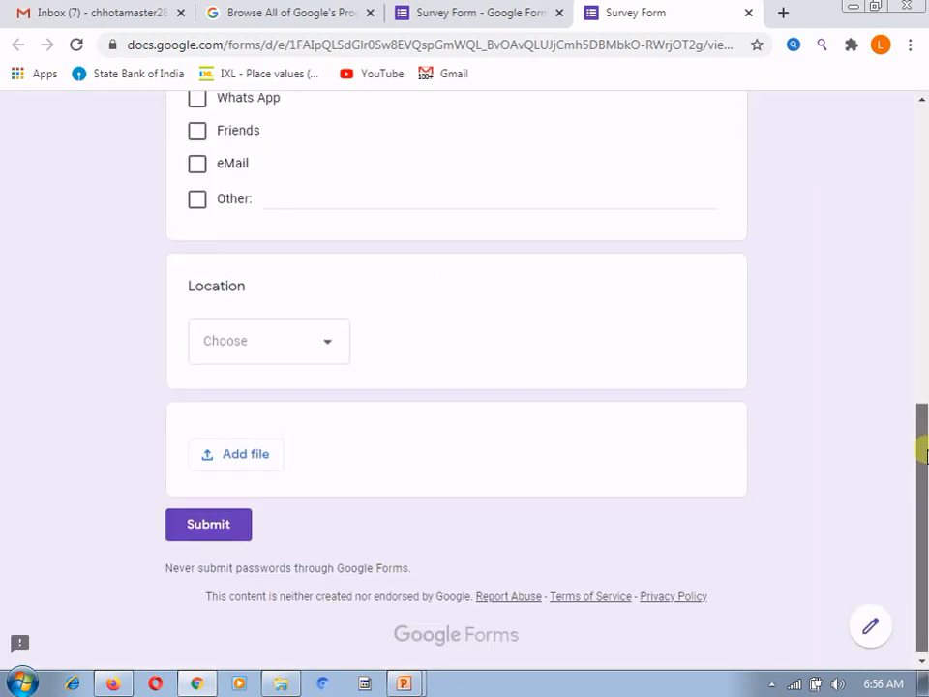
scroll(878, 211, up, 4)
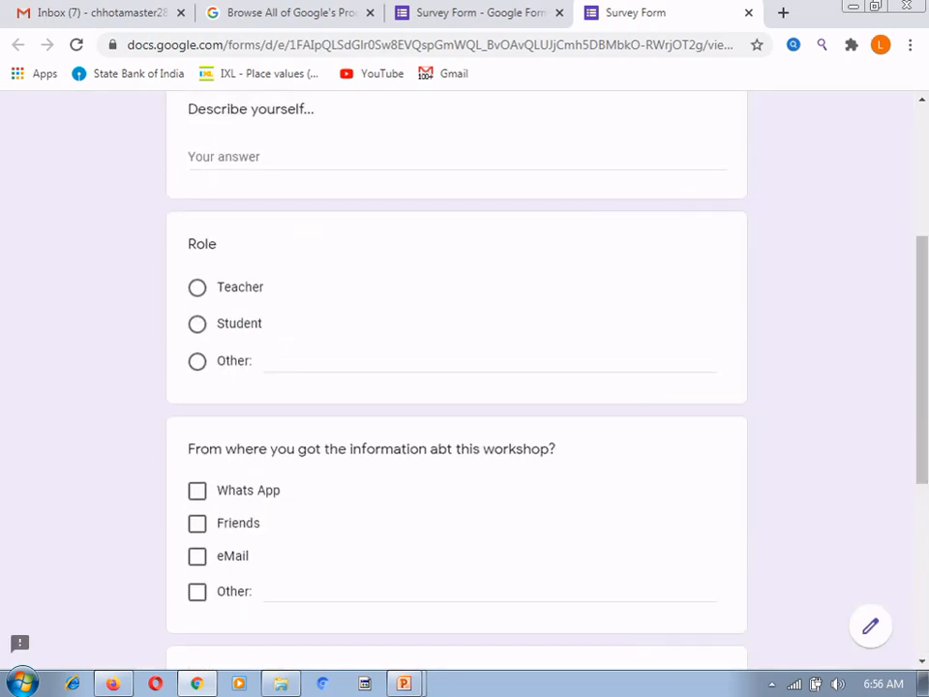
click(748, 13)
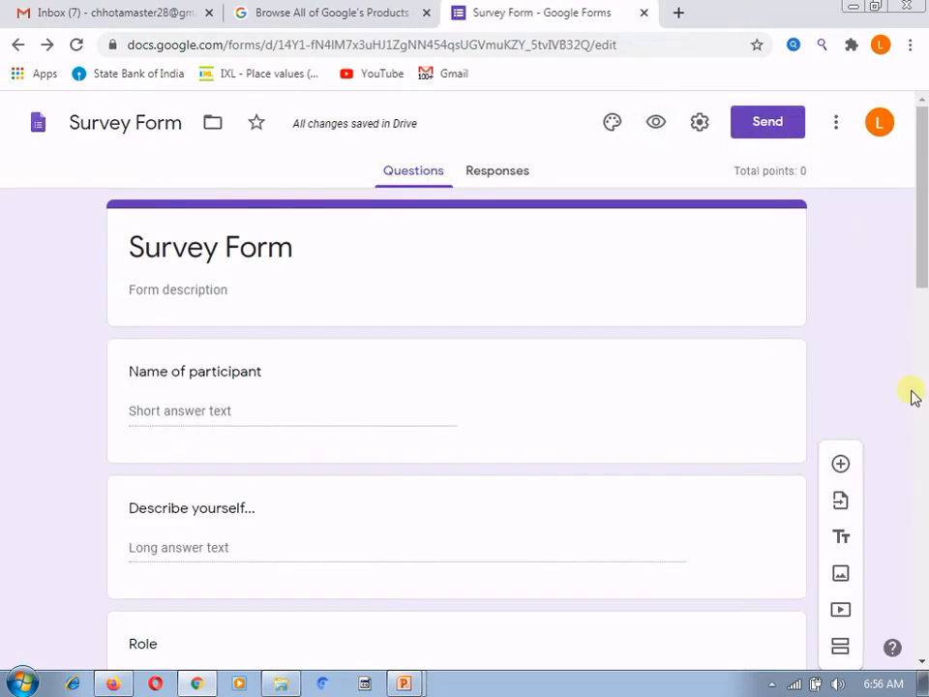
- Add a Linear scale question titled "Rating" below the file upload question
drag(920, 259, 920, 629)
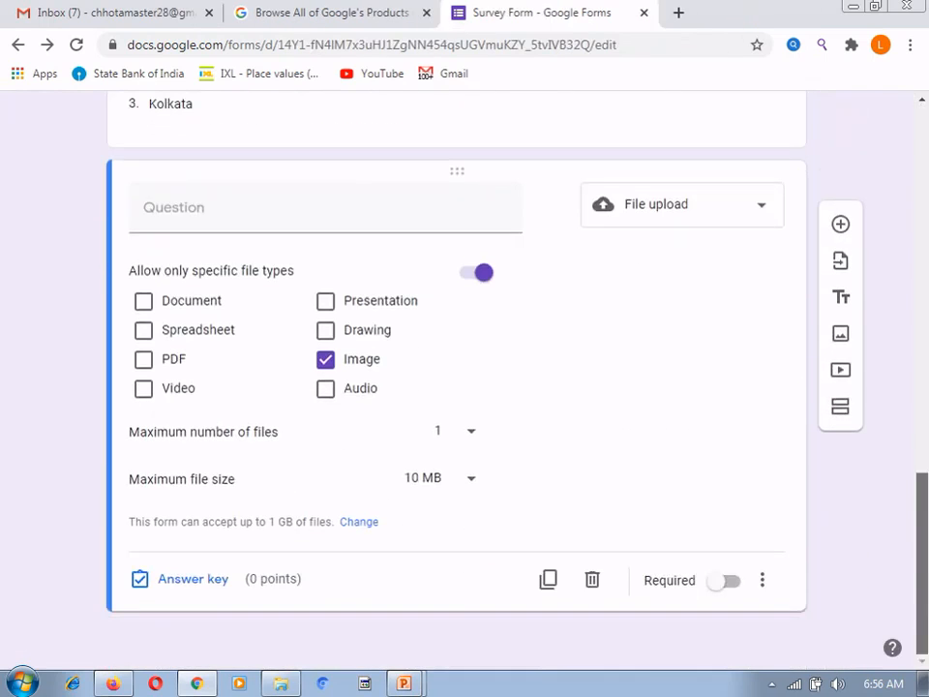
click(840, 223)
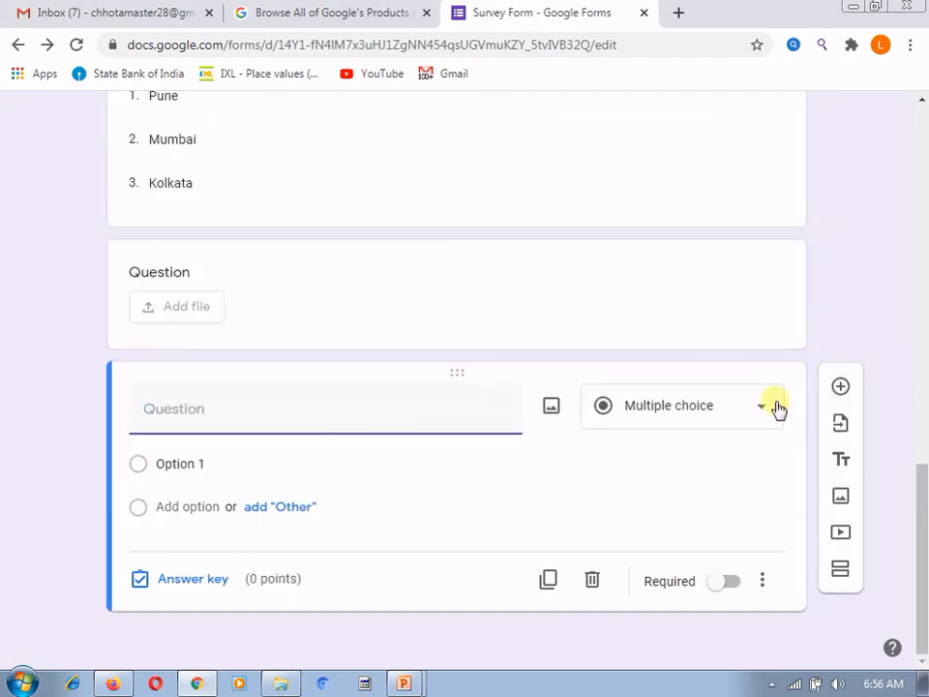
click(778, 407)
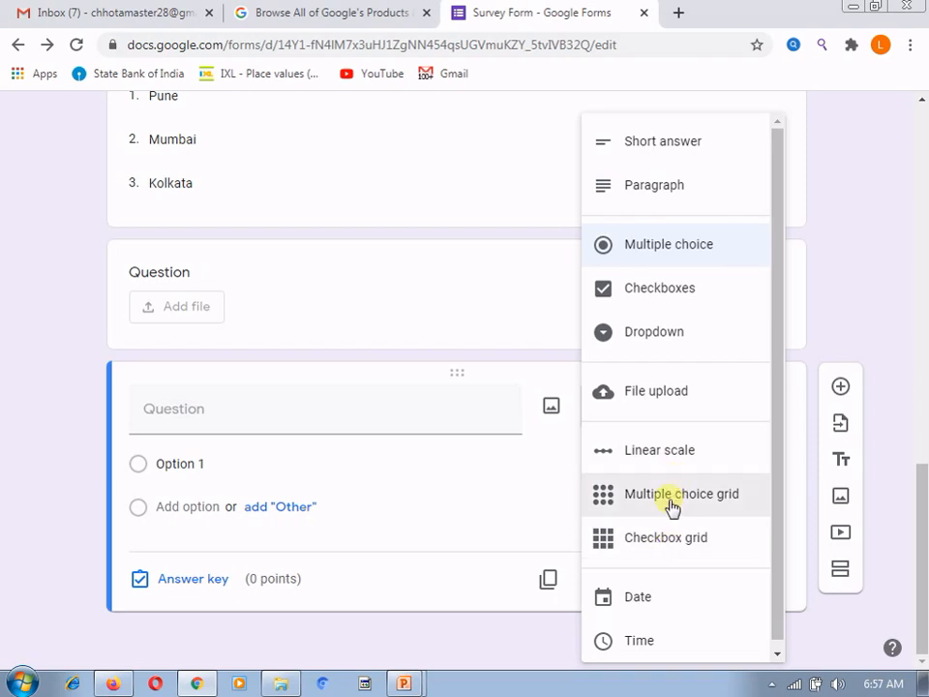
click(682, 447)
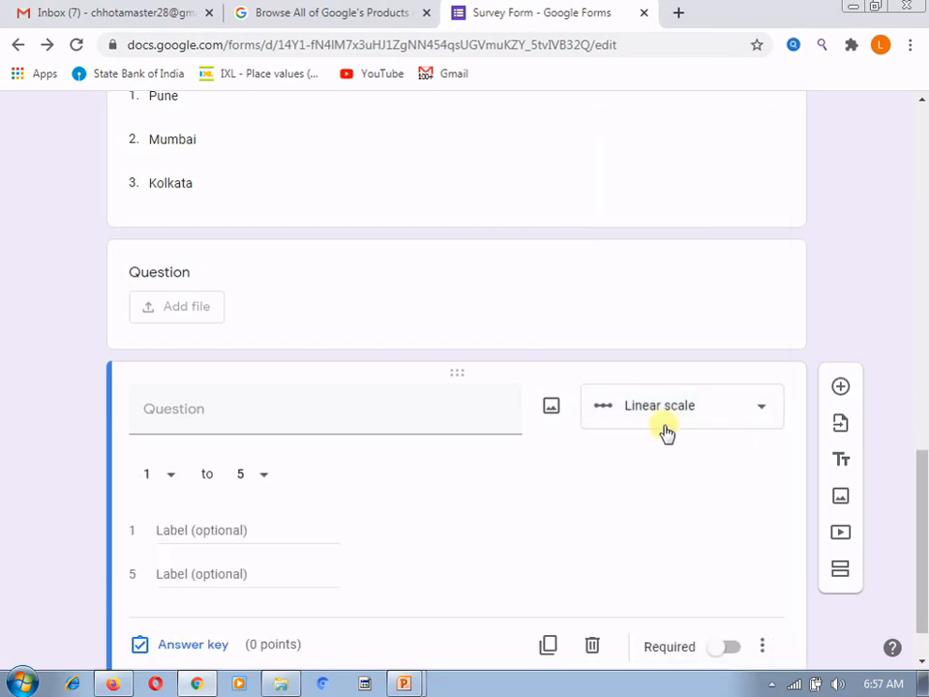
click(404, 427)
text(Rating)
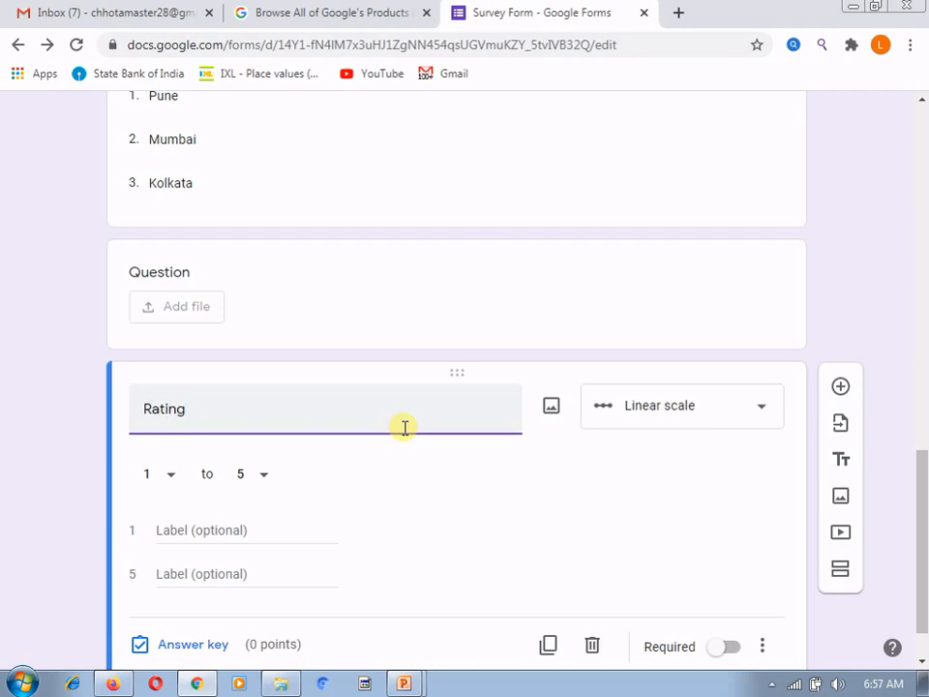
- Label the Rating scale's value 1 "Very poor" and its value 5 "Excellent"
click(186, 533)
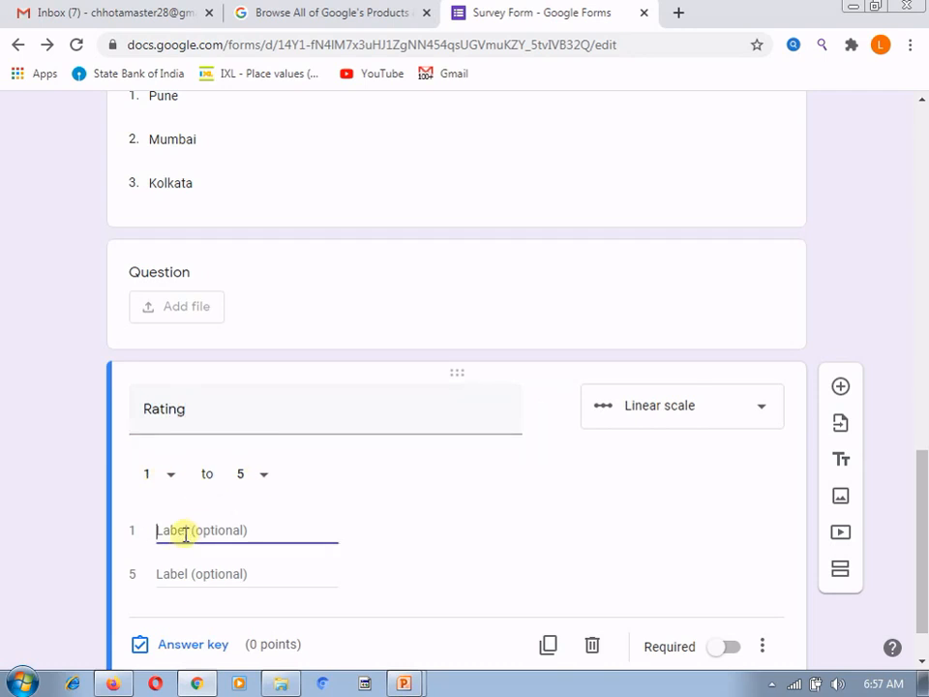
text(Very poor)
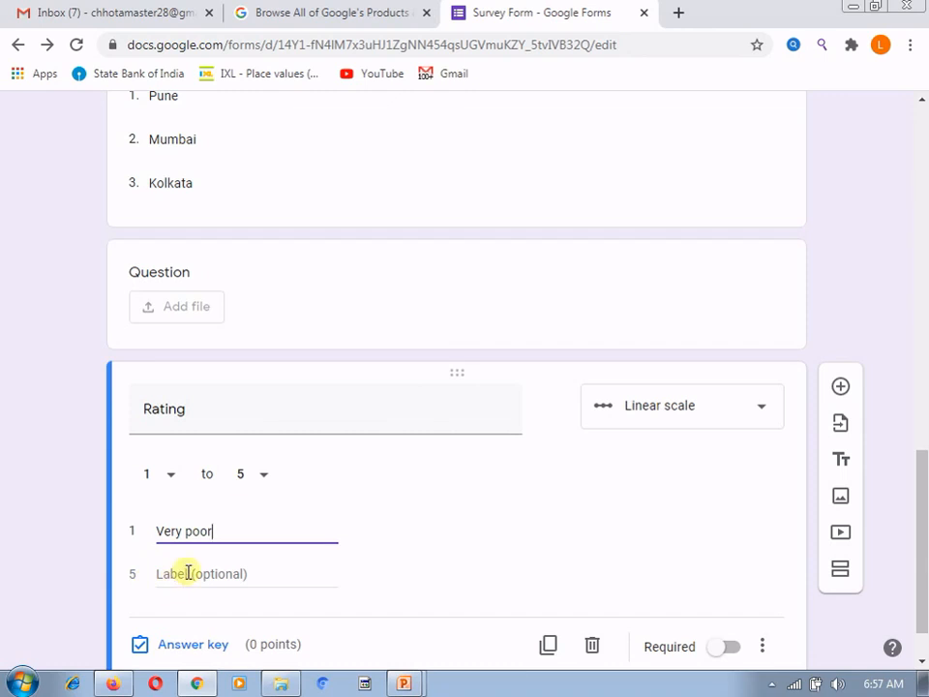
click(161, 600)
click(167, 573)
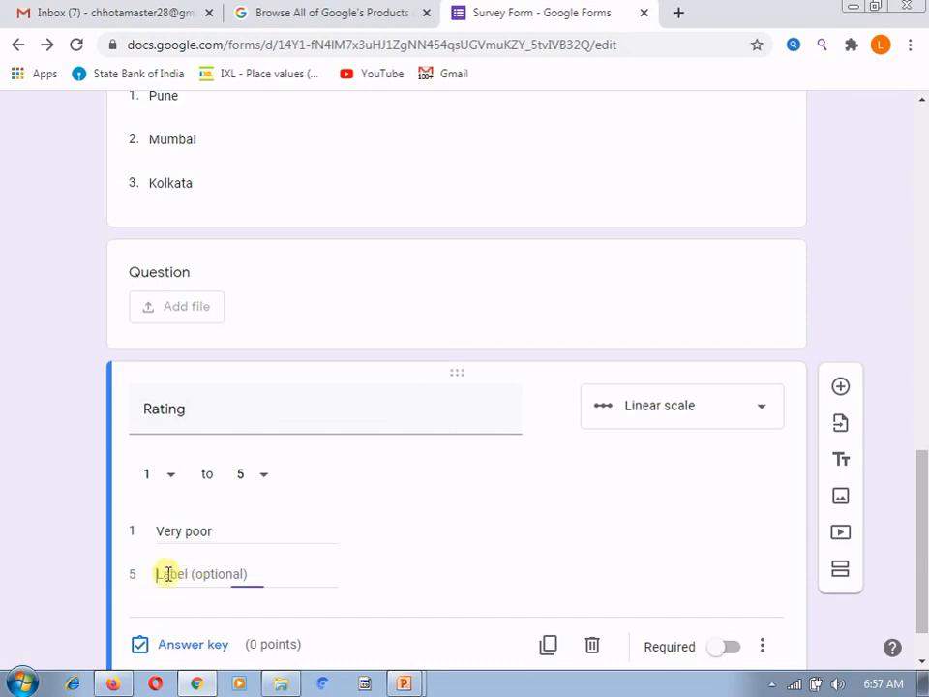
text(Excellent)
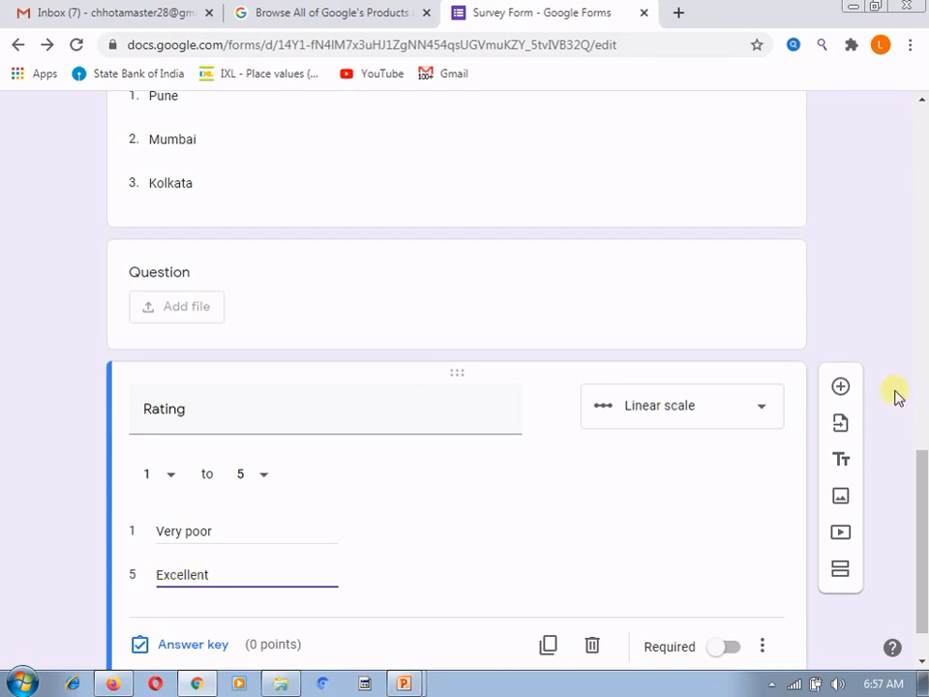
- Preview the form, examine the Rating scale question at its end, and close the preview
scroll(891, 415, down, 1)
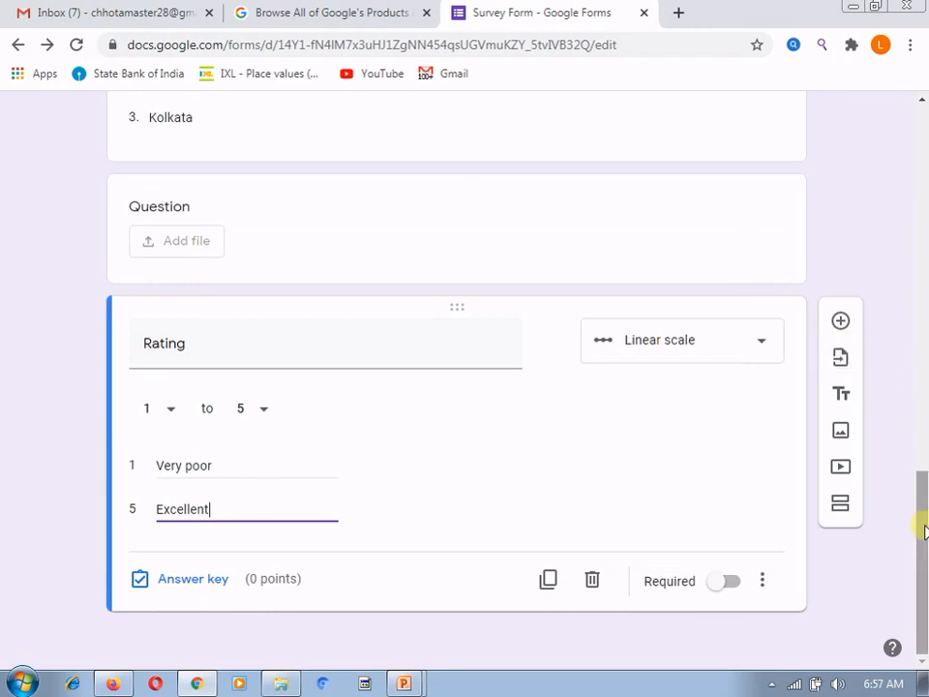
drag(924, 527, 920, 145)
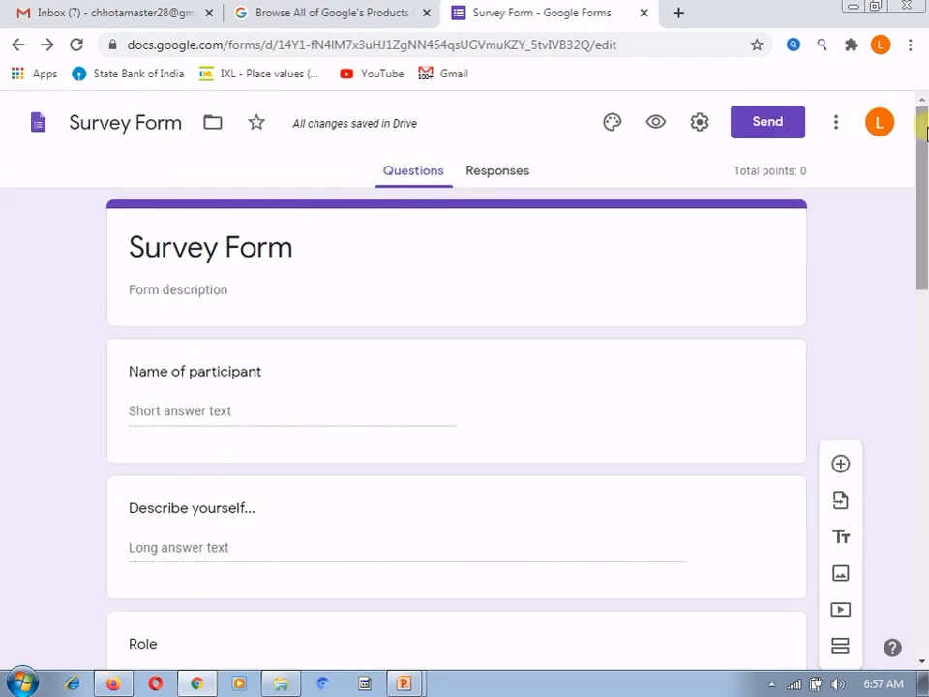
click(650, 123)
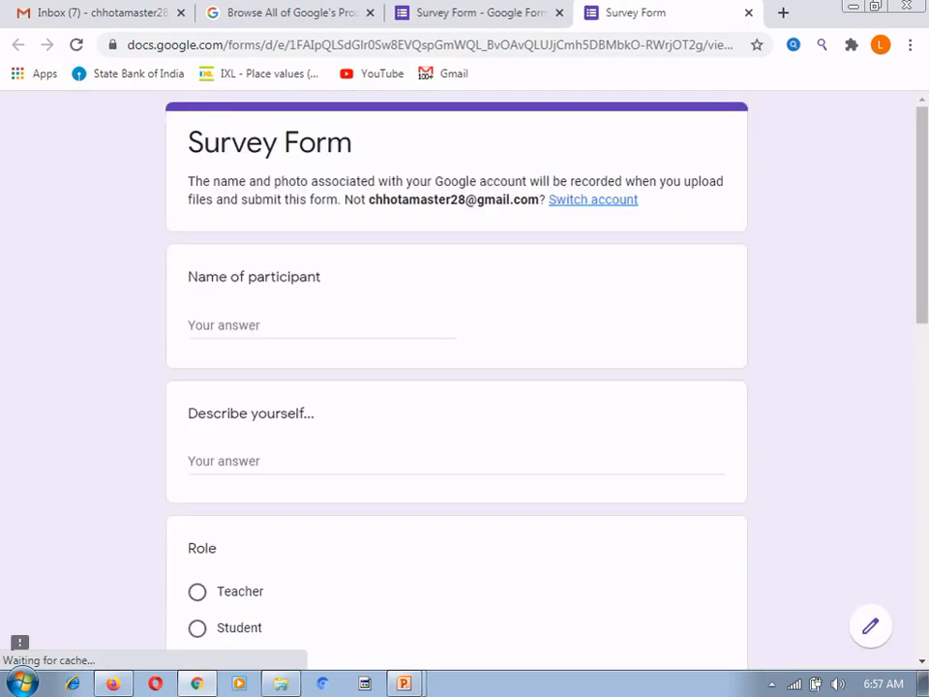
drag(923, 207, 923, 539)
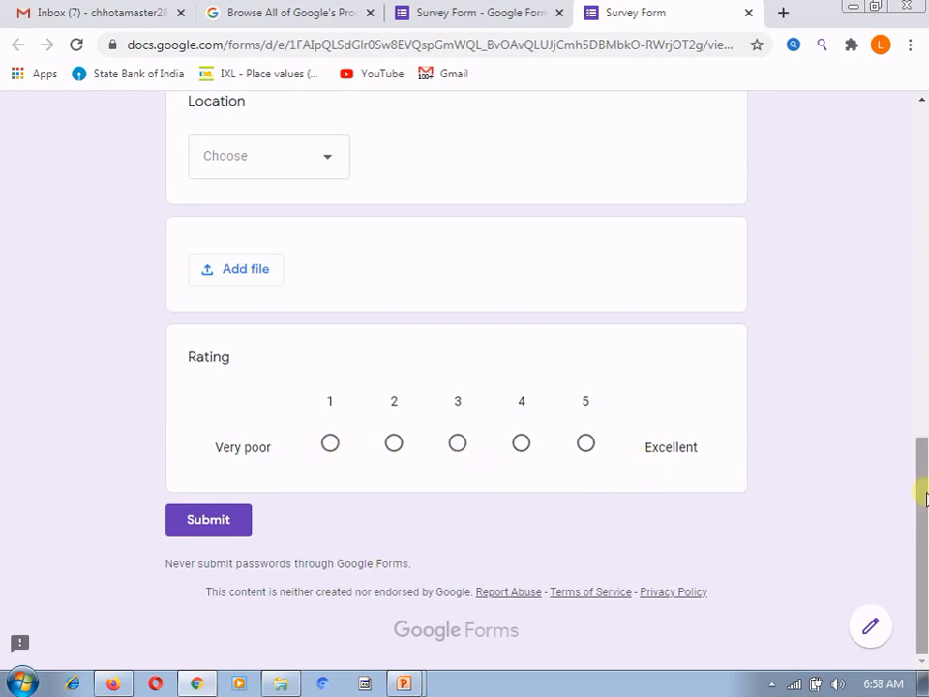
drag(925, 494, 923, 170)
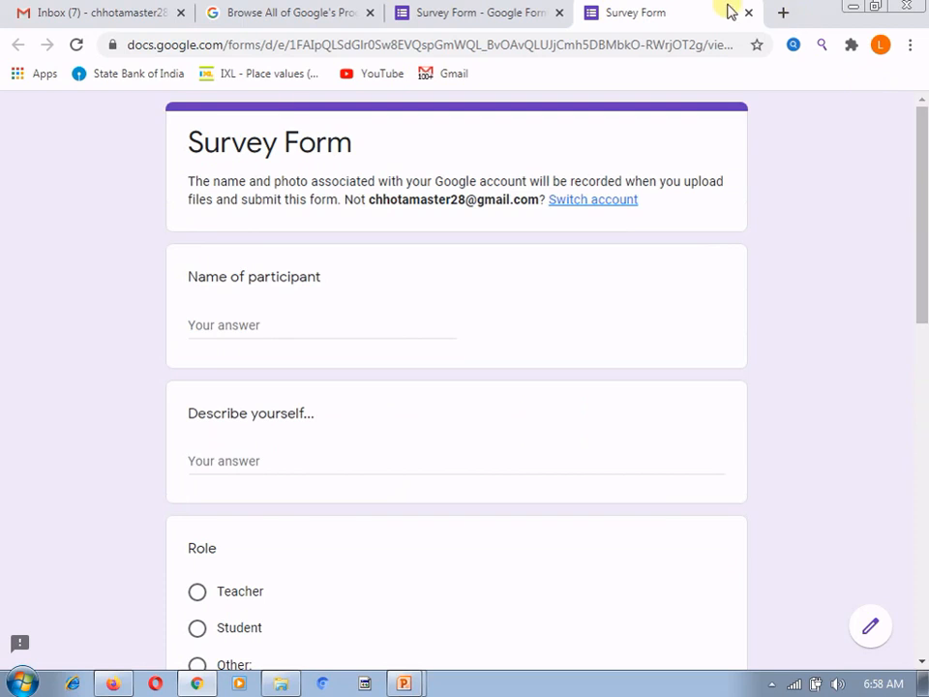
click(748, 14)
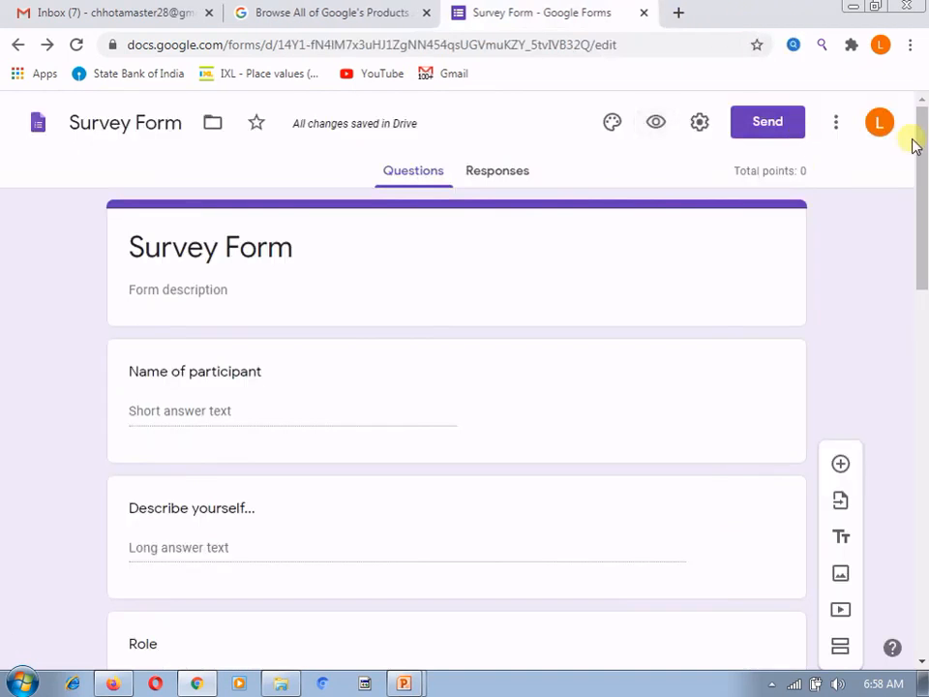
- Add a blank question below Rating, look through the available question types, and leave it as Multiple choice
drag(924, 154, 919, 520)
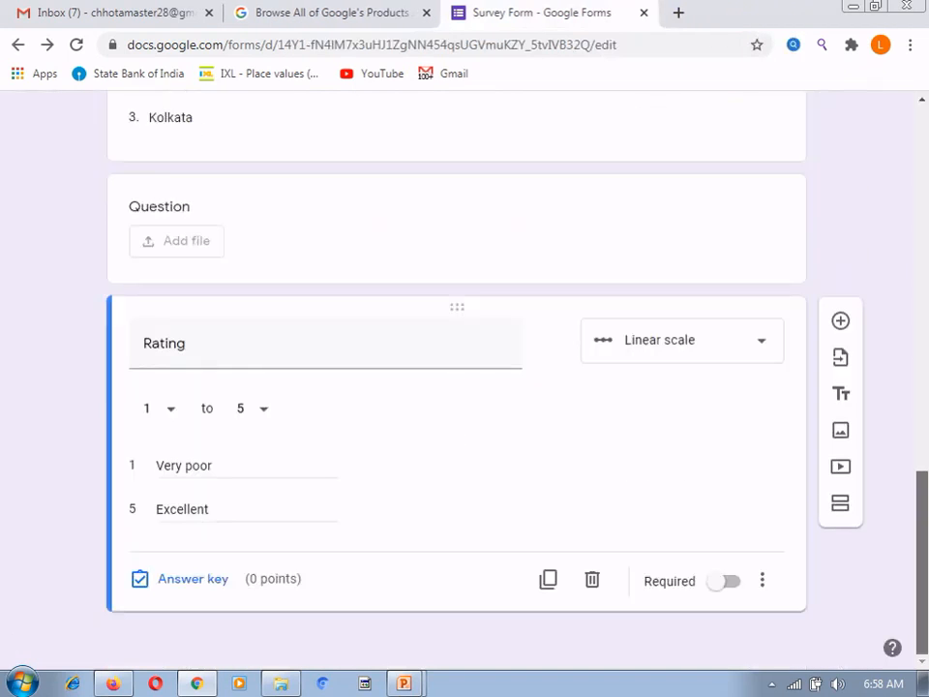
click(843, 332)
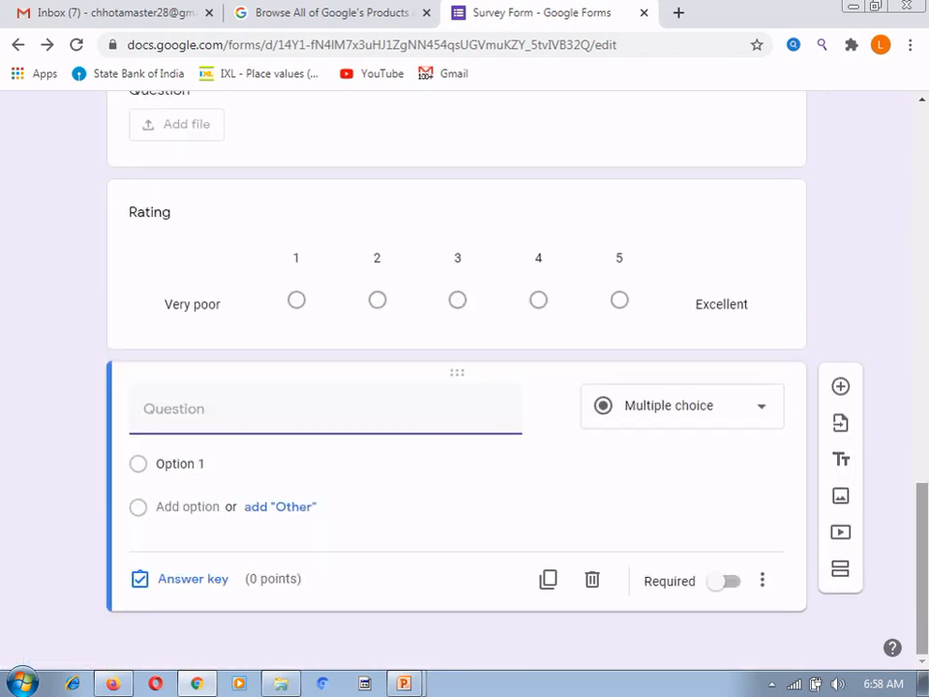
click(758, 412)
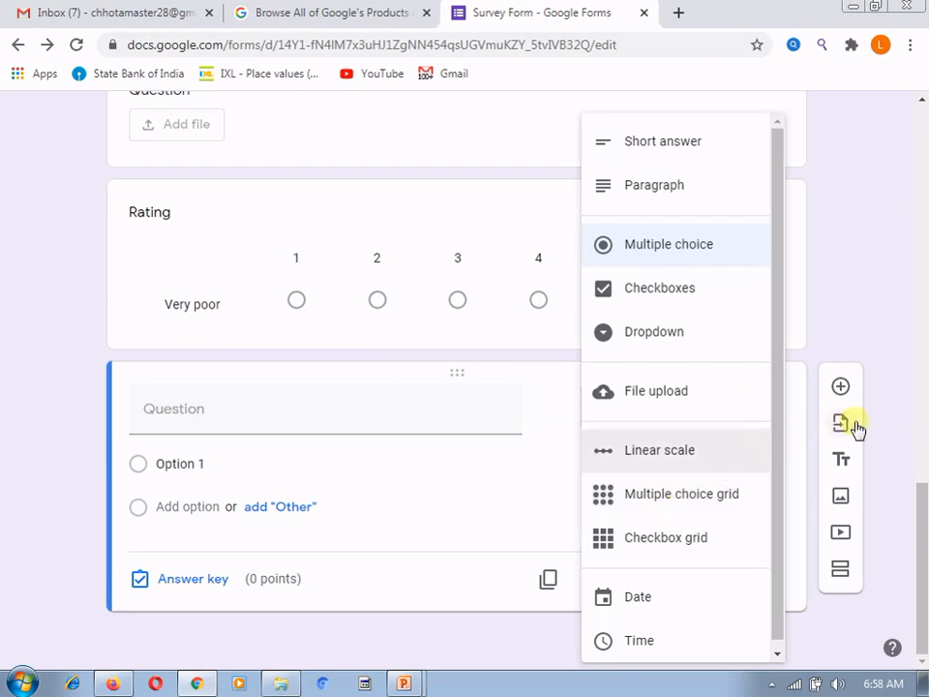
click(867, 302)
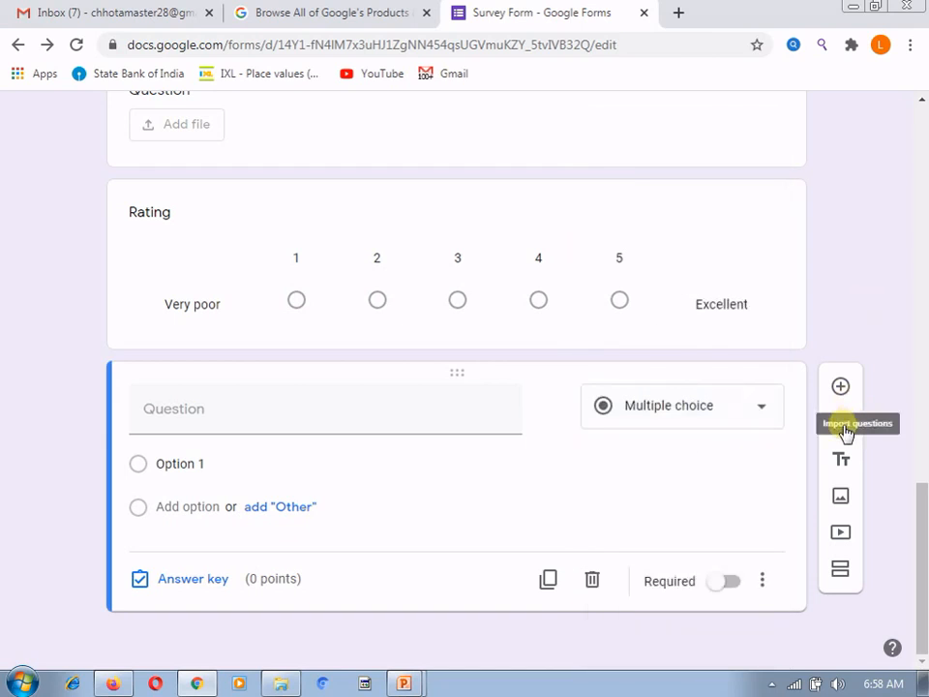
- Import the "Level of effort" multiple choice grid question from the existing Course Evaluation form
click(843, 427)
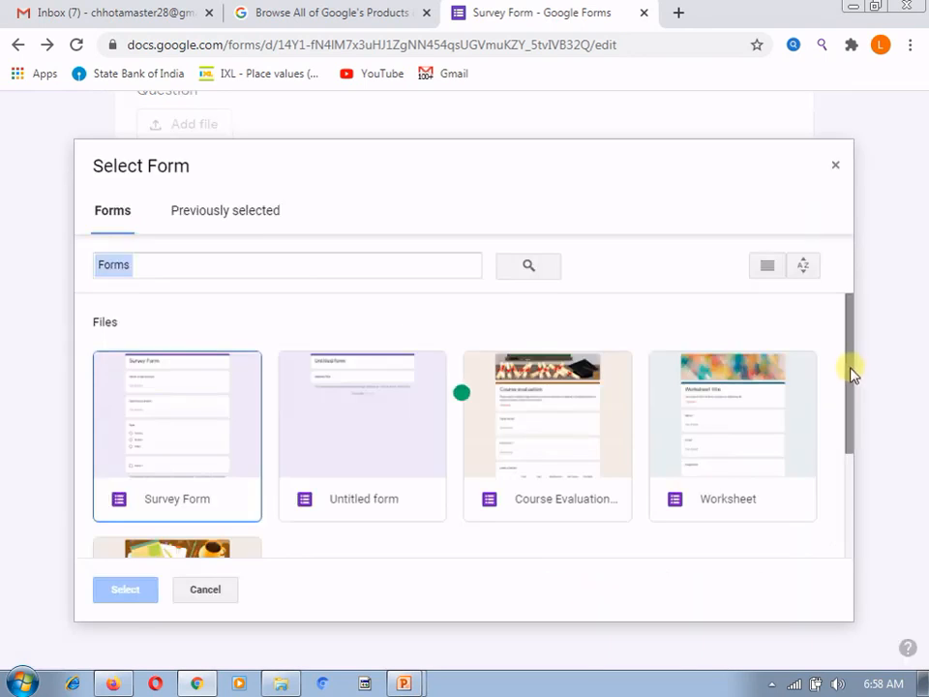
drag(850, 373, 864, 431)
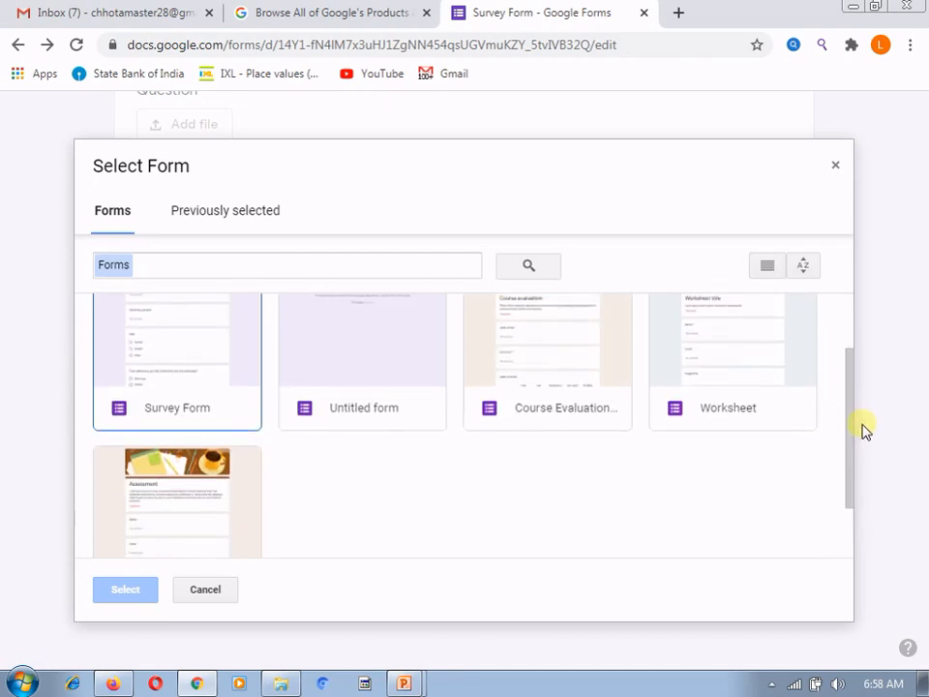
click(560, 343)
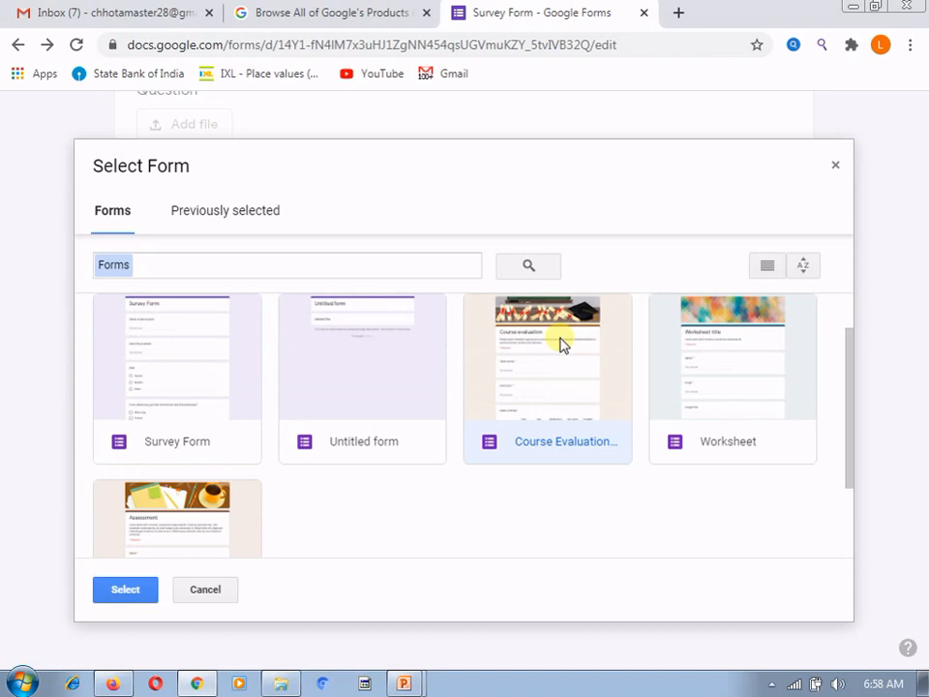
double_click(560, 342)
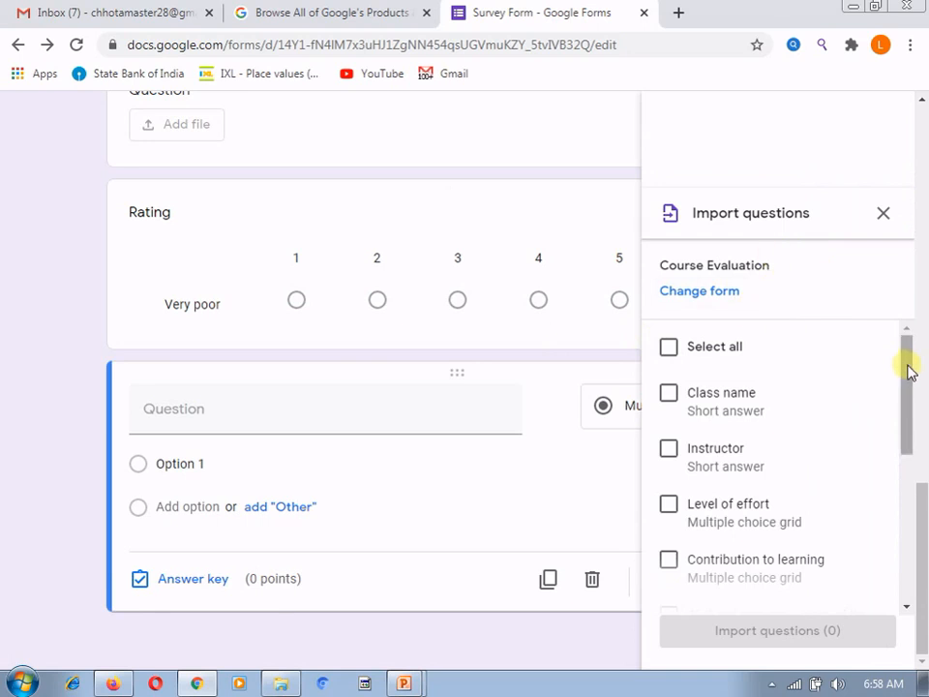
drag(909, 370, 923, 429)
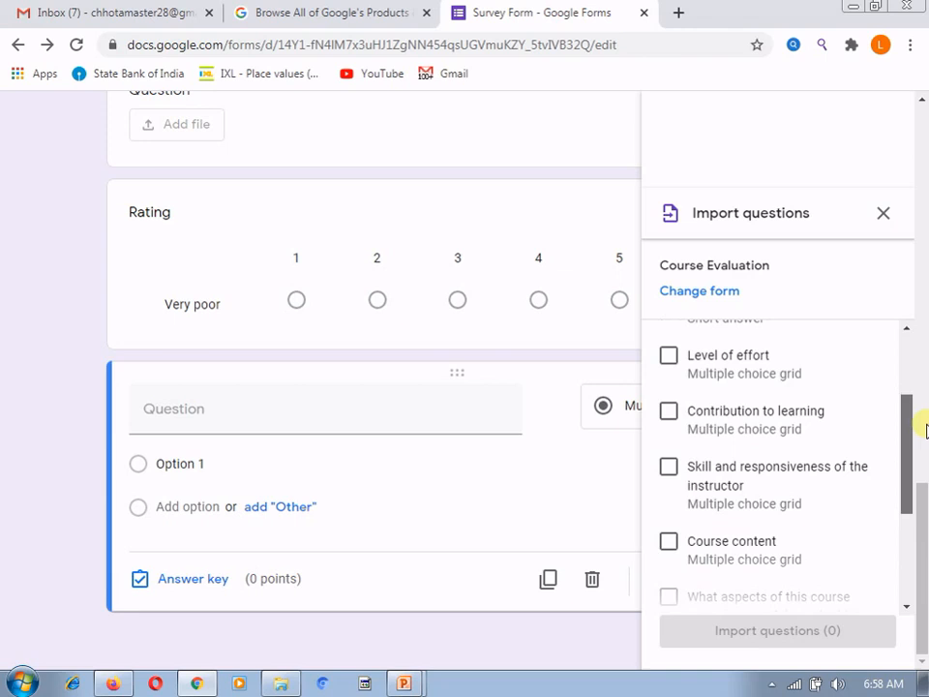
click(751, 374)
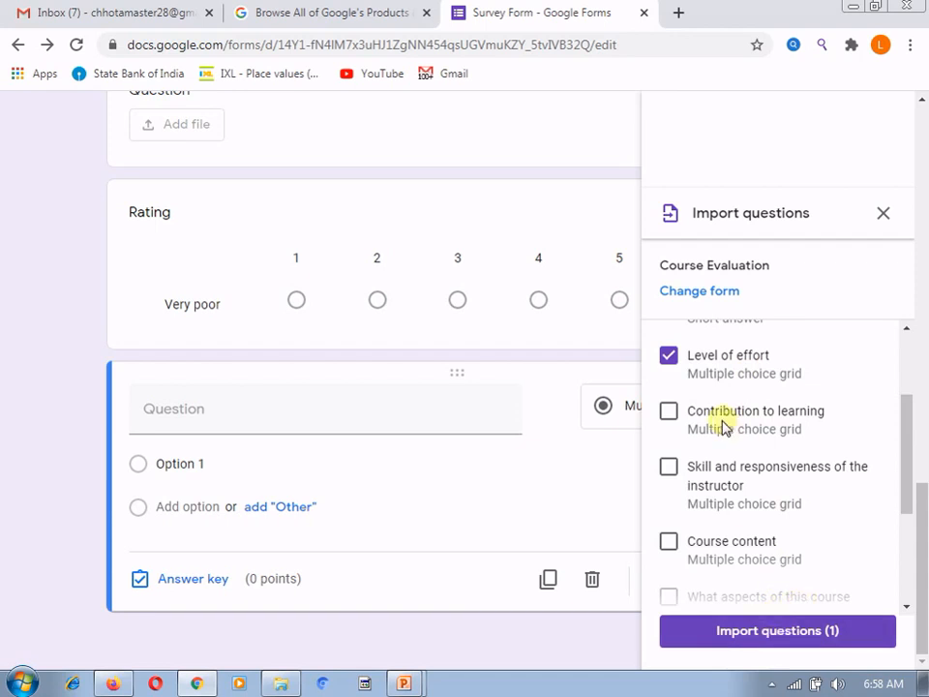
click(761, 635)
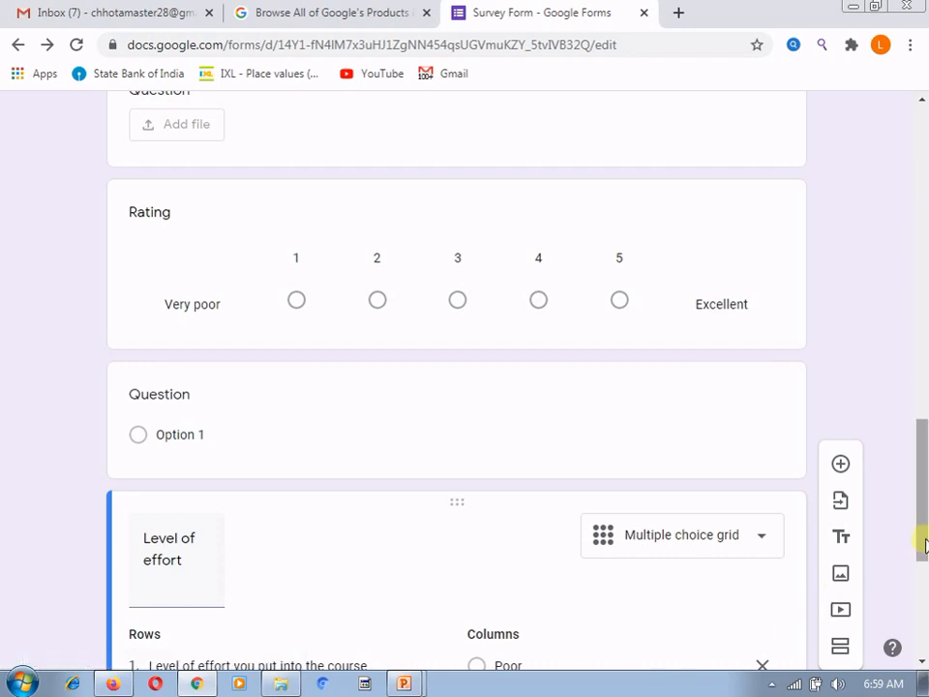
- Add a second row, "Knowledge share by person", to the Level of effort grid
scroll(920, 542, down, 3)
scroll(456, 387, down, 1)
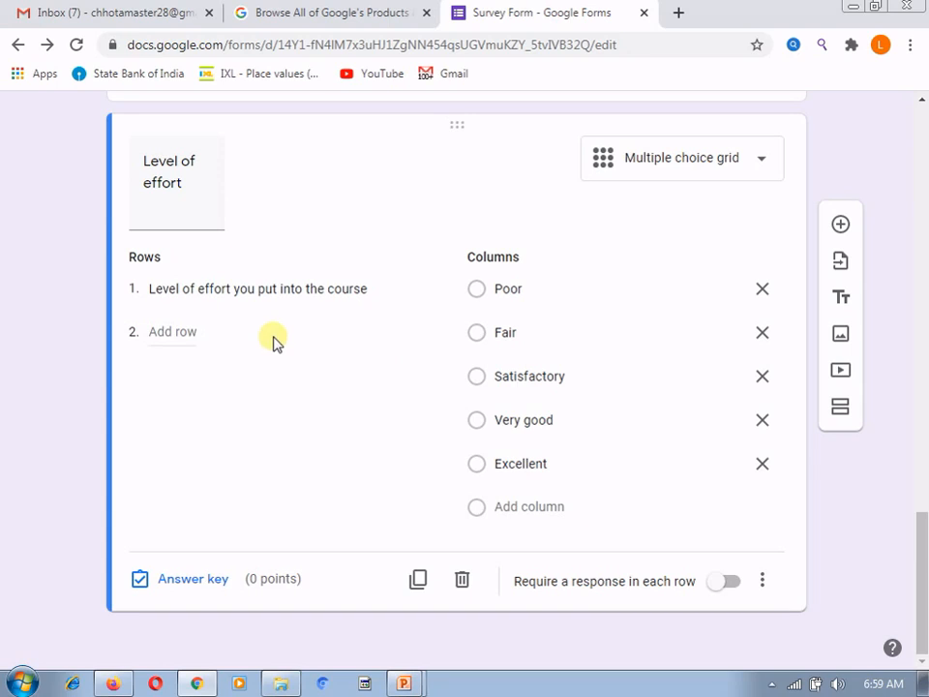
click(183, 330)
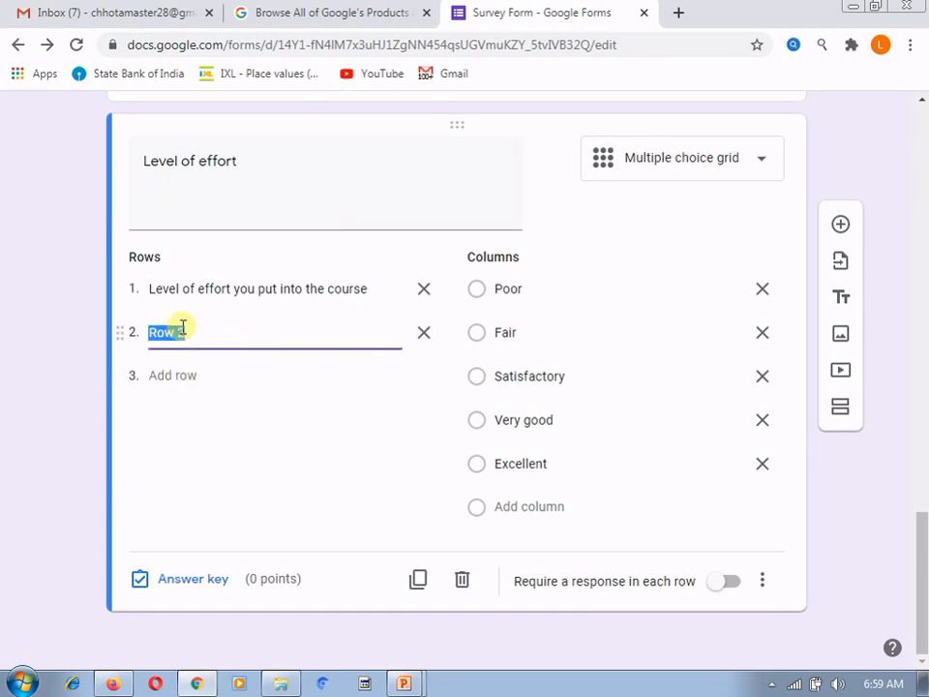
text(Knowledge)
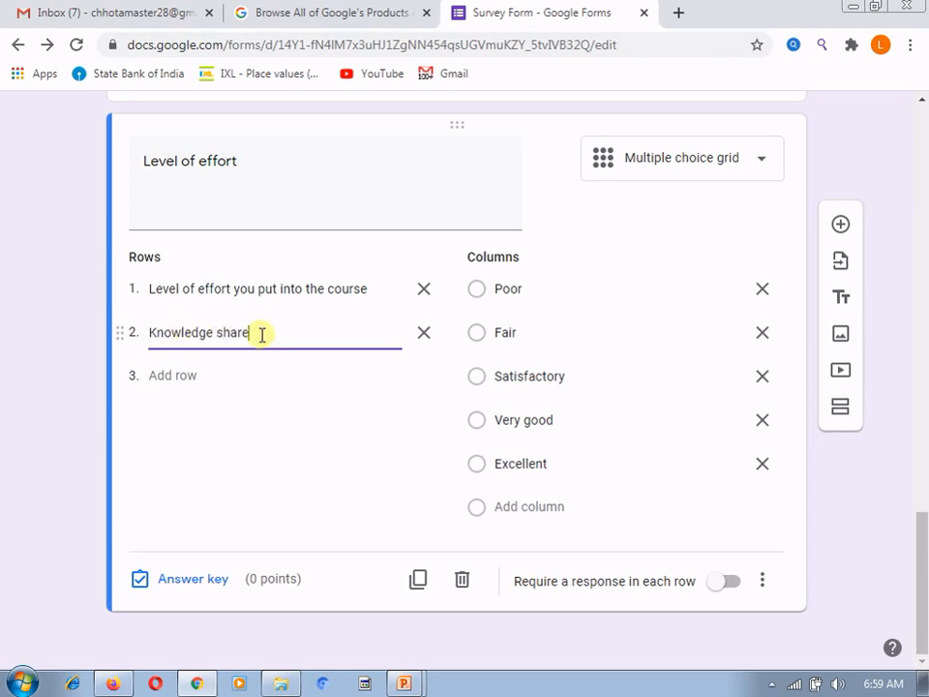
text(person)
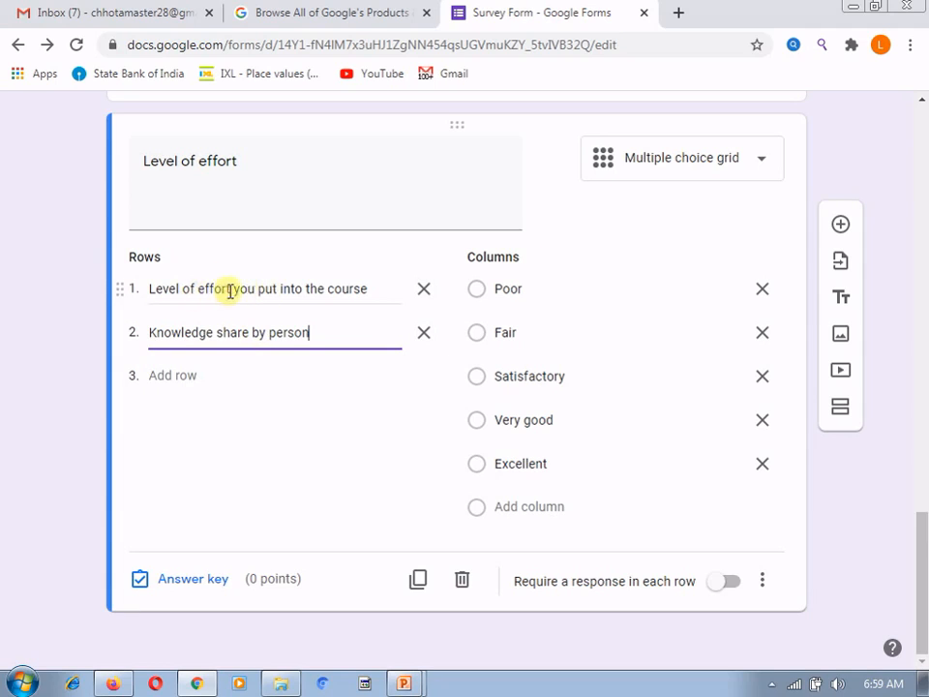
- Reword the Level of effort grid's first row to "Level of effort organizer put into the course"
click(251, 289)
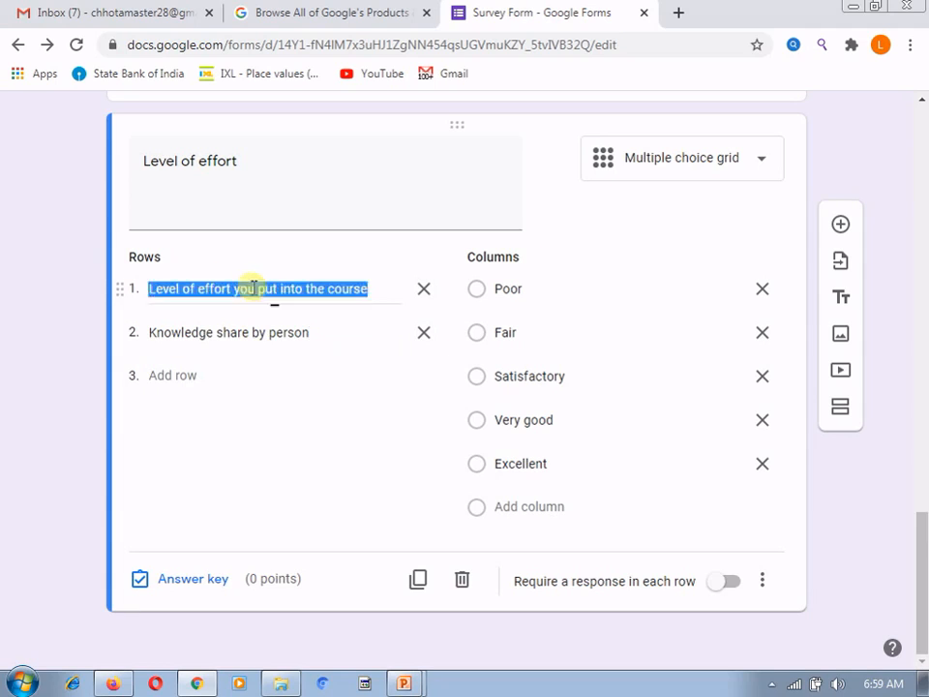
click(254, 290)
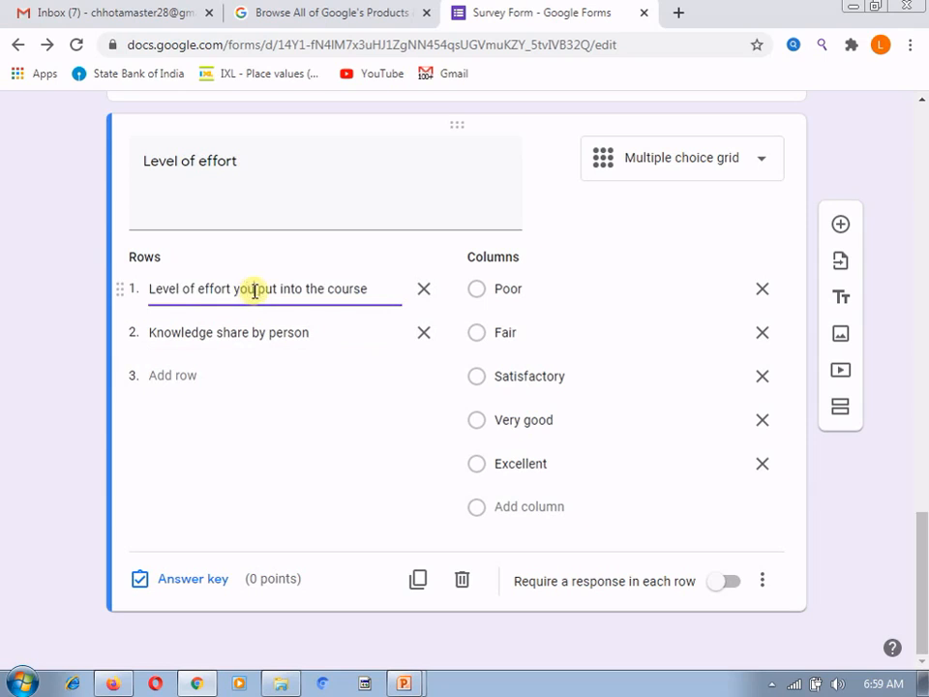
key(BackSpace)
key(BackSpace)
key(BackSpace)
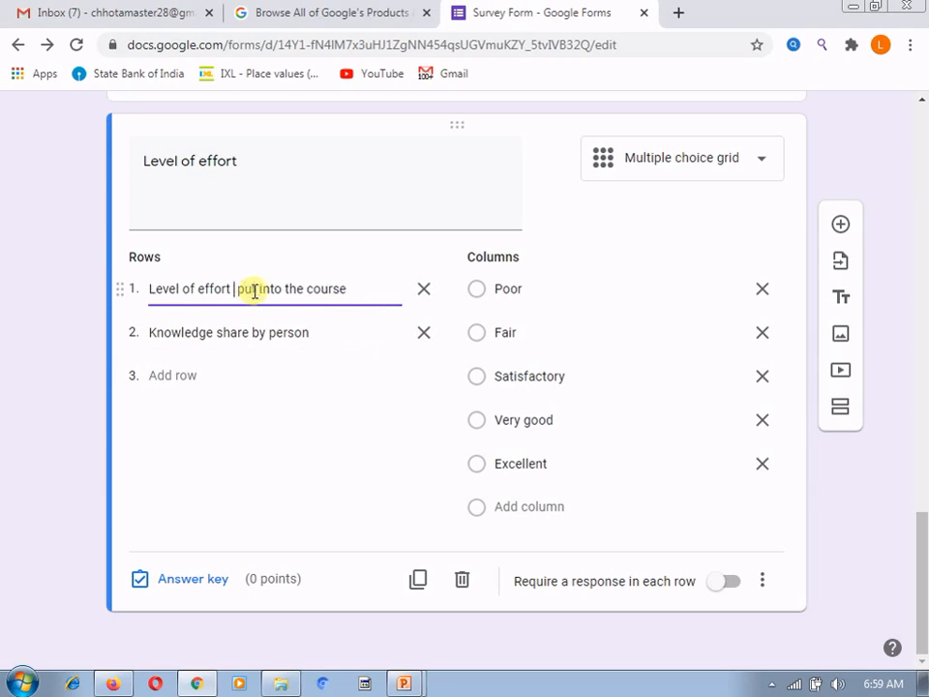
text(or)
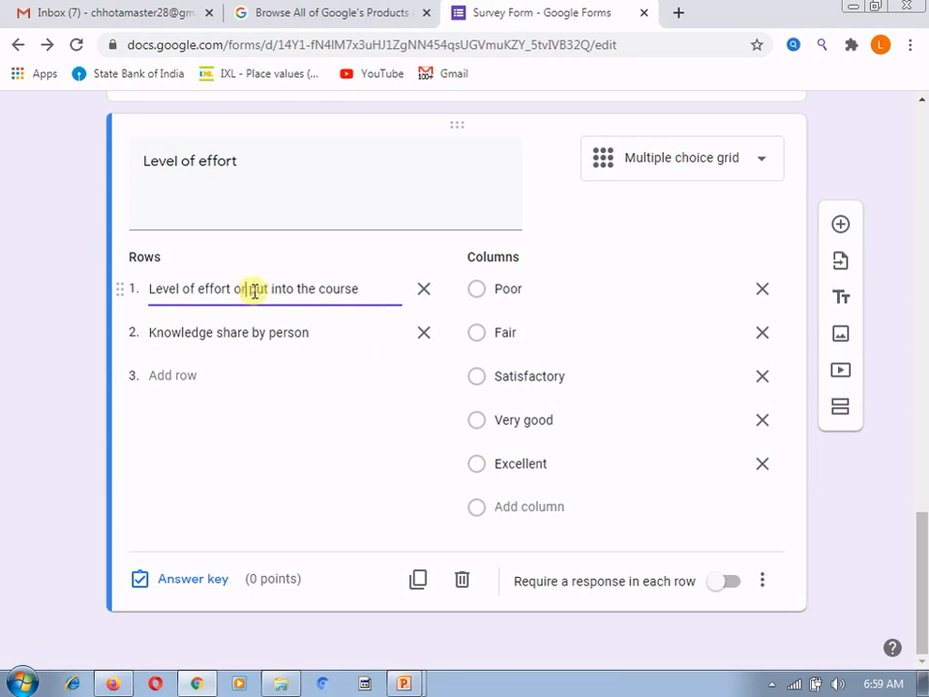
text(g)
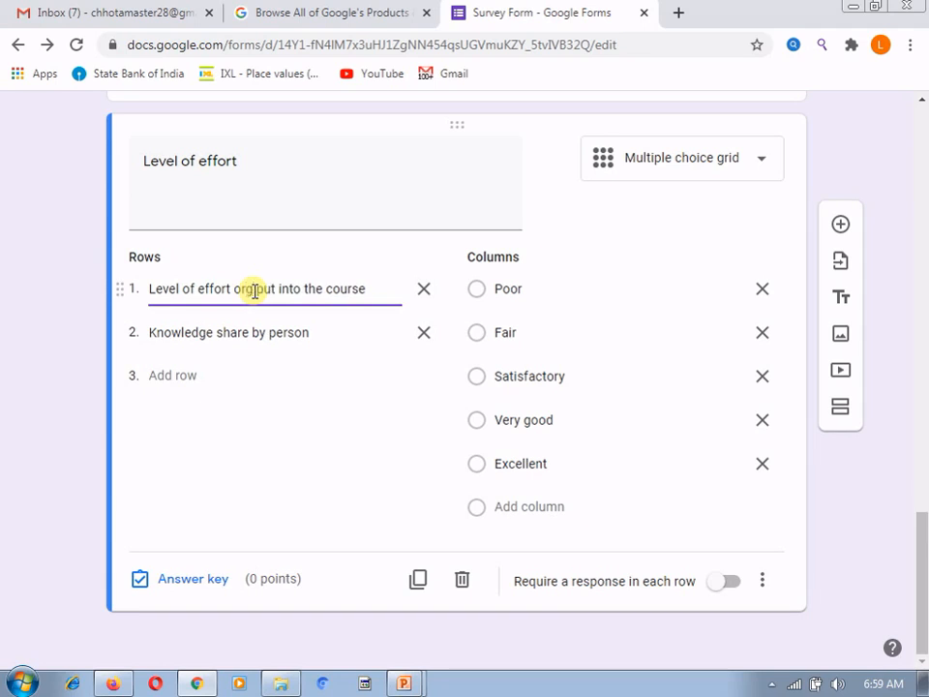
text(anizer)
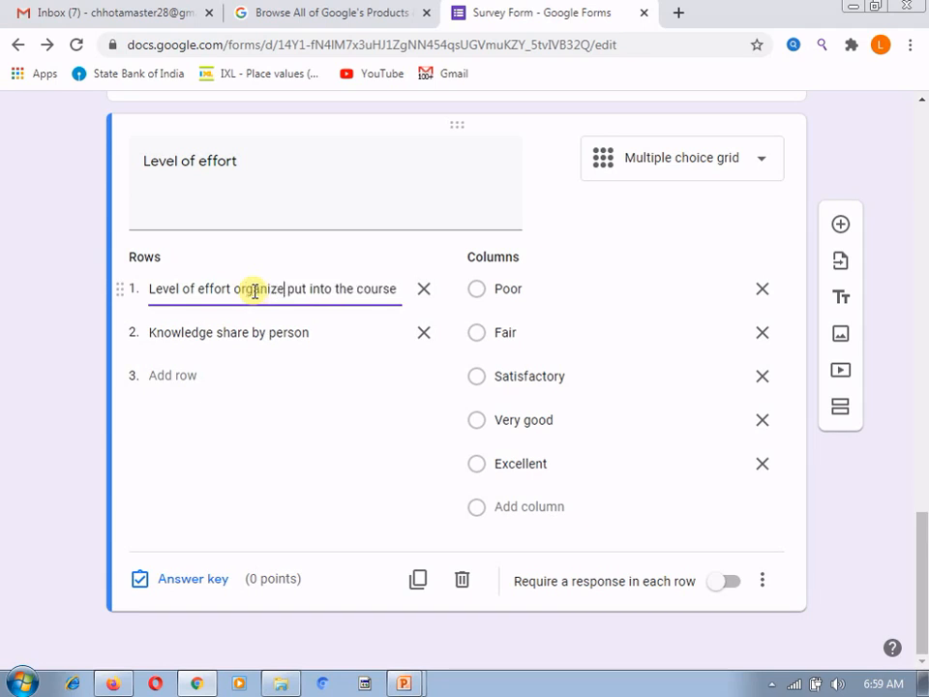
click(272, 421)
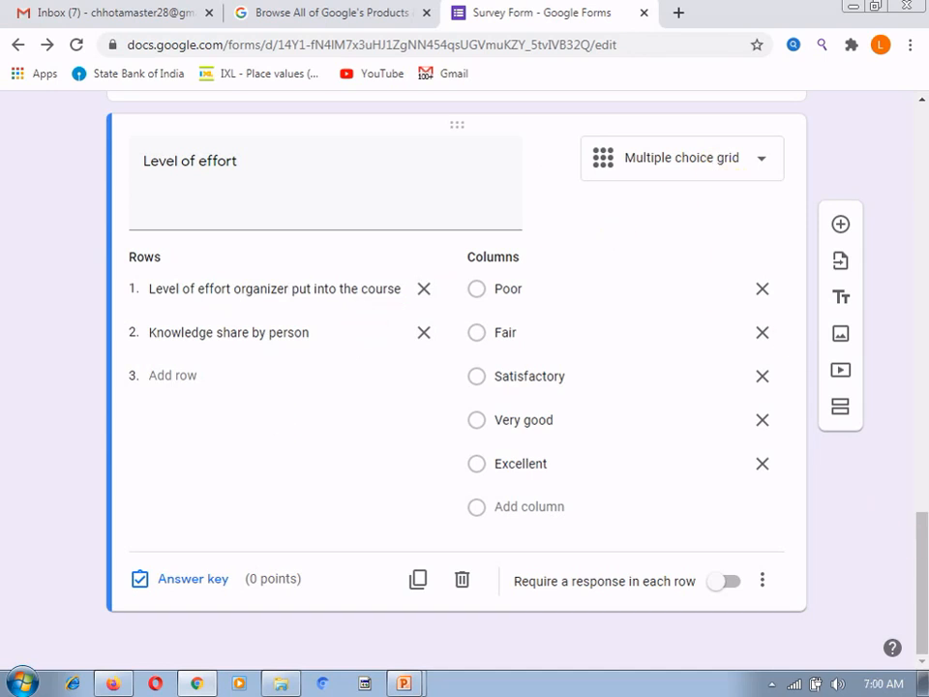
- Preview the form and examine the Level of effort grid at its end
drag(923, 550, 924, 121)
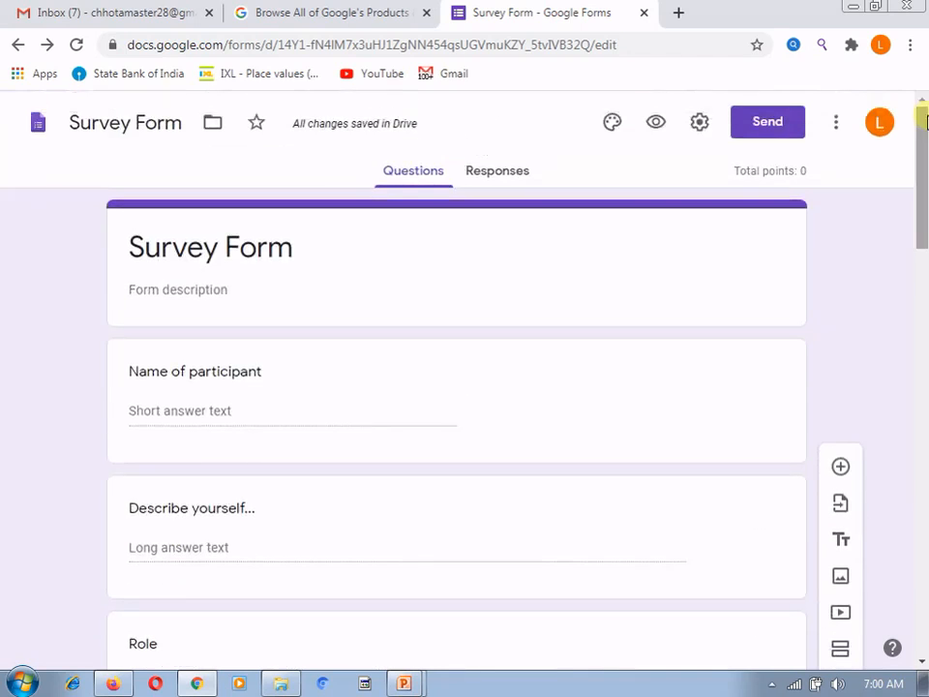
click(657, 124)
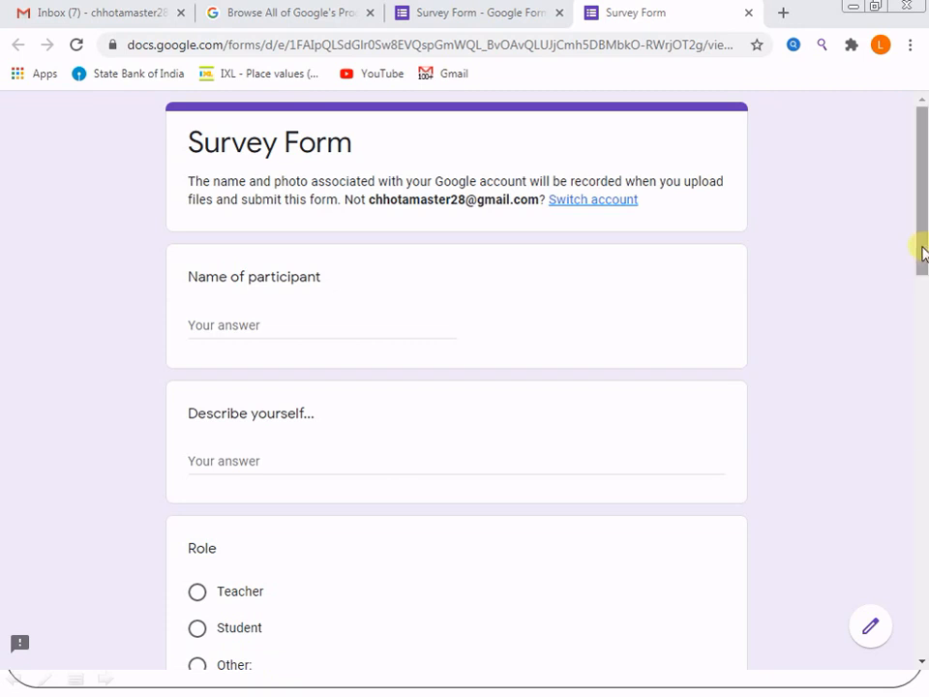
drag(923, 250, 923, 634)
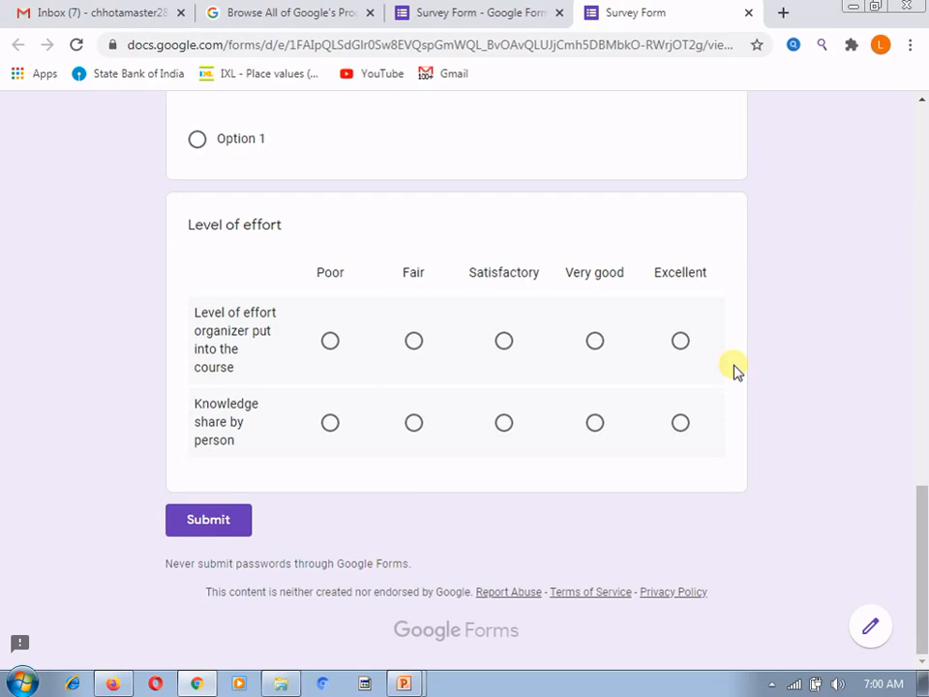
- Close the form preview and return to the Level of effort grid in the form editor
drag(922, 524, 922, 137)
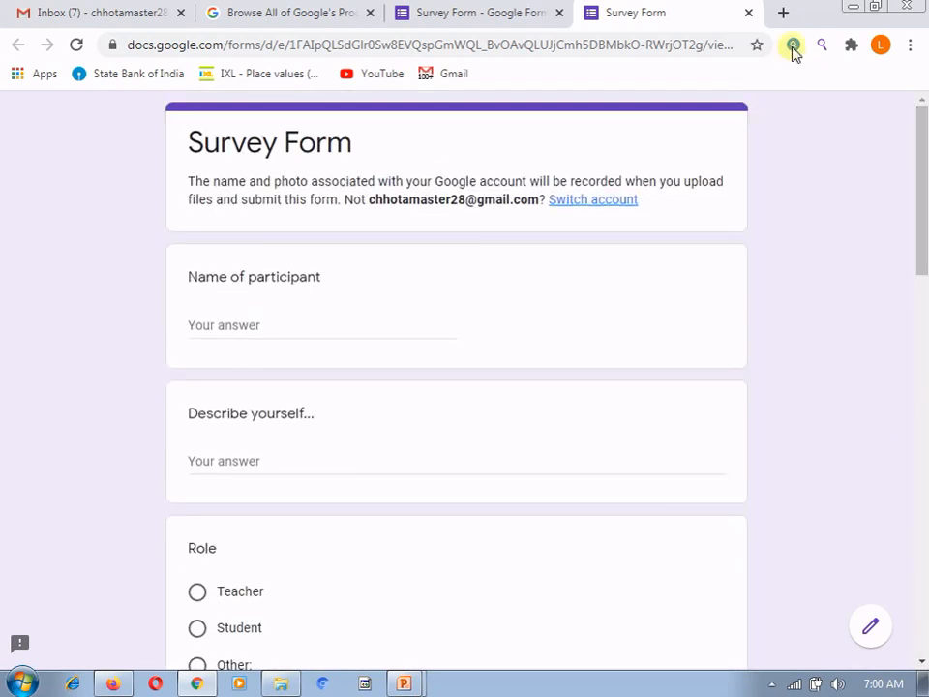
click(748, 14)
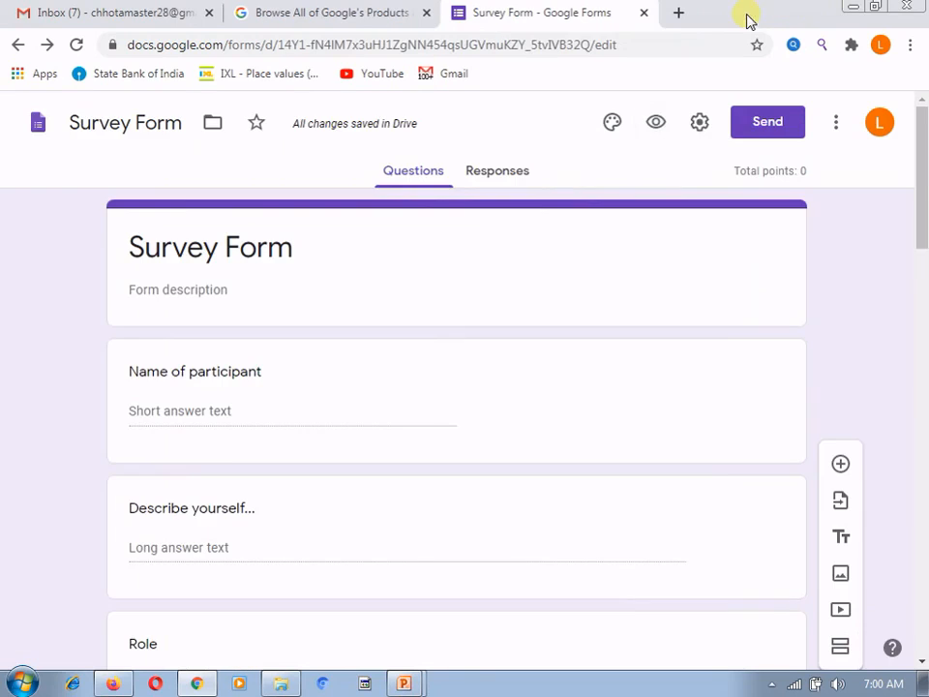
drag(924, 174, 923, 576)
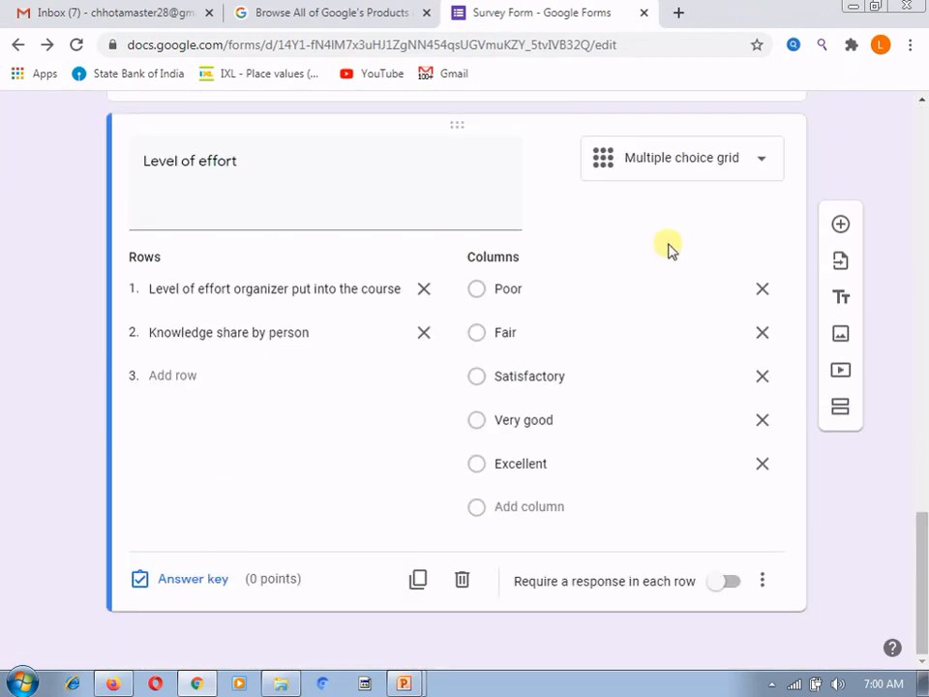
click(669, 165)
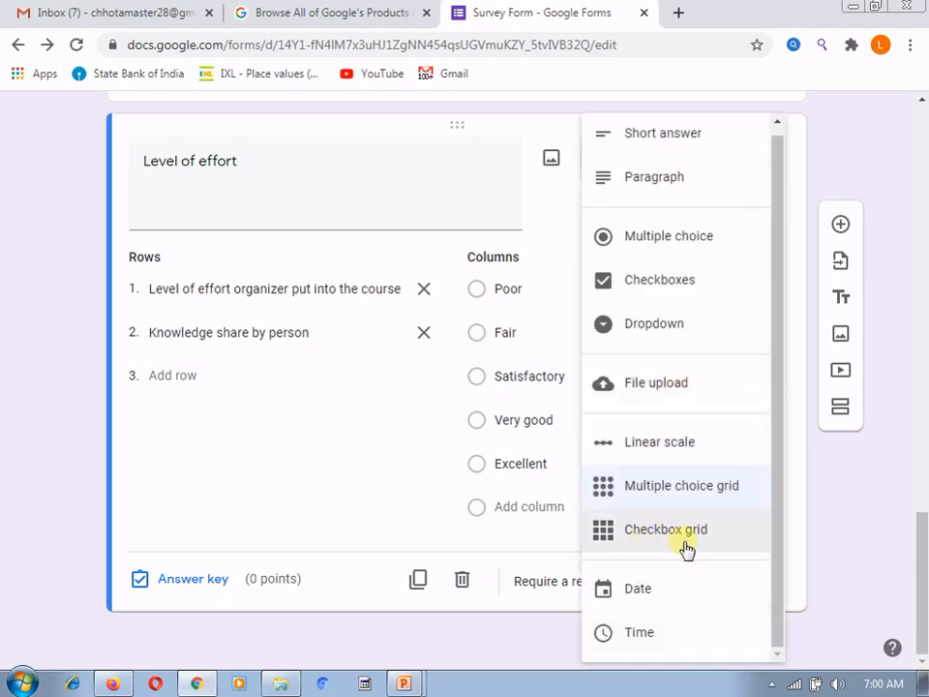
click(642, 590)
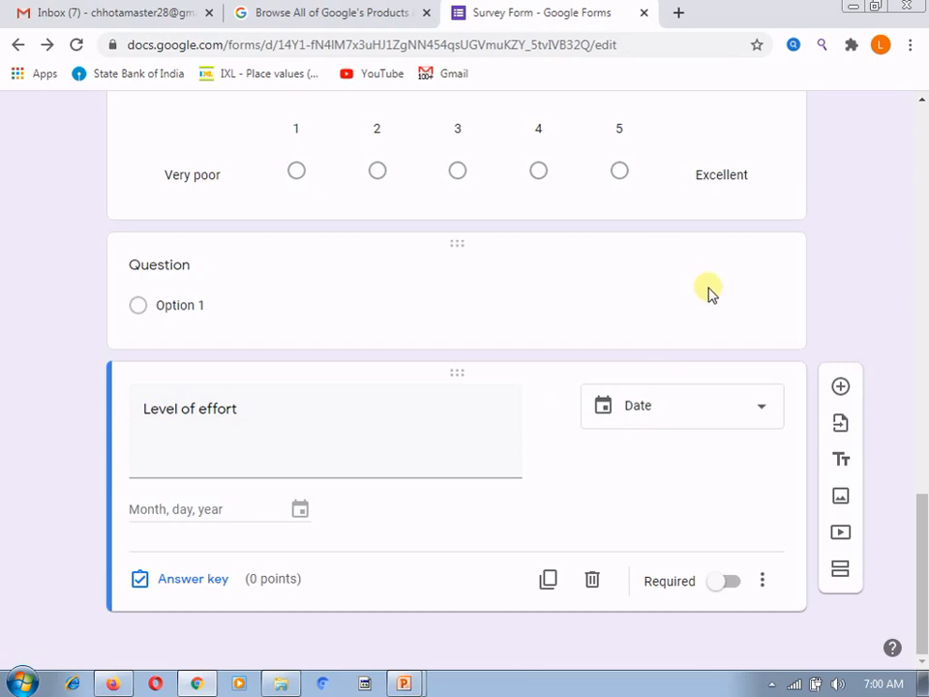
key(ctrl+z)
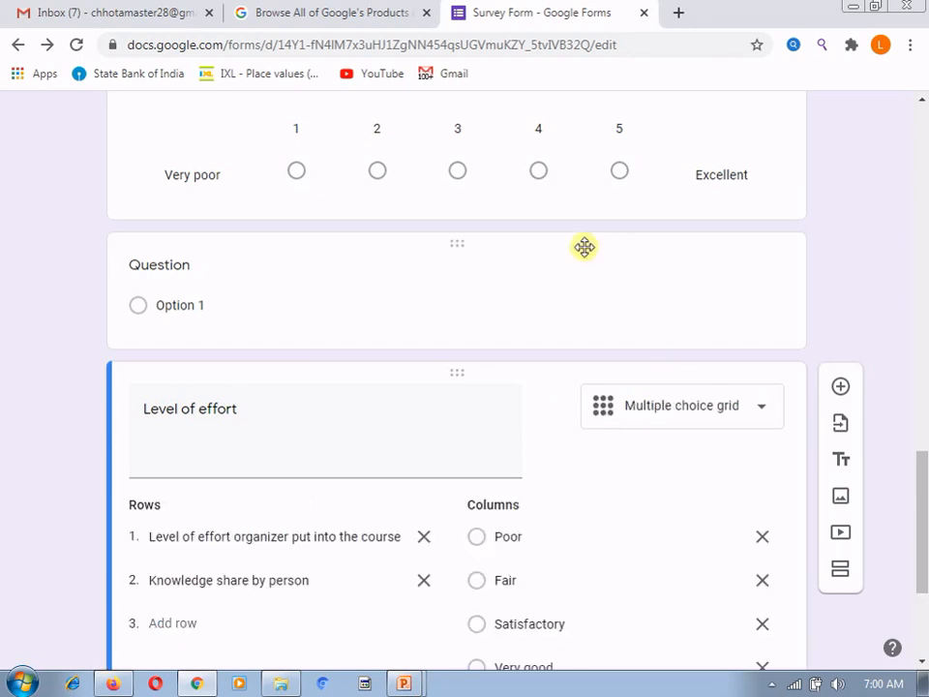
- Change the untitled multiple choice question above the Level of effort grid to the Date type
click(494, 266)
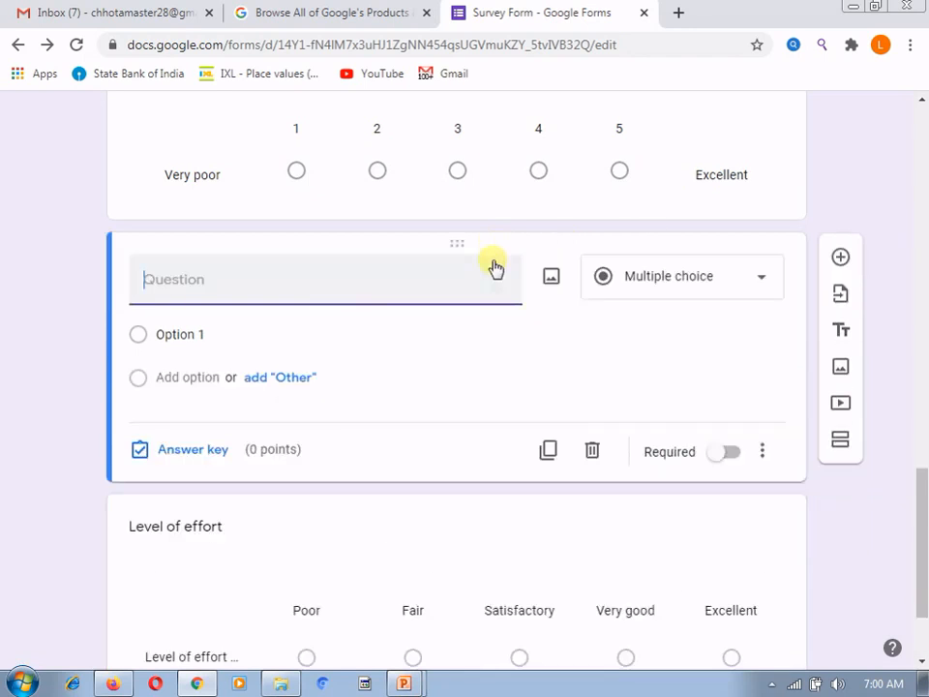
click(665, 274)
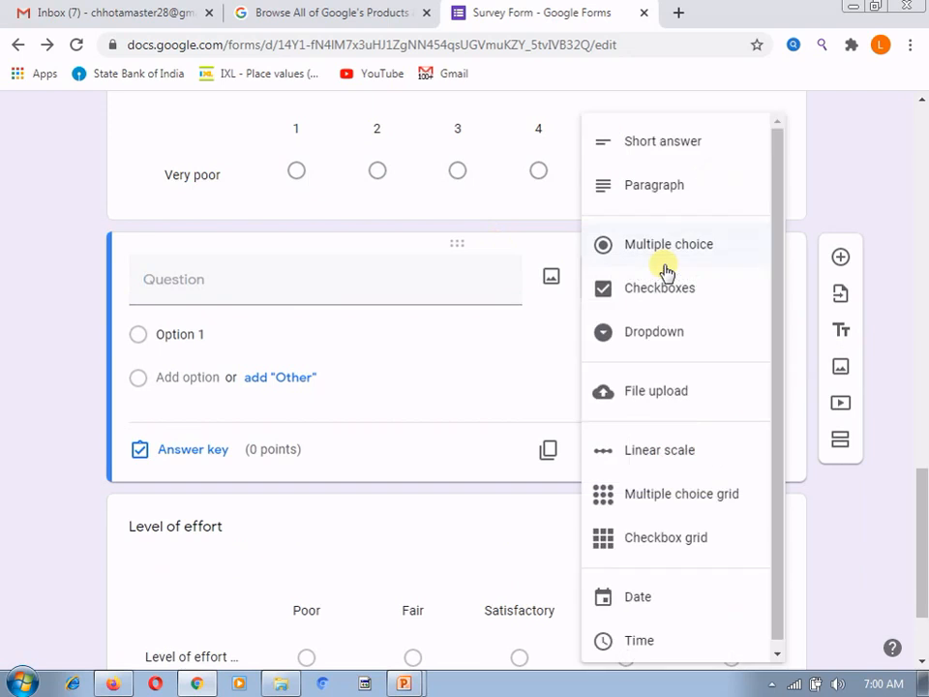
click(659, 597)
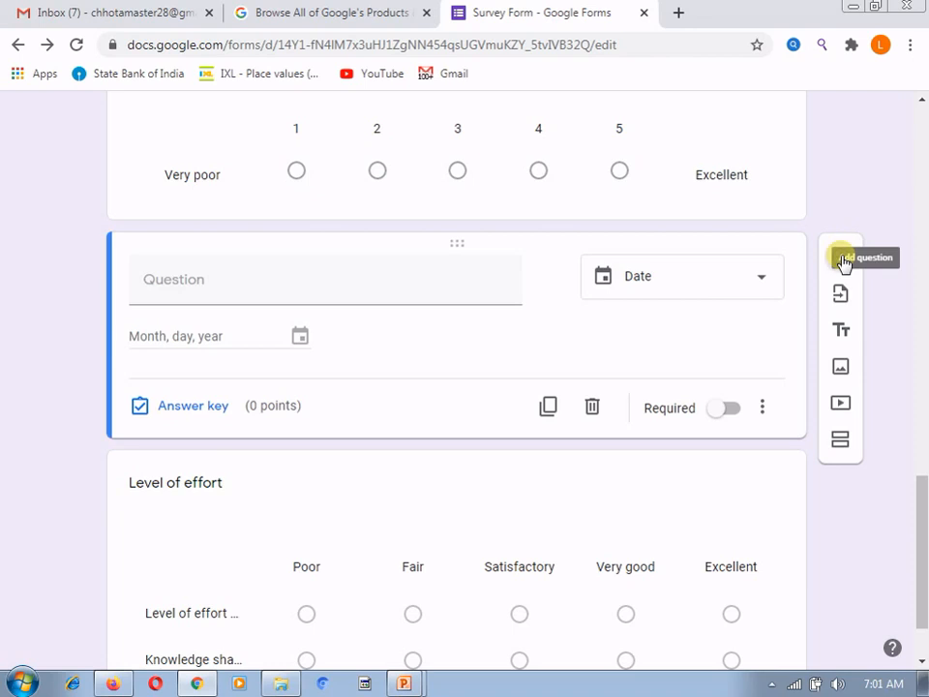
- Add a new question below the Date question and set its type to Time
click(842, 259)
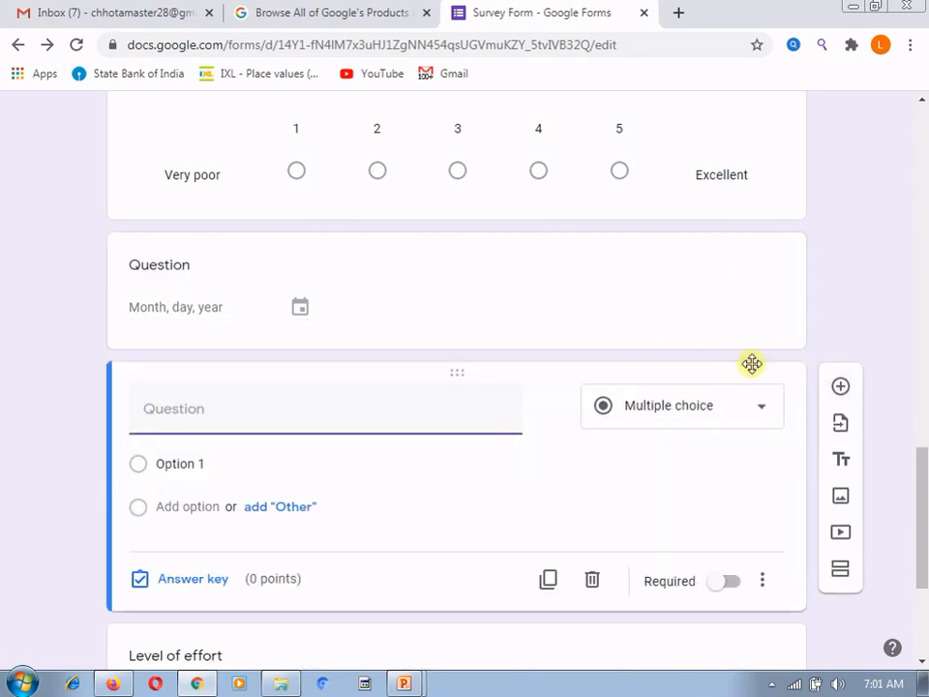
click(760, 414)
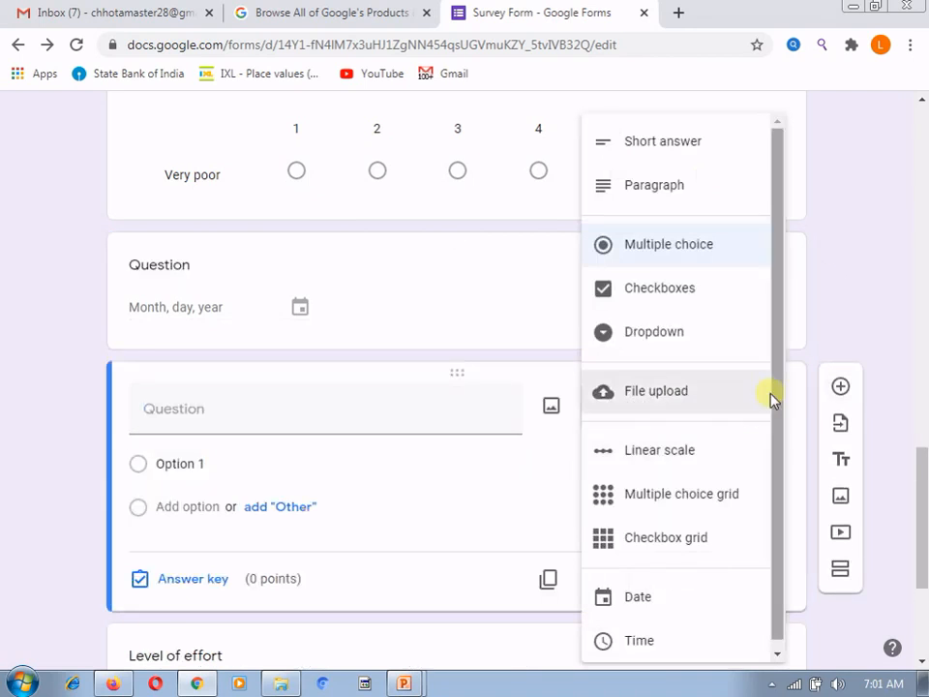
drag(777, 384, 776, 416)
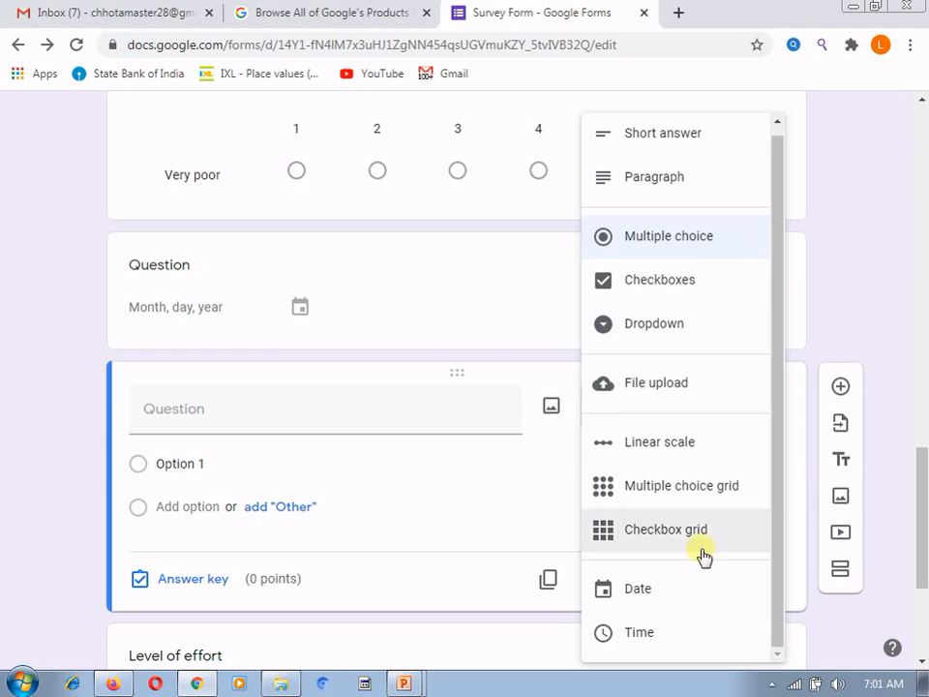
click(657, 649)
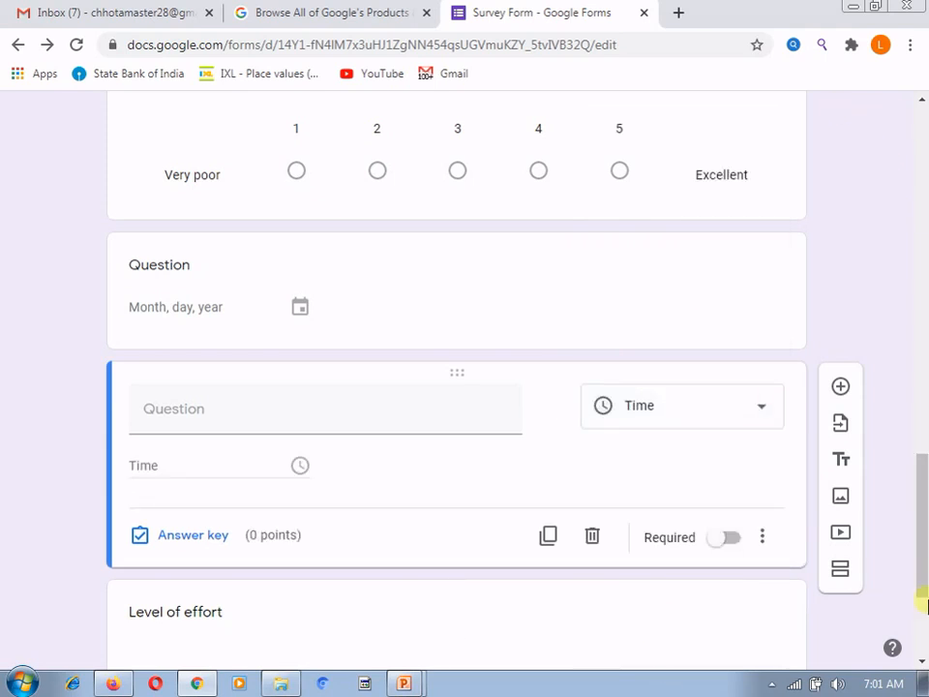
- Preview the form and try out the Date question by picking February 2020 in its calendar
drag(923, 564, 925, 177)
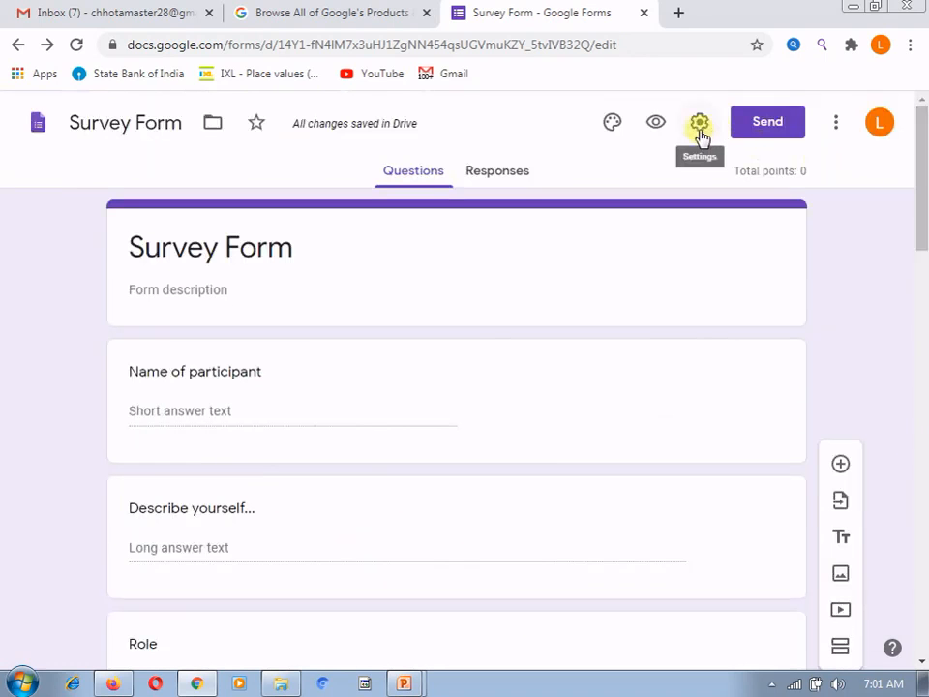
click(655, 128)
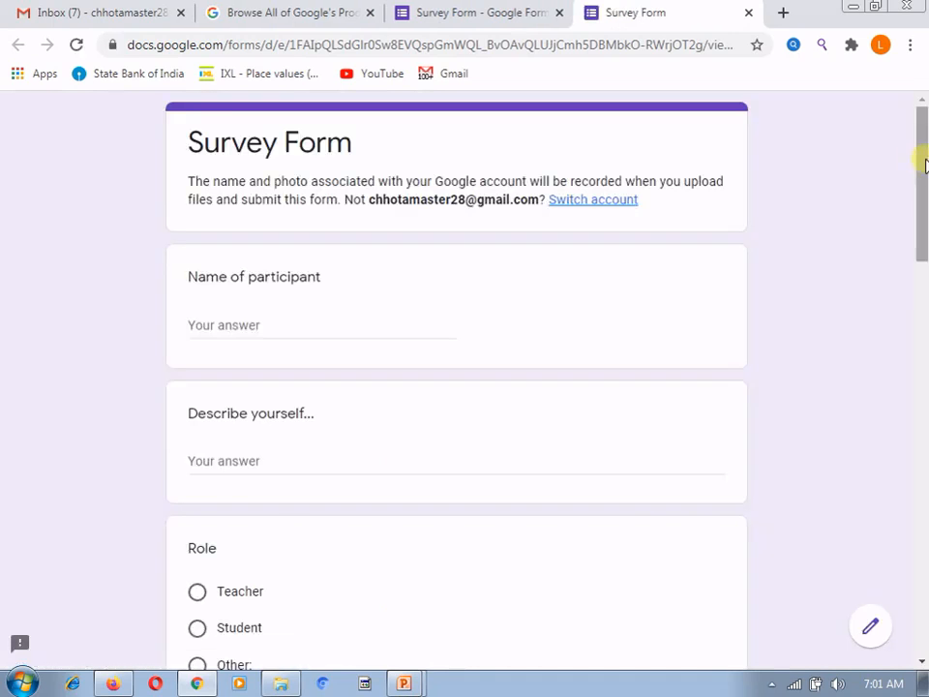
drag(924, 166, 923, 473)
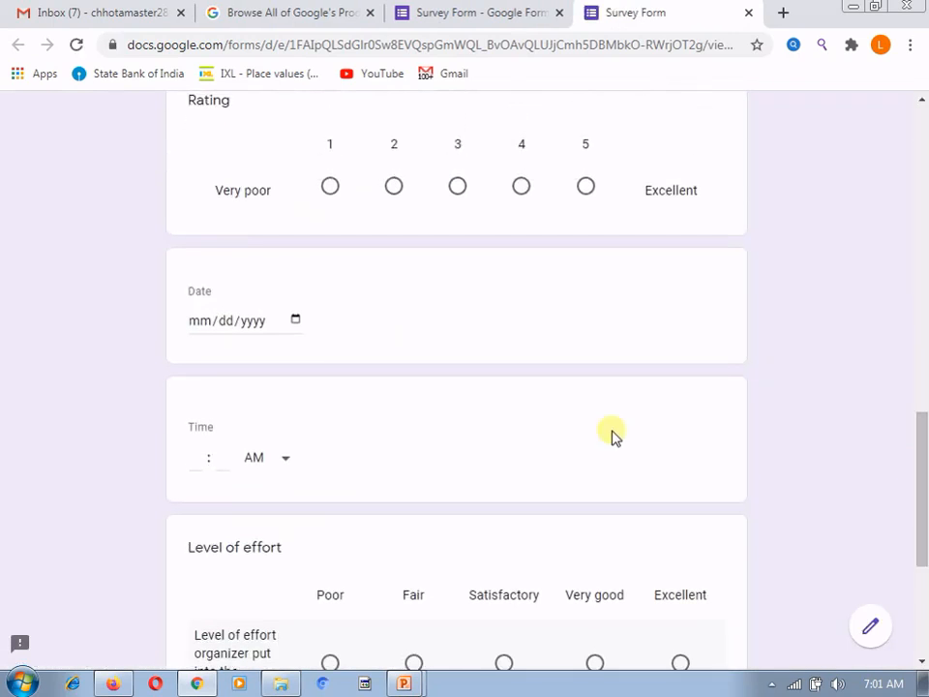
click(291, 322)
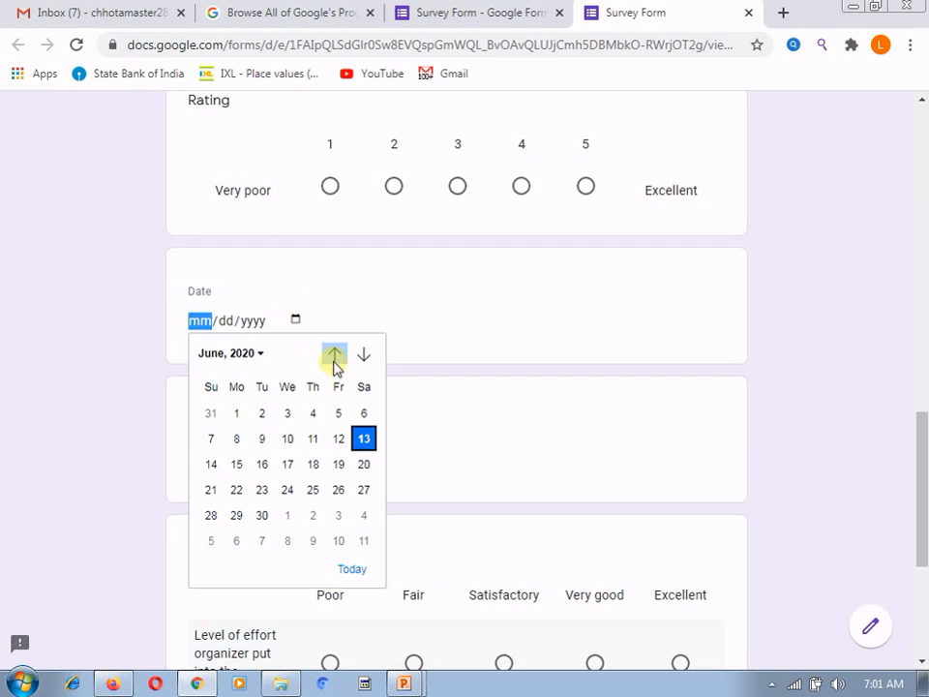
click(262, 356)
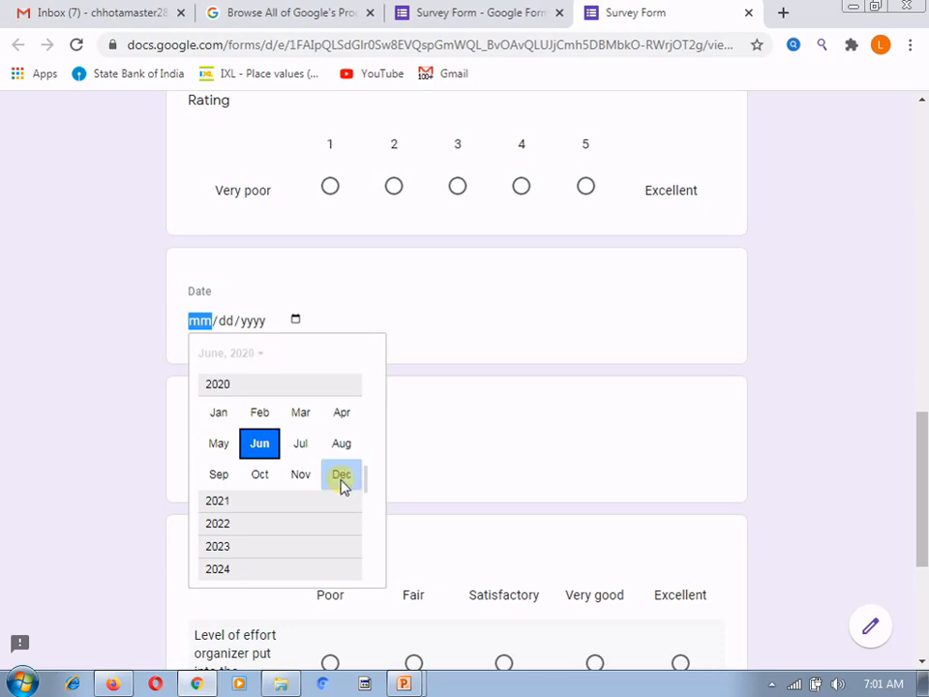
click(255, 422)
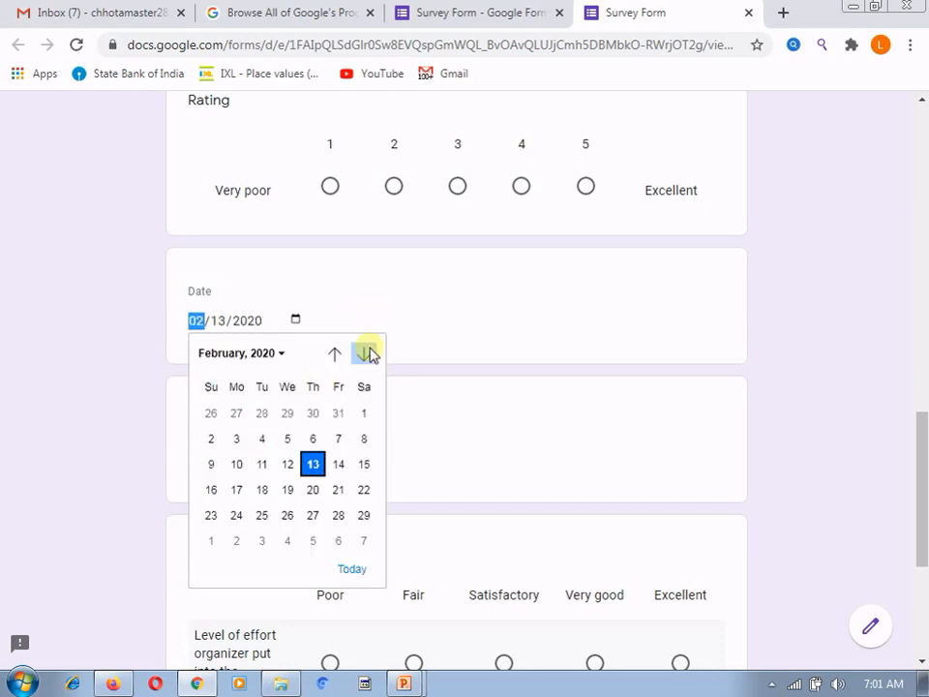
click(724, 446)
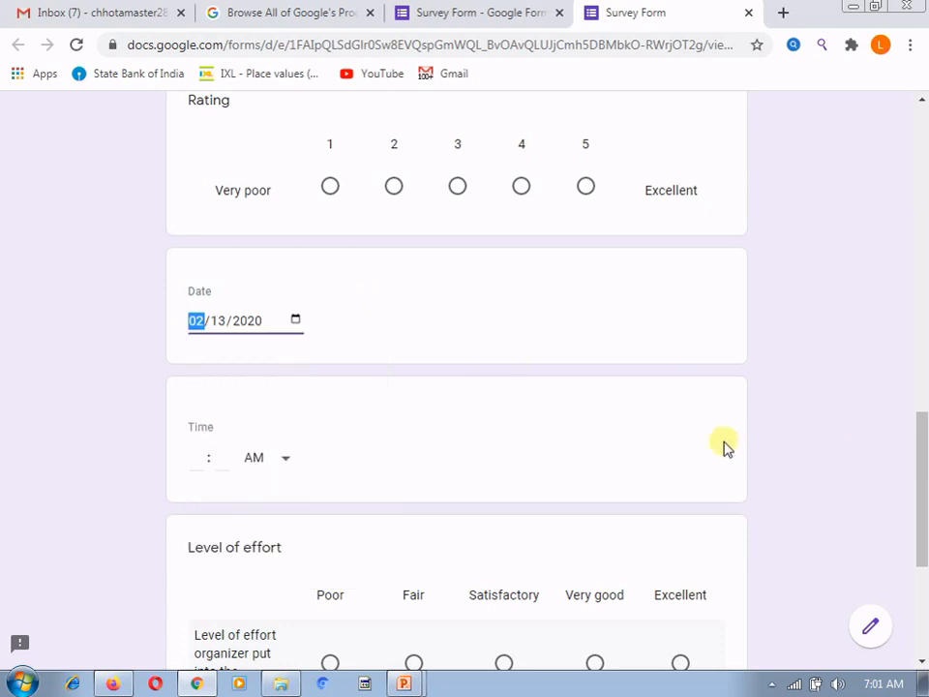
click(724, 446)
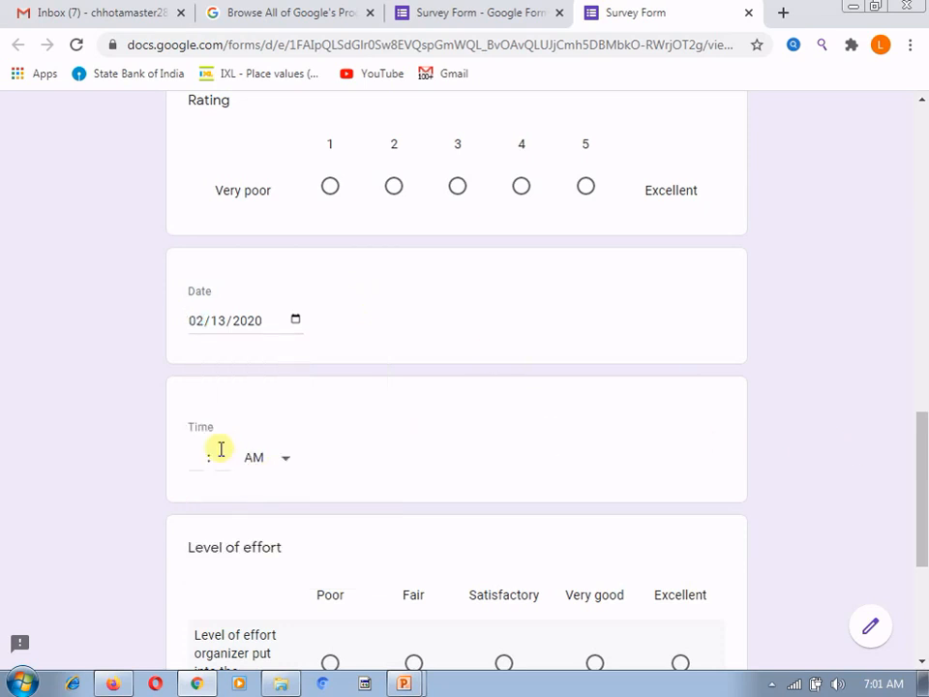
- Check the Time question's AM/PM choices in the preview, then leave the preview without keeping the trial answers
click(281, 470)
click(280, 471)
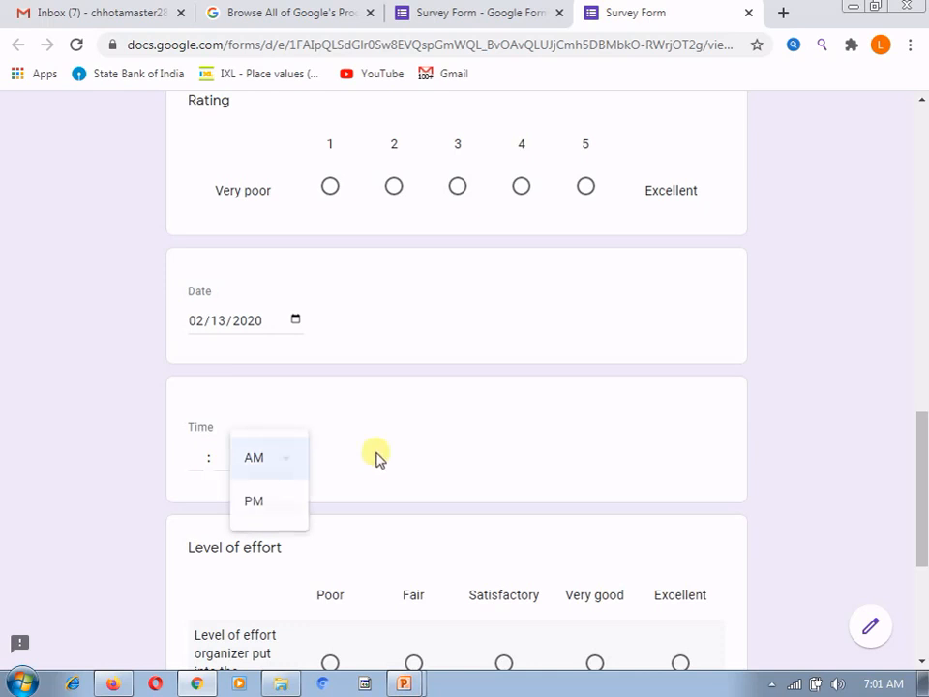
drag(924, 503, 924, 109)
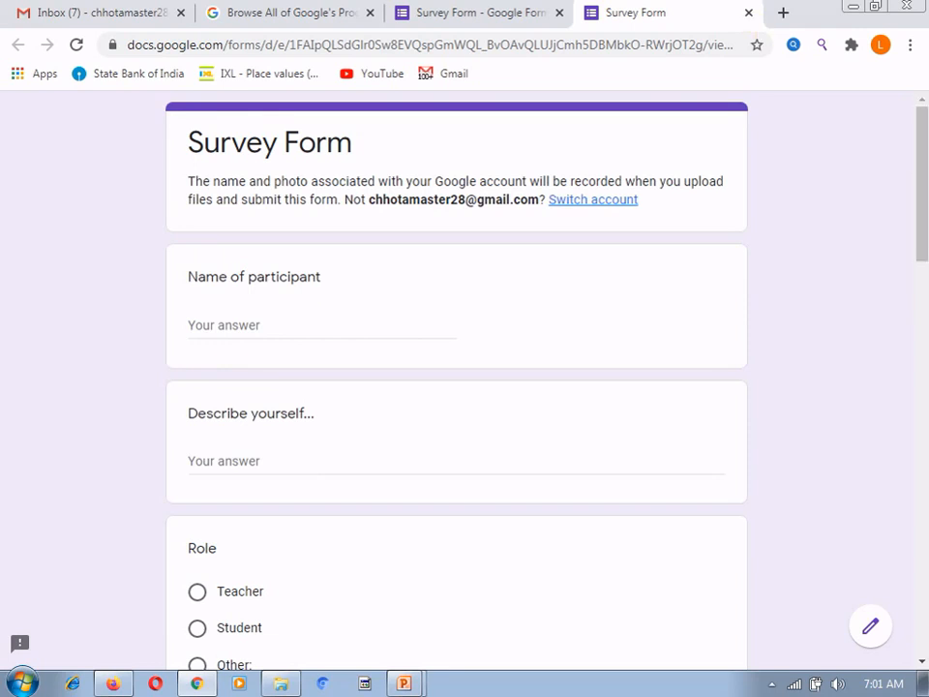
click(748, 14)
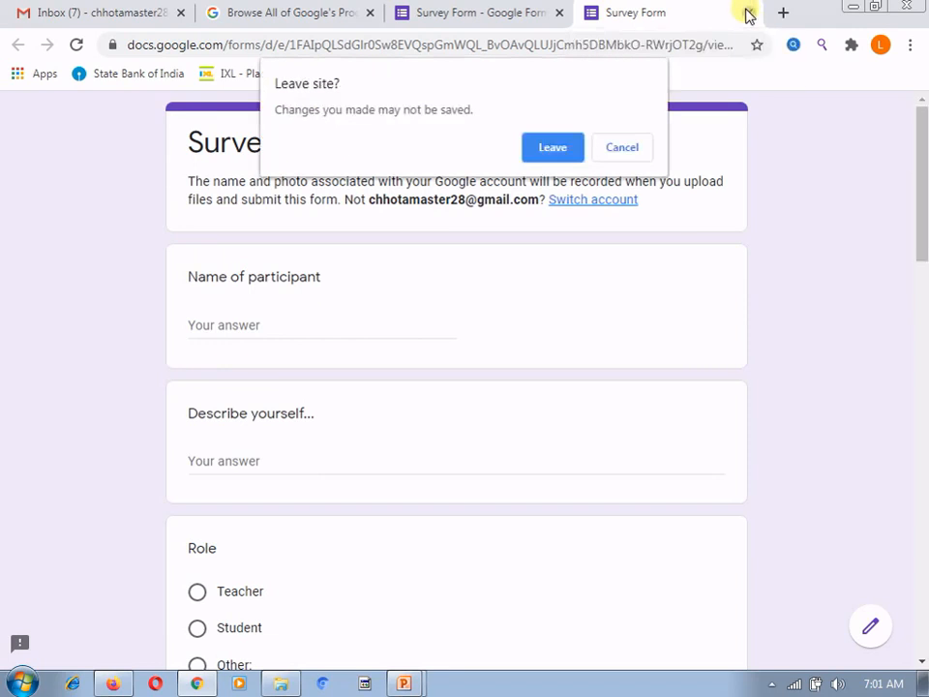
click(555, 149)
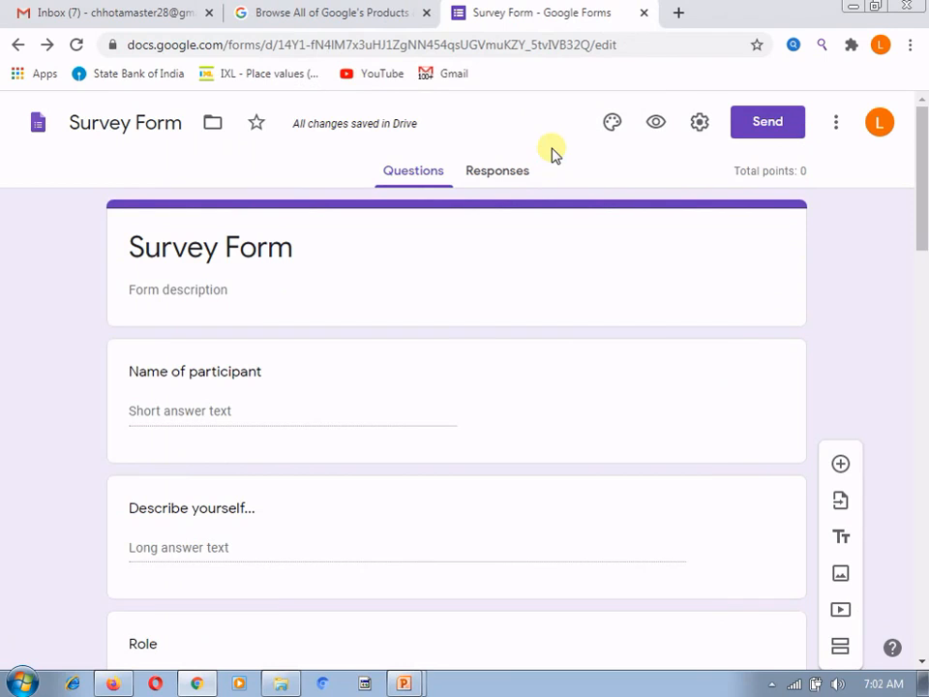
- In the form settings, enable email address collection, set response receipts to Always and limit respondents to 1 response
click(700, 124)
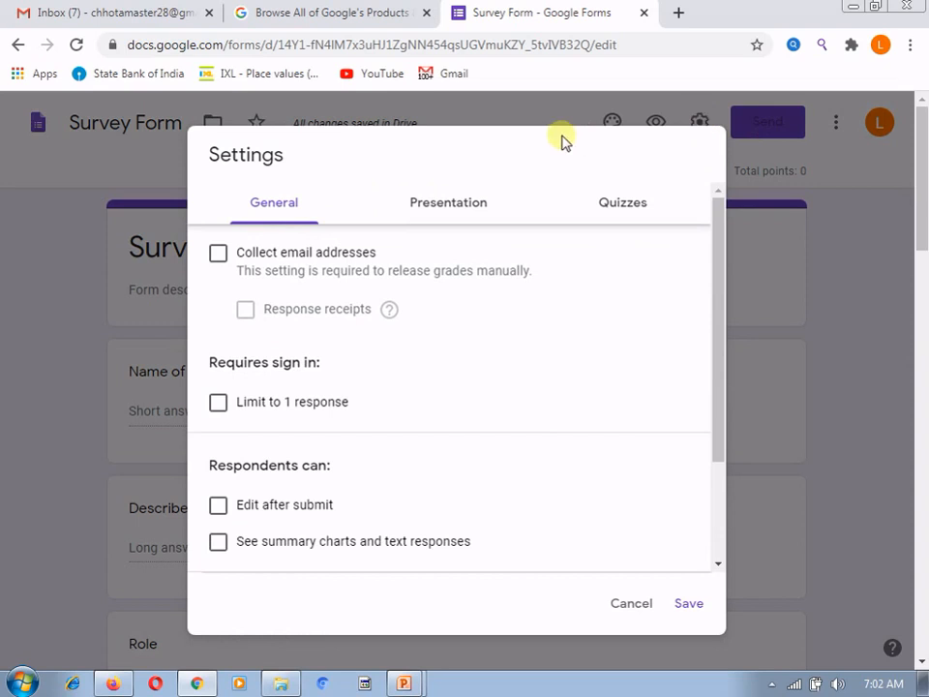
click(241, 255)
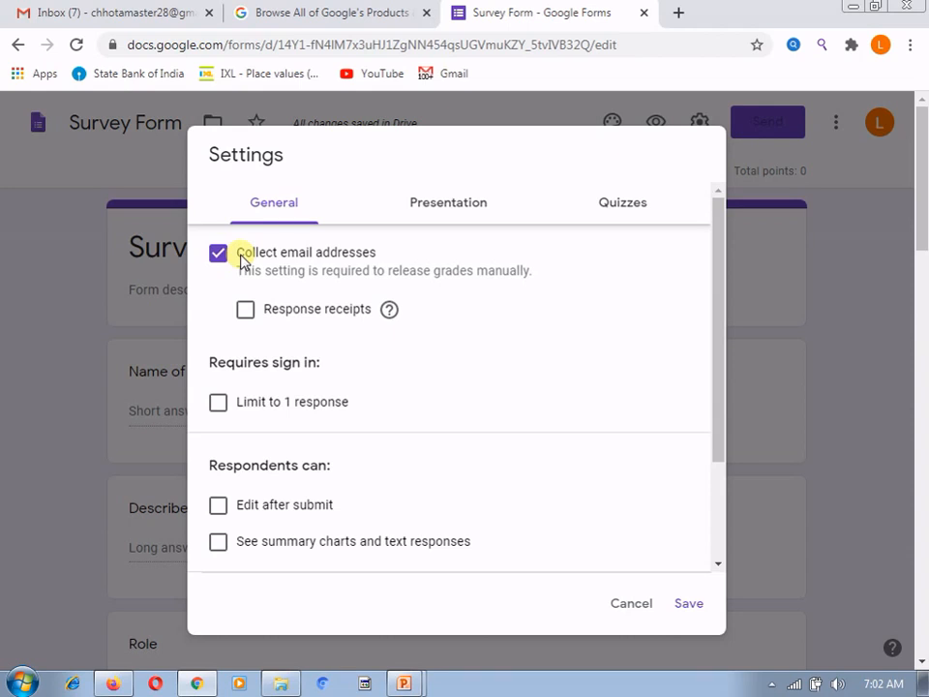
click(310, 320)
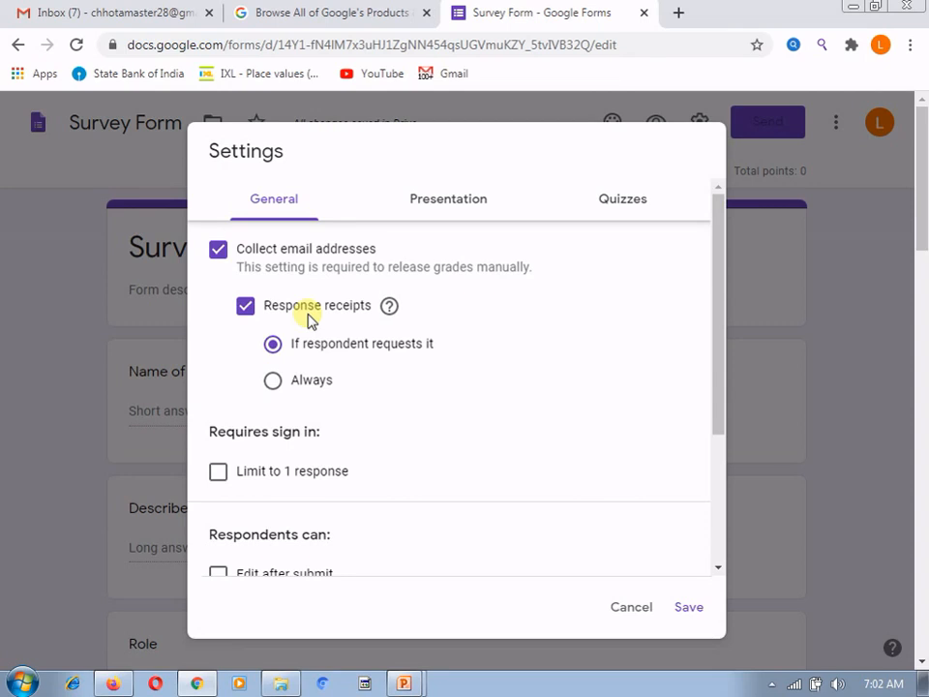
click(299, 381)
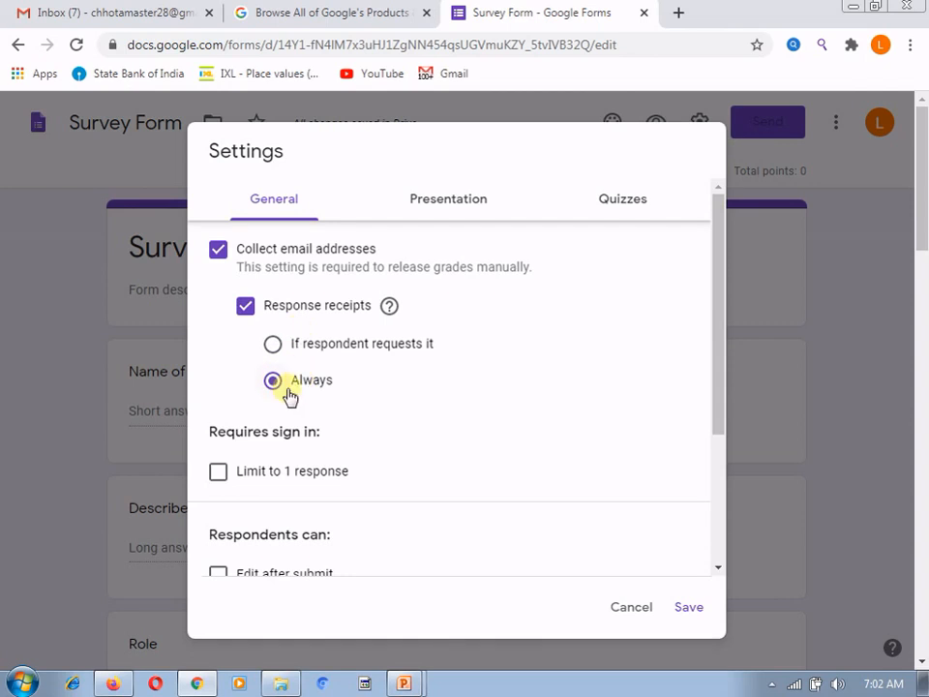
click(274, 471)
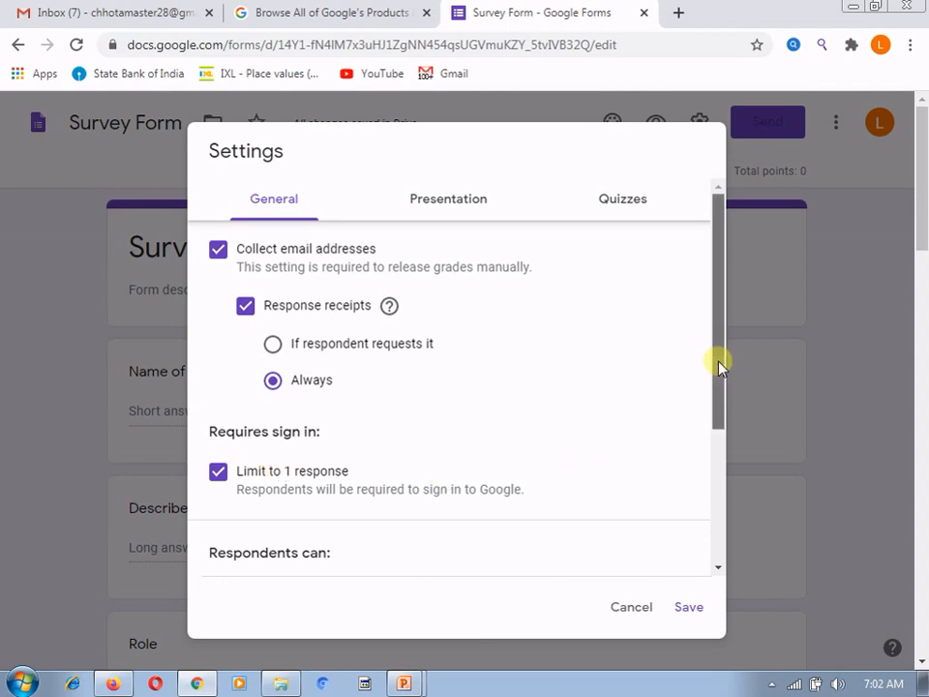
- Review the remaining general, presentation and quiz settings, then close the settings without saving
drag(719, 363, 746, 483)
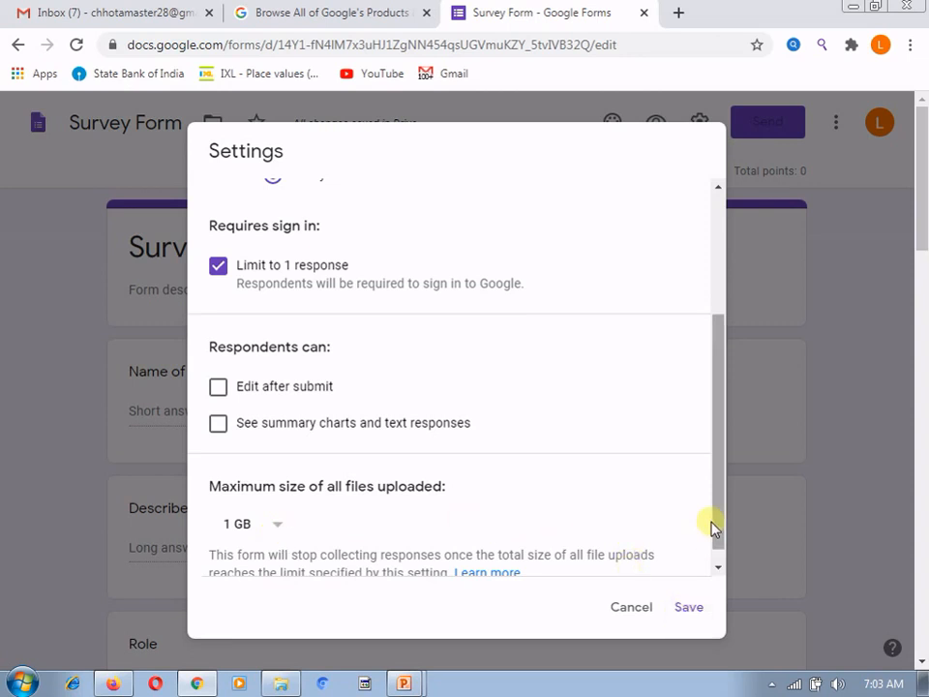
drag(717, 520, 713, 343)
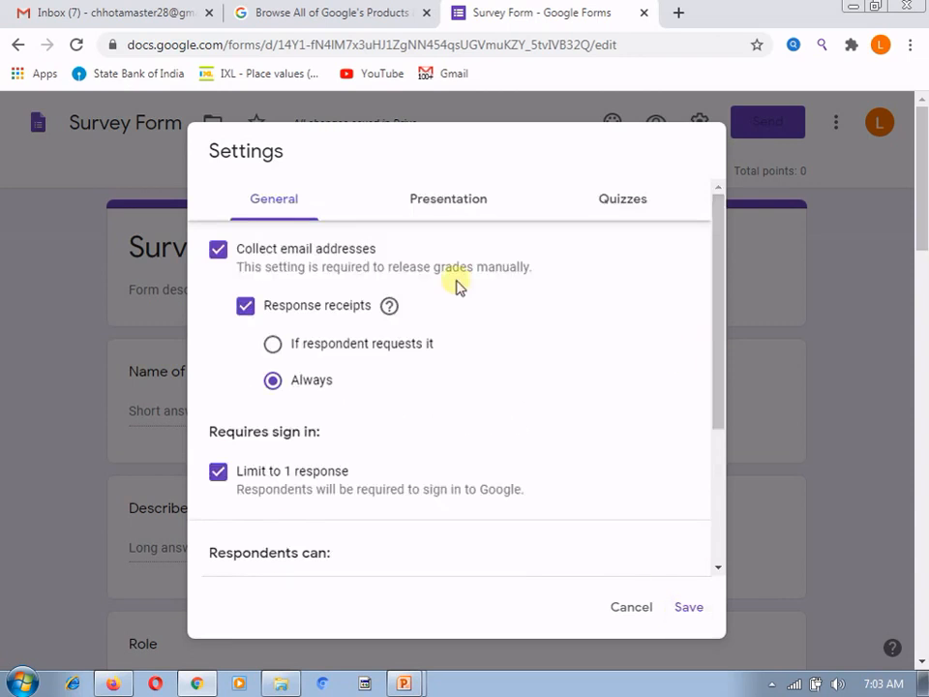
click(457, 201)
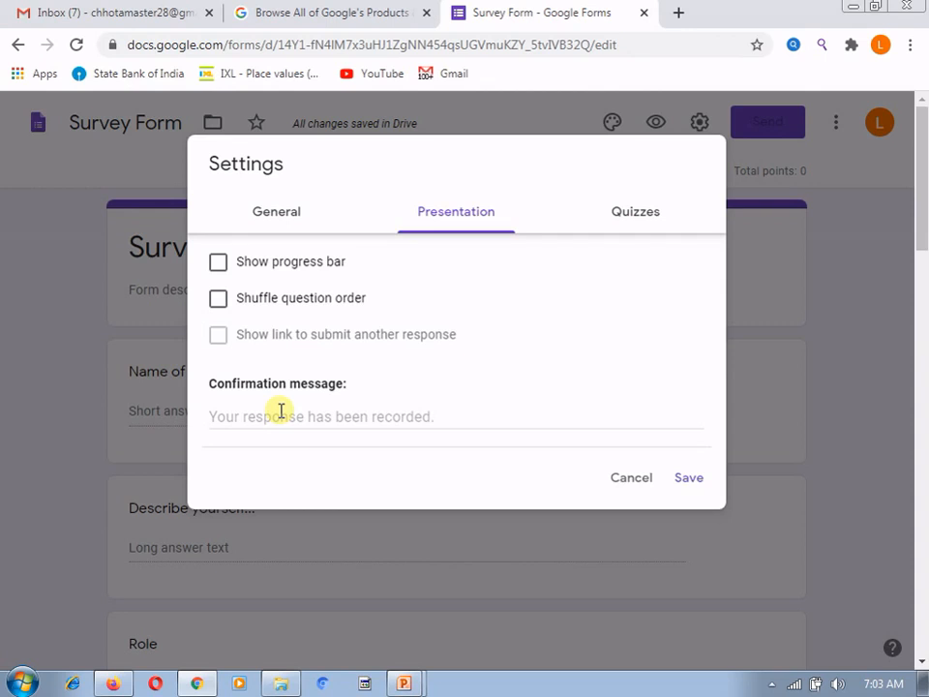
click(647, 229)
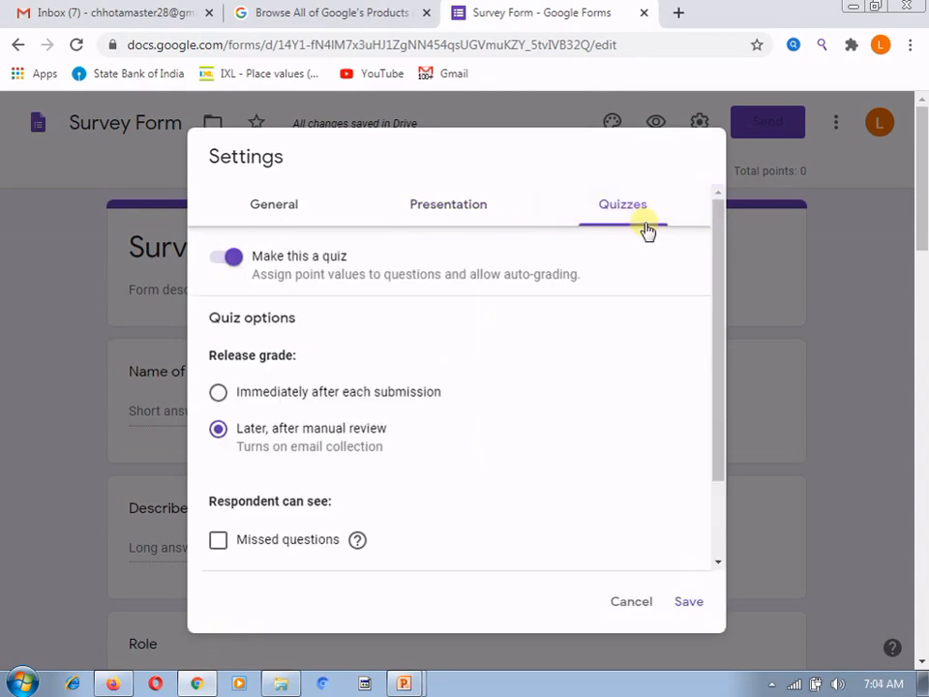
click(630, 602)
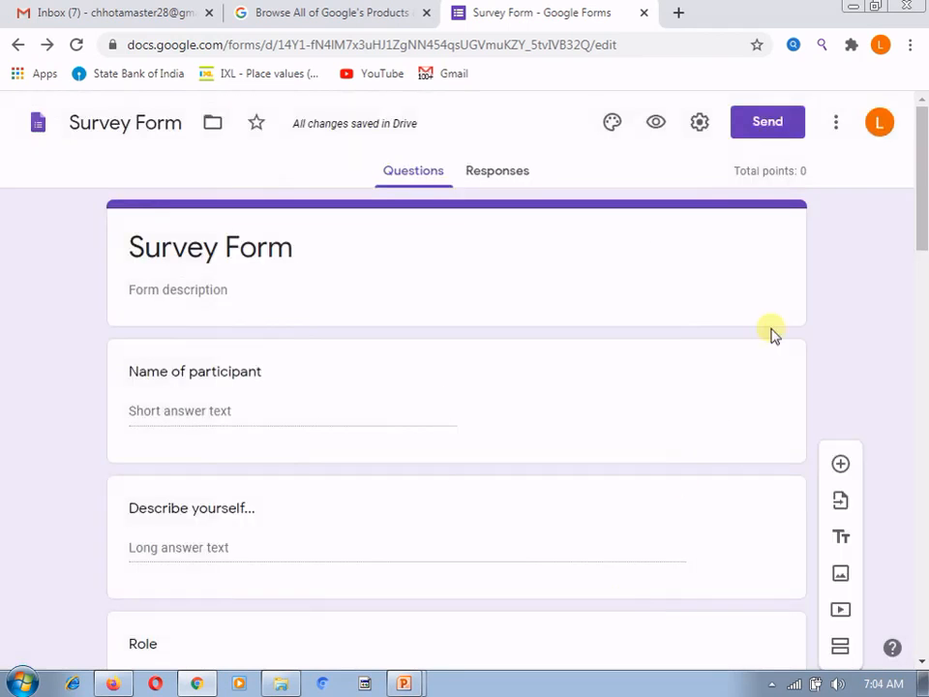
- Send the survey form by email to the suggested contact, keeping the default subject and message
click(771, 142)
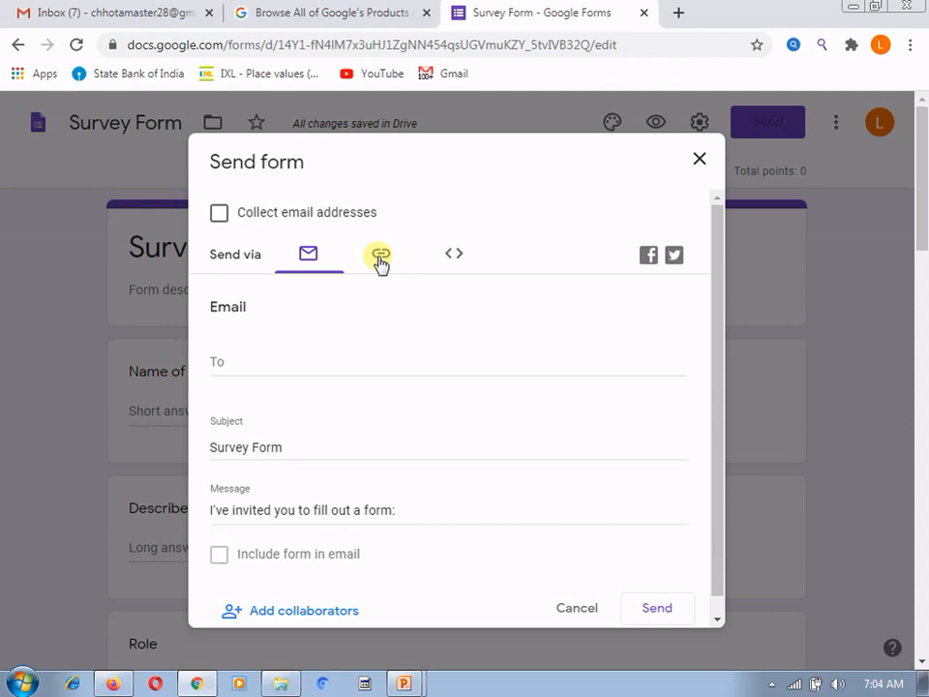
click(239, 362)
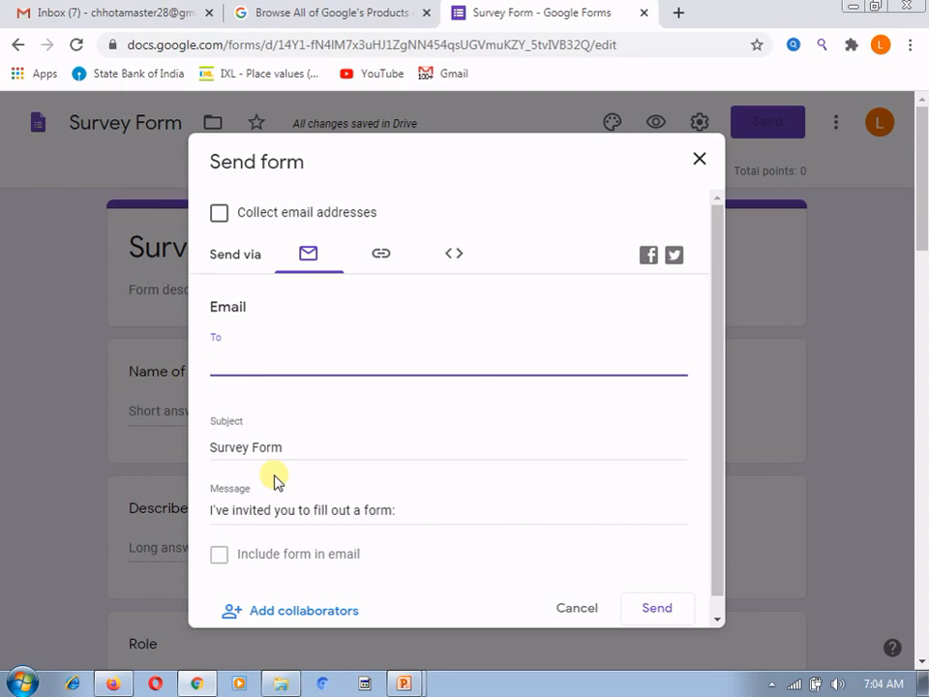
text(k)
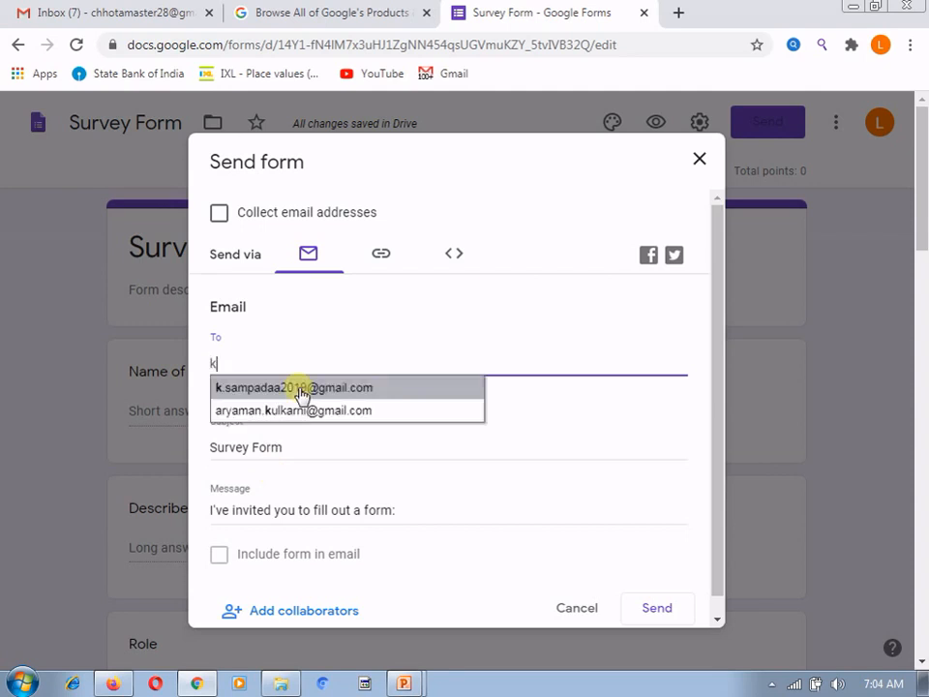
click(301, 395)
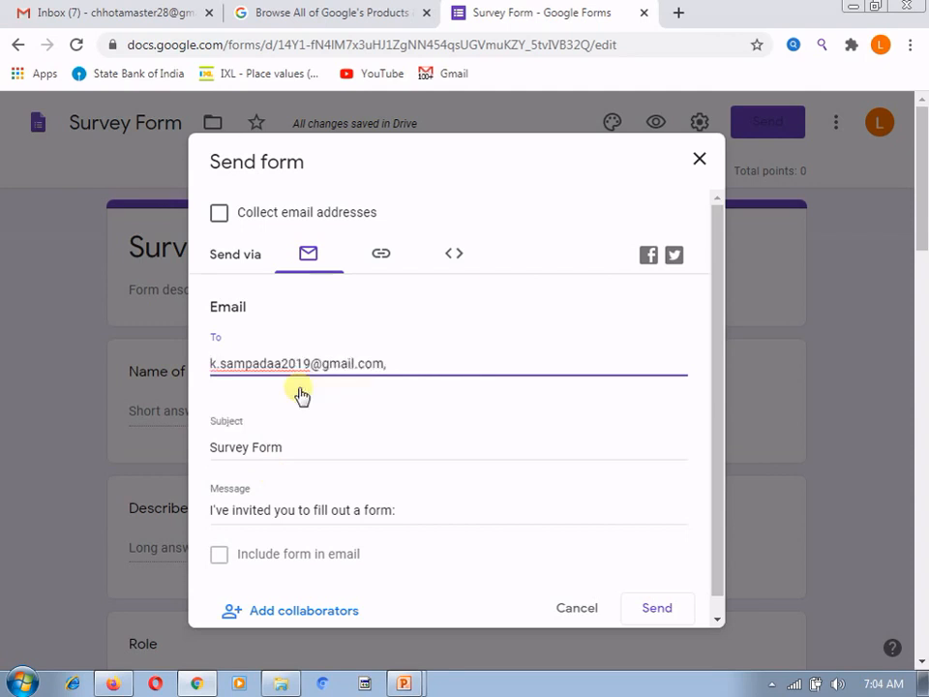
click(270, 560)
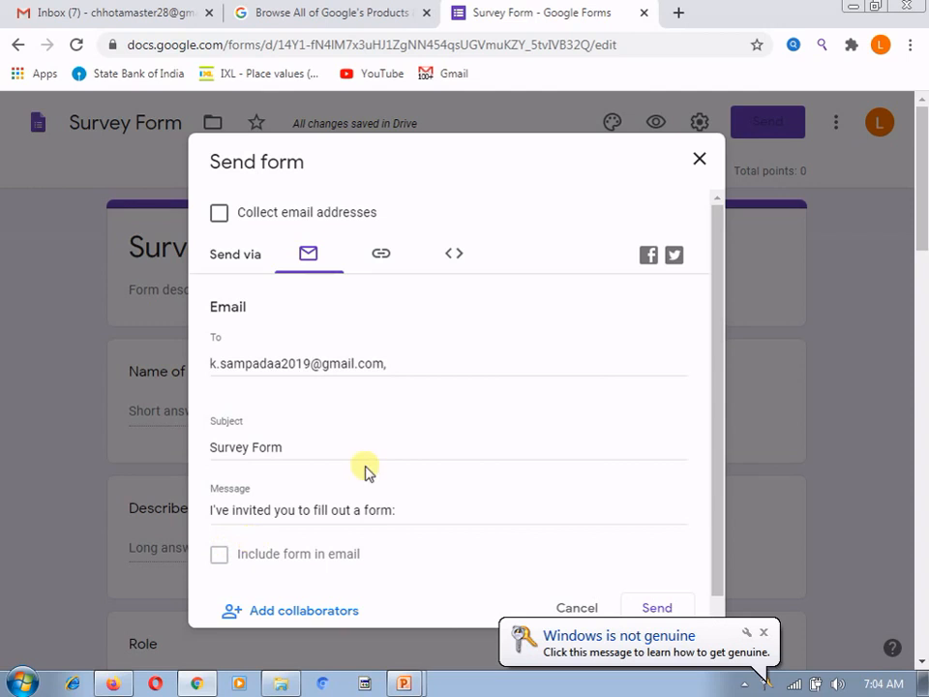
click(654, 607)
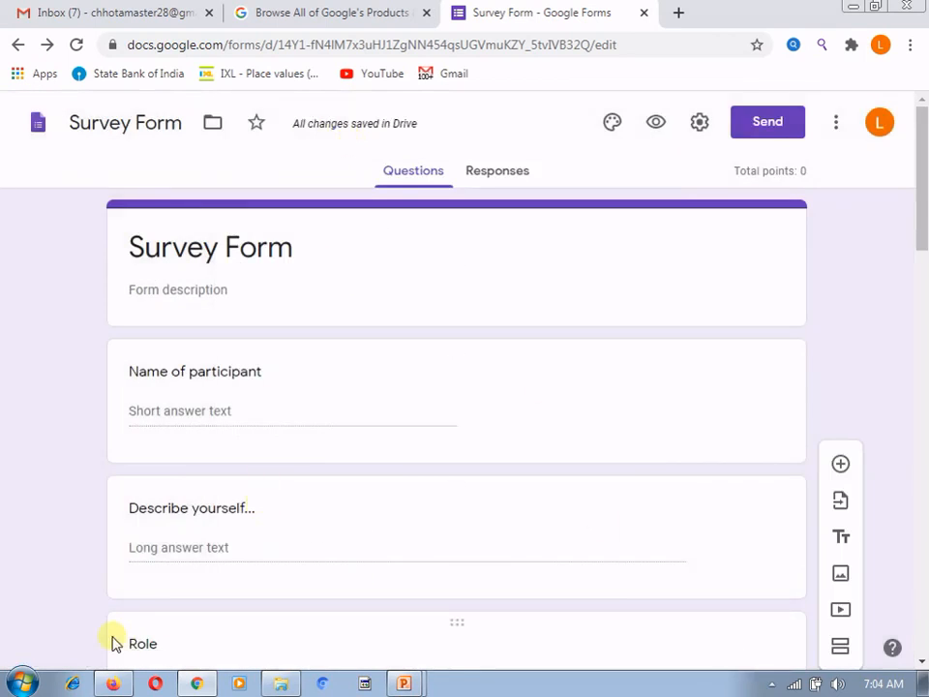
- Switch to the recipient's Gmail in Firefox, refresh the inbox to check for the form invitation, and return to the form in Chrome
click(113, 684)
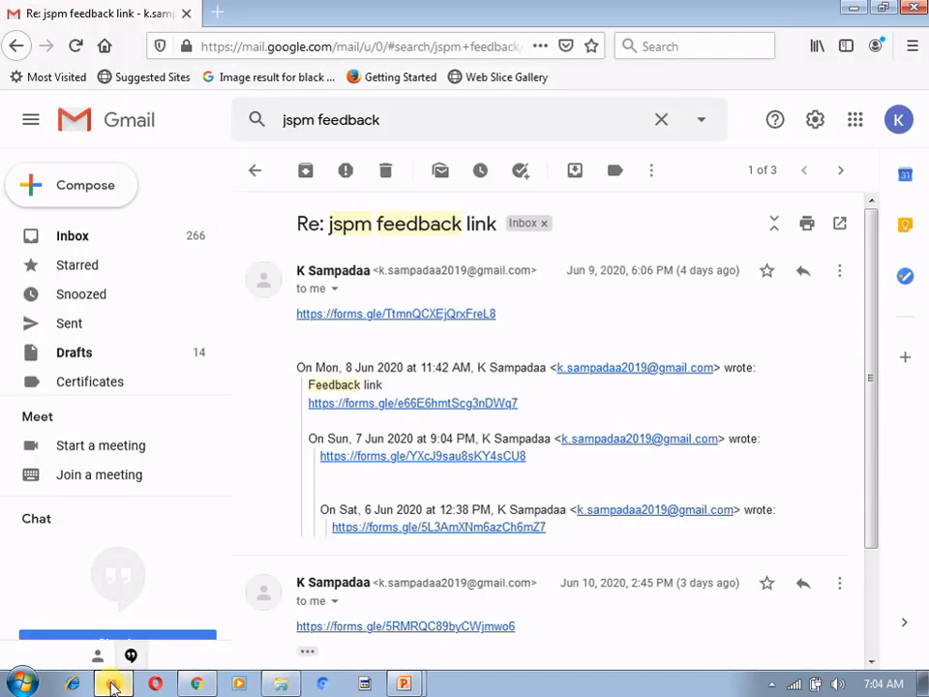
click(63, 238)
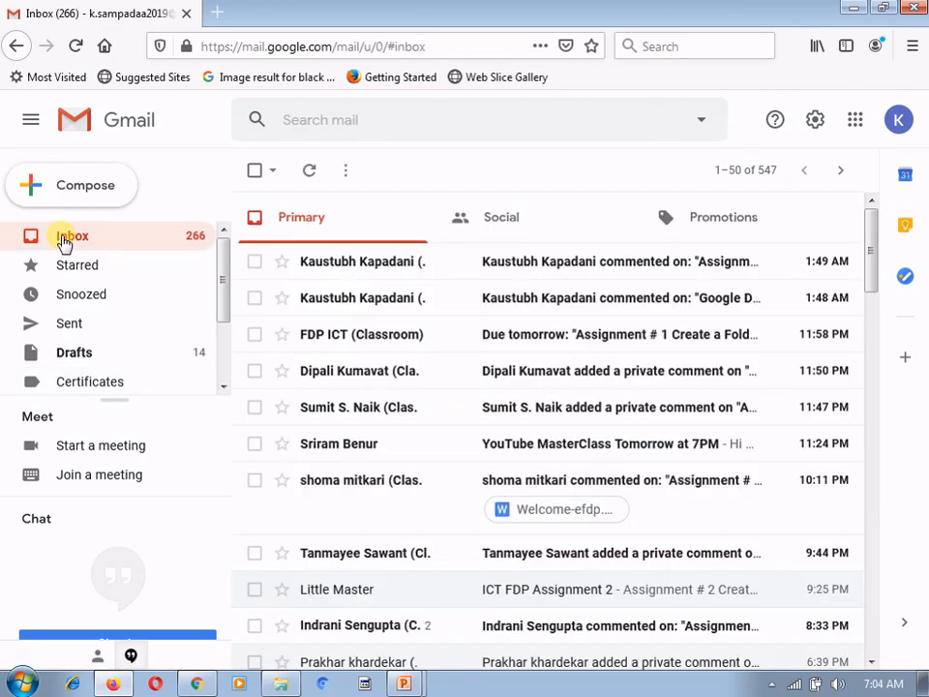
click(64, 242)
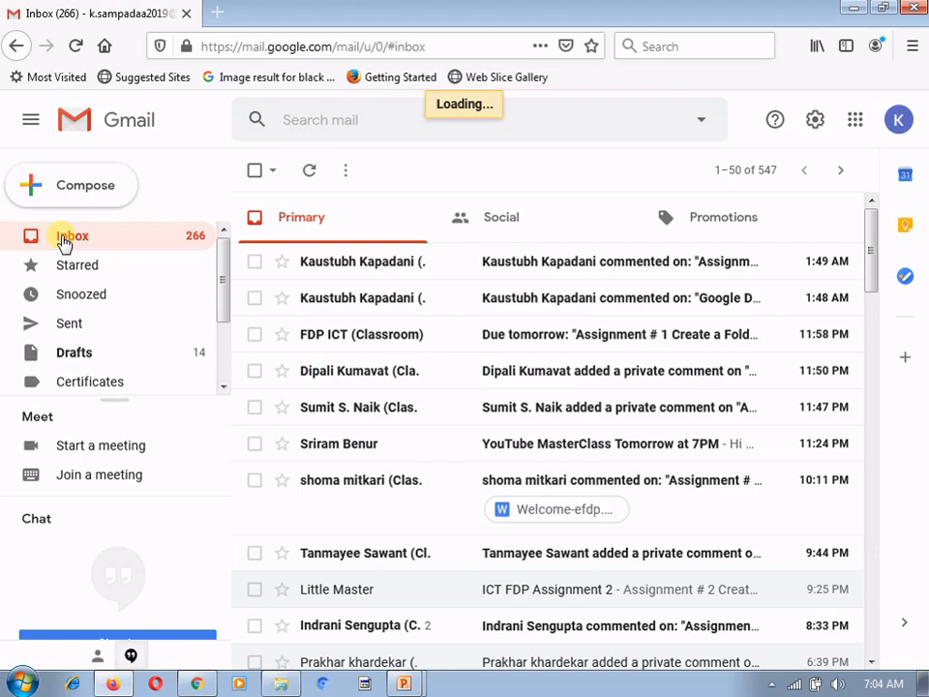
click(64, 242)
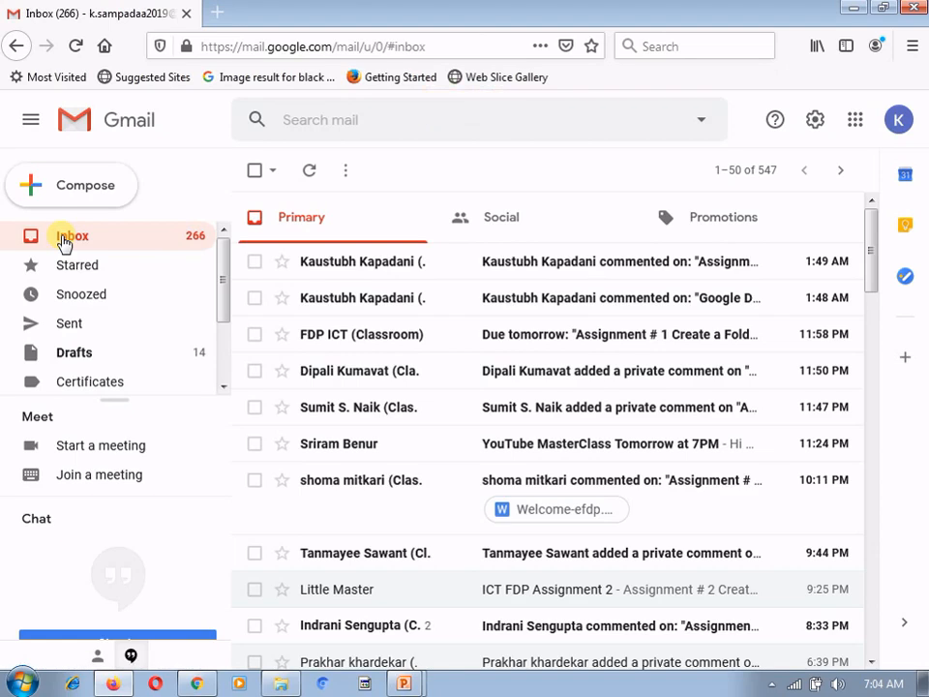
key(F5)
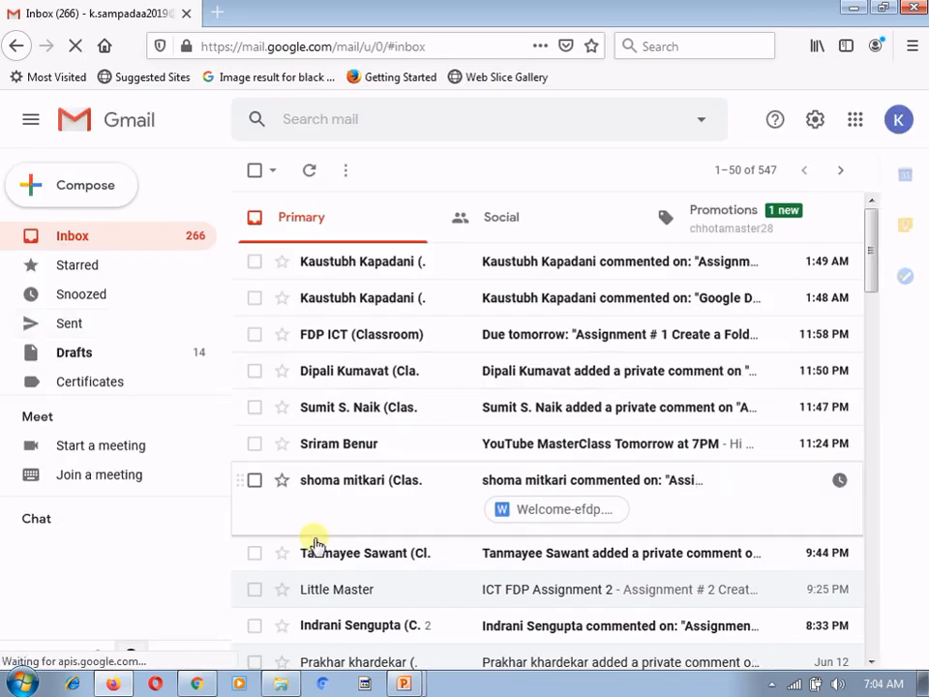
click(198, 684)
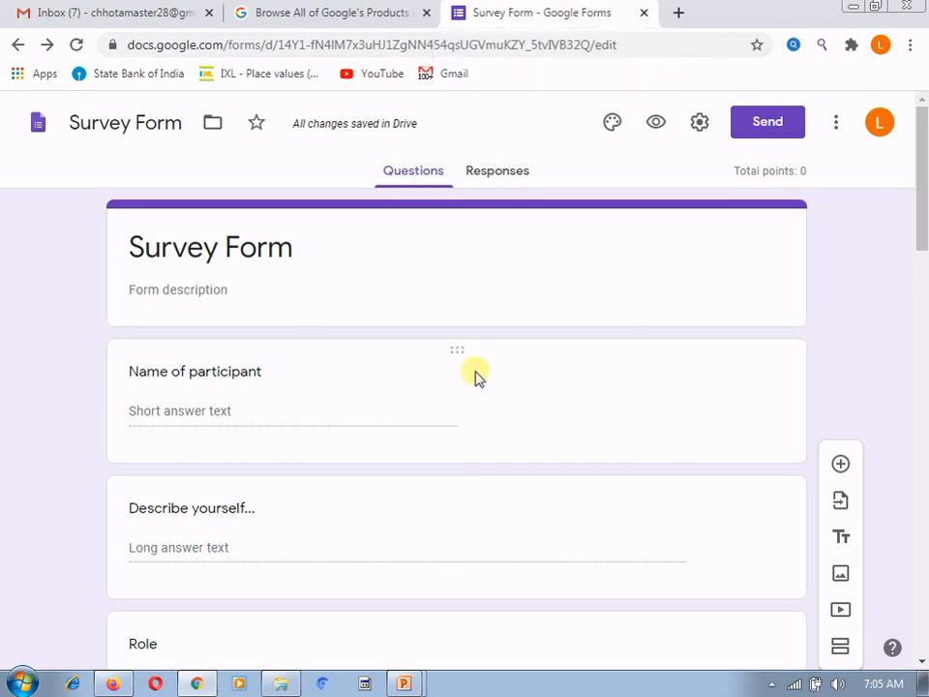
- Switch to the PowerPoint slide show and advance to the closing Thank You slide
key(alt+Tab)
key(alt+Tab)
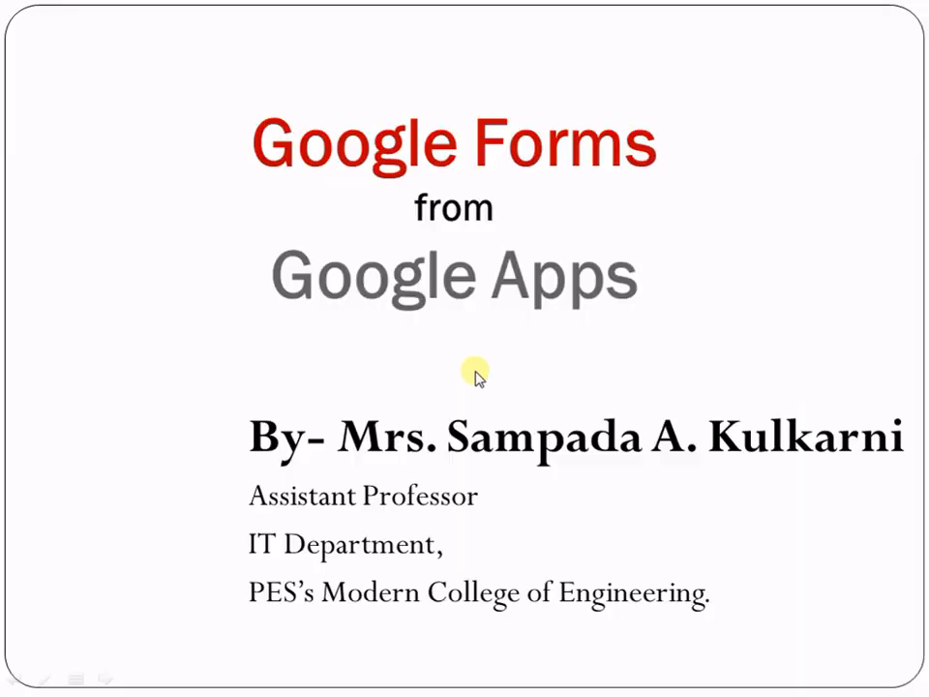
click(475, 376)
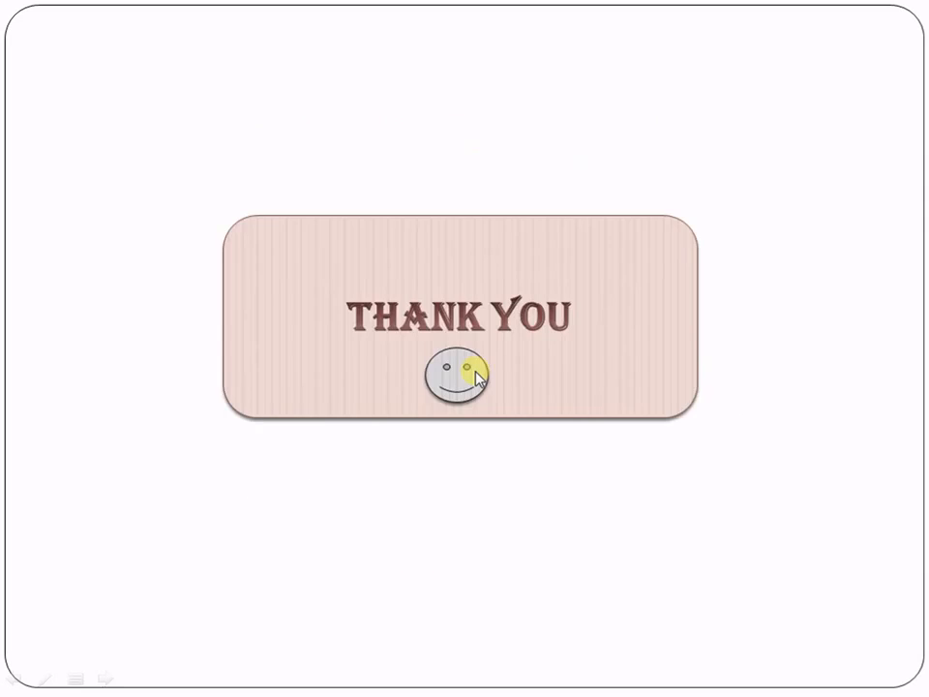